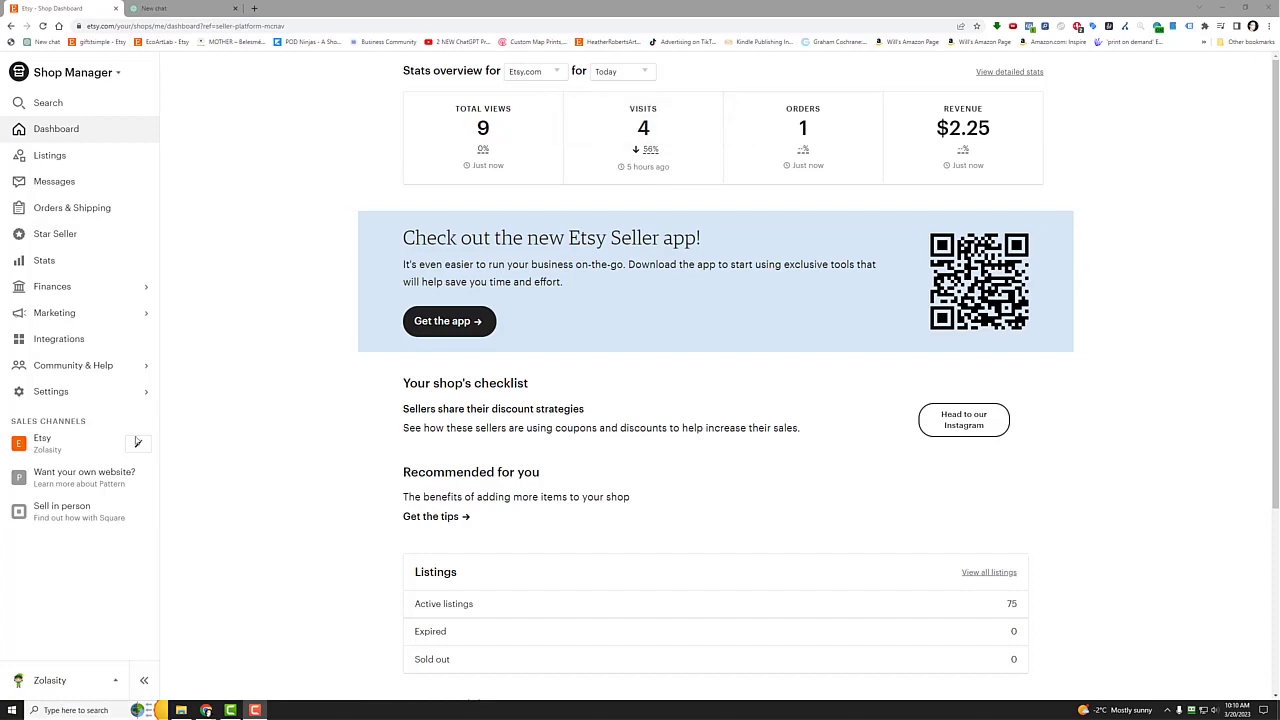
# Open the Zolasity shop's public page and review its announcement, frequently asked questions and About section
pyautogui.click(89, 450)
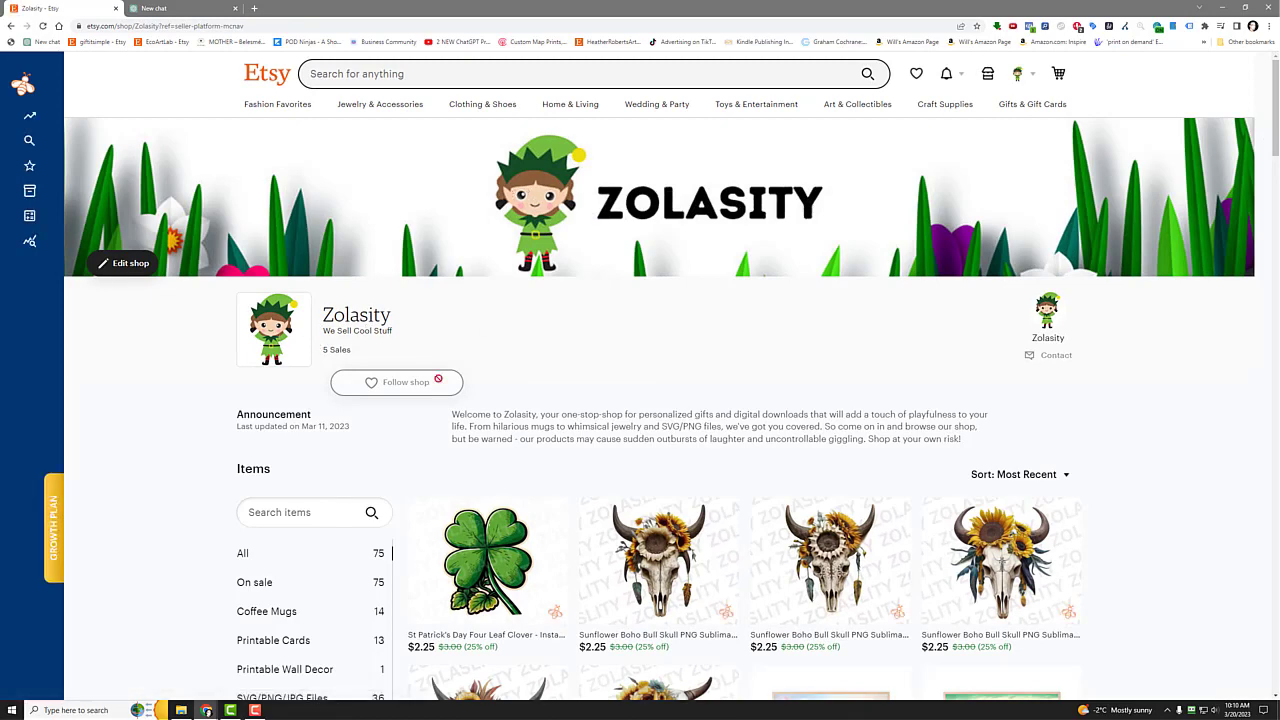
pyautogui.moveTo(452, 414); pyautogui.dragTo(975, 446)
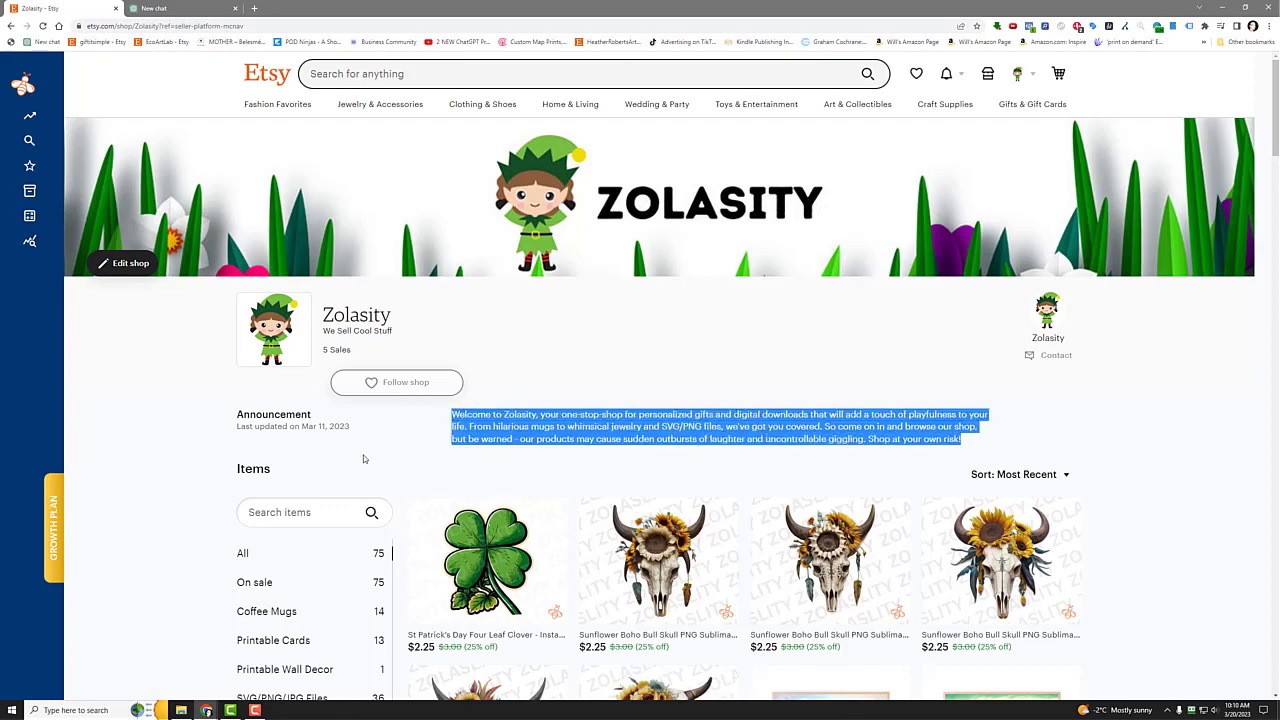
pyautogui.scroll(-20, 364, 459)
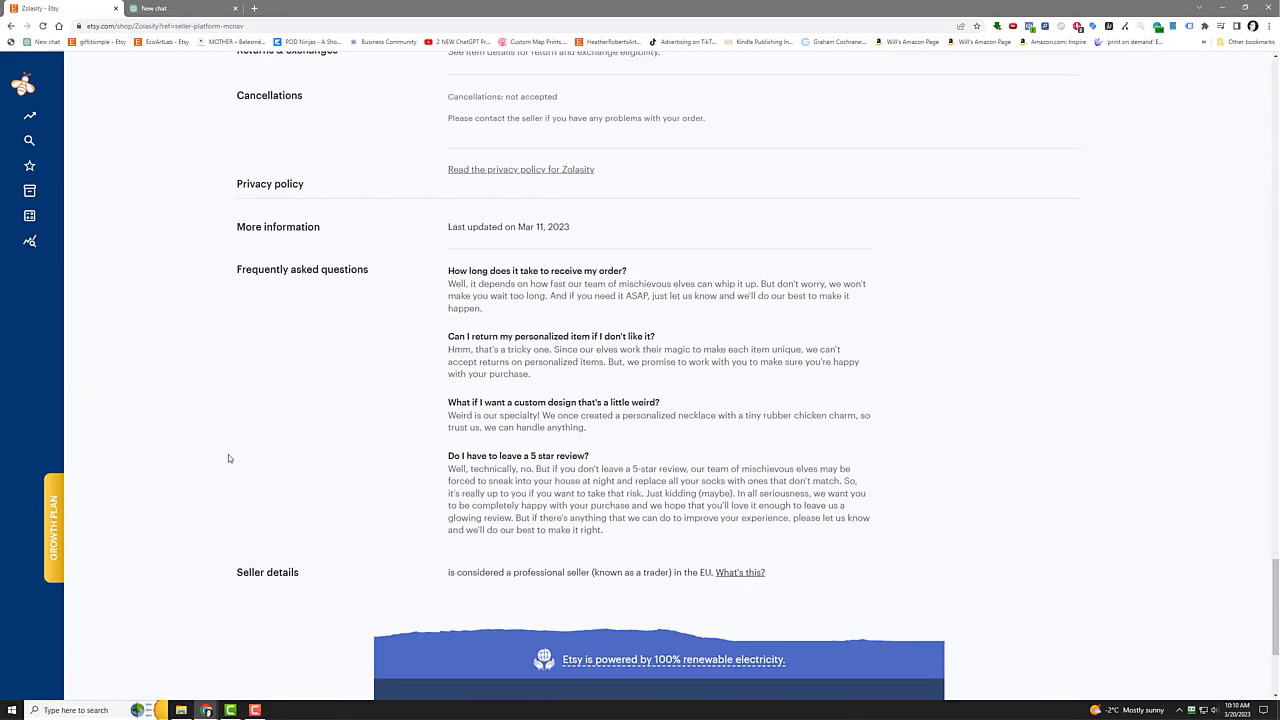
pyautogui.scroll(10, 228, 458)
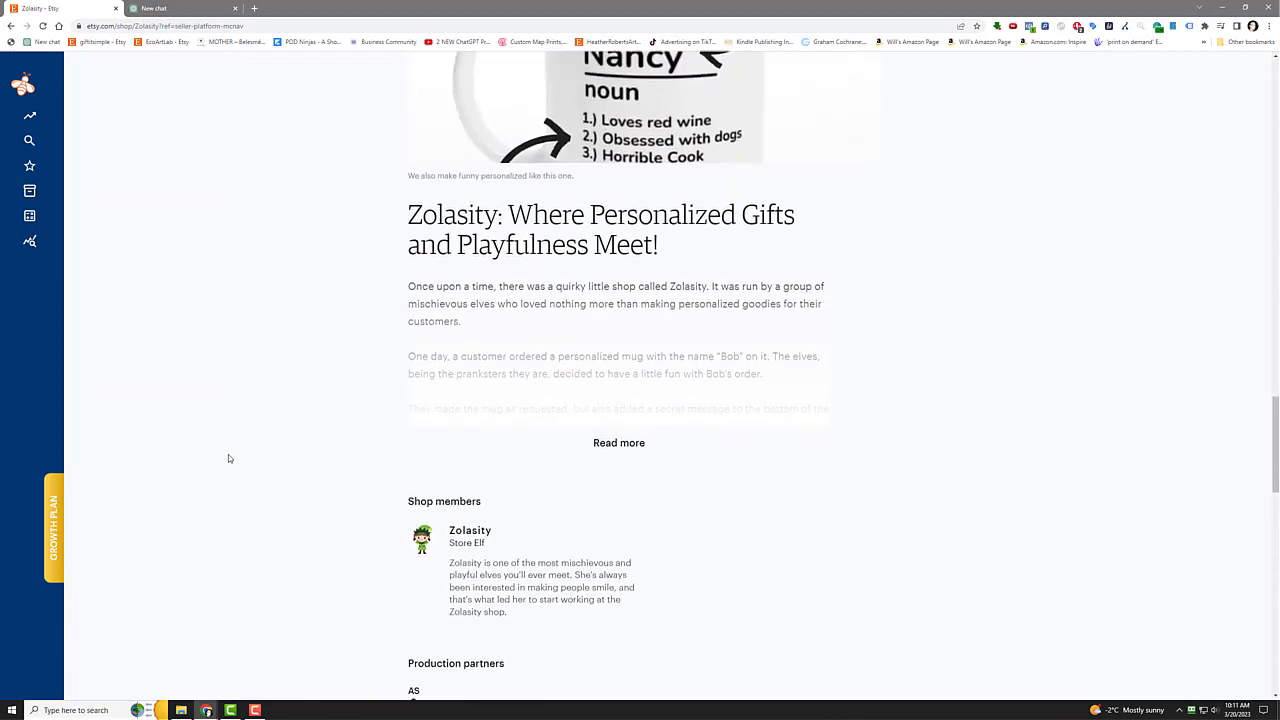
pyautogui.scroll(3, 228, 458)
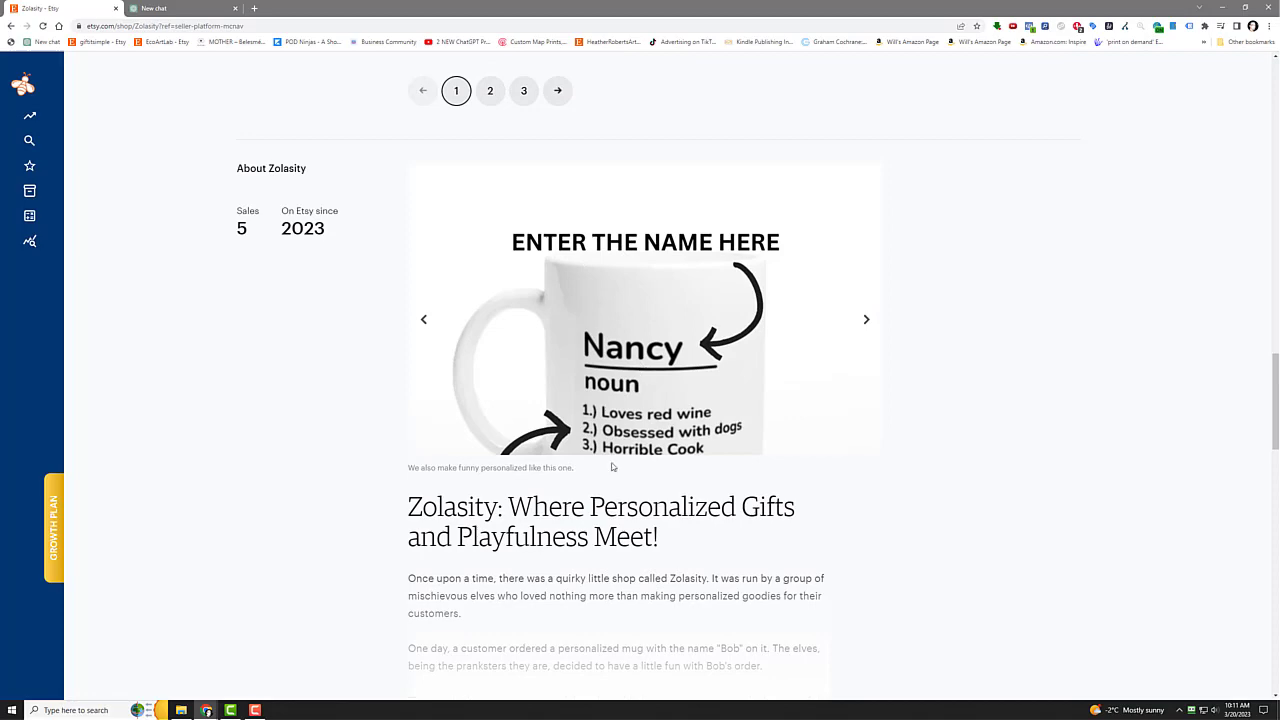
pyautogui.scroll(-1, 602, 491)
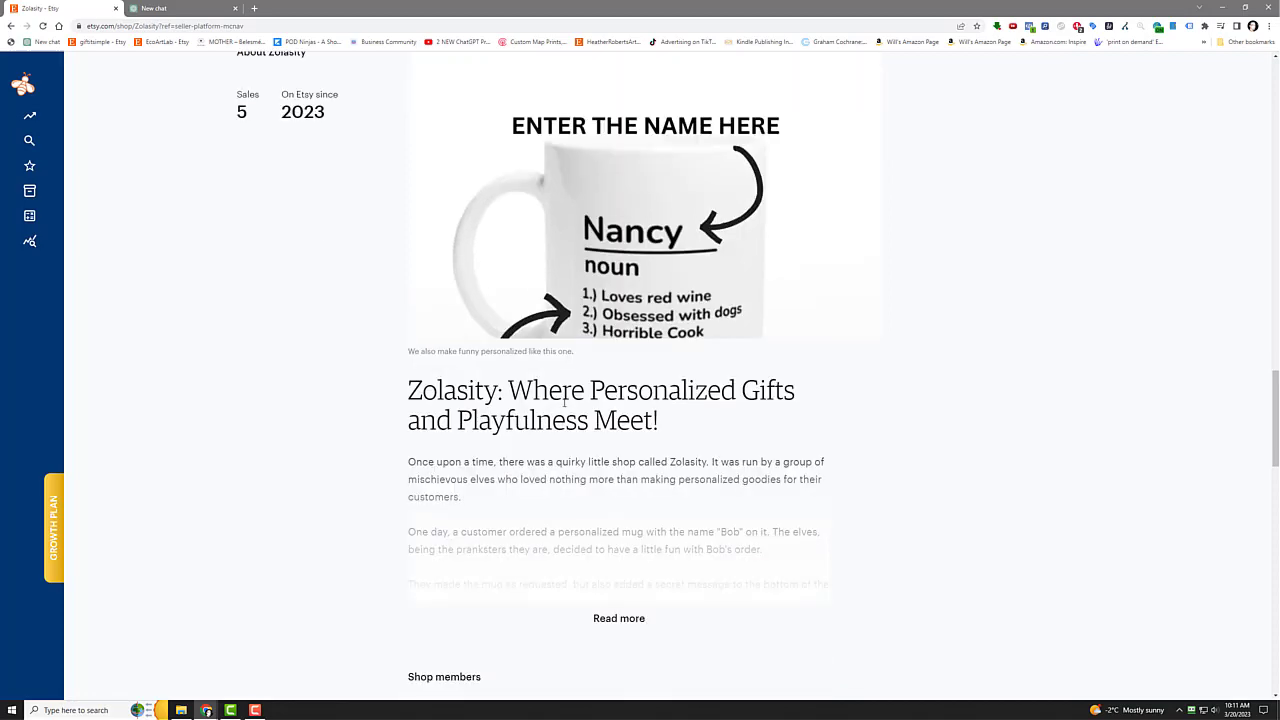
# Expand the full "Zolasity: Where Personalized Gifts and Playfulness Meet!" story in the About section and read through it
pyautogui.click(612, 617)
pyautogui.scroll(-2, 526, 342)
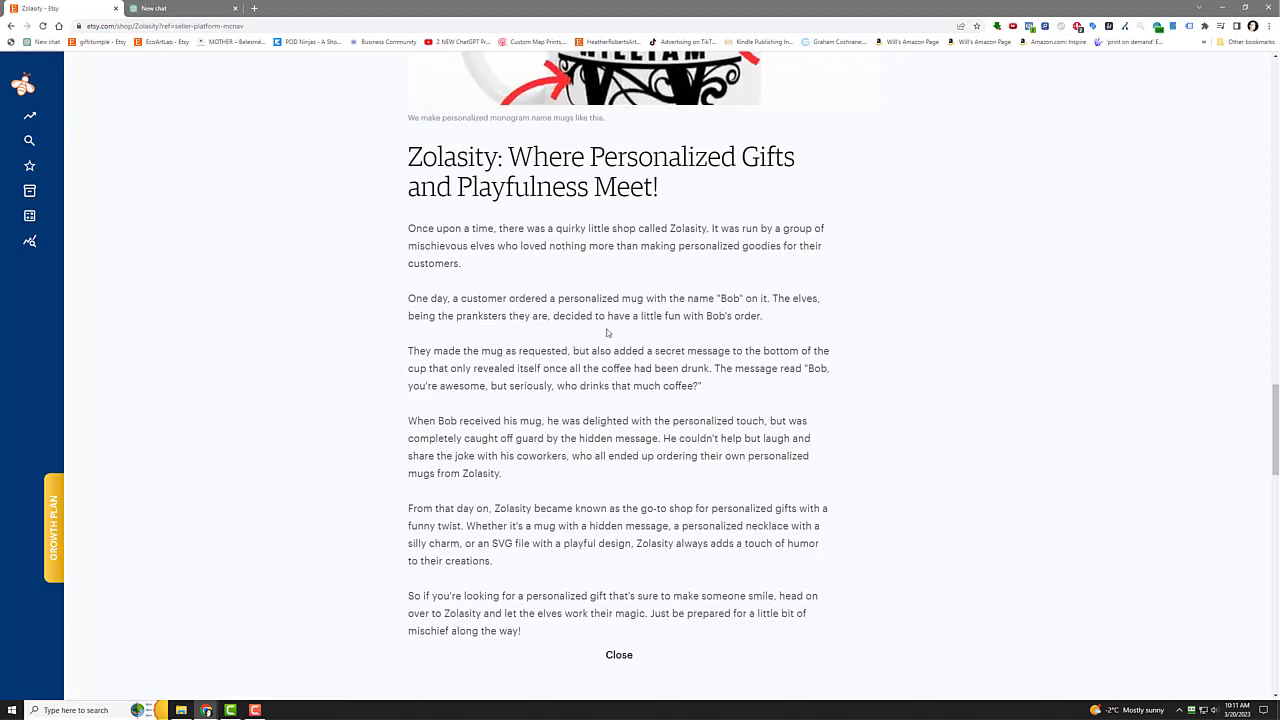
pyautogui.scroll(-4, 620, 405)
pyautogui.scroll(1, 602, 367)
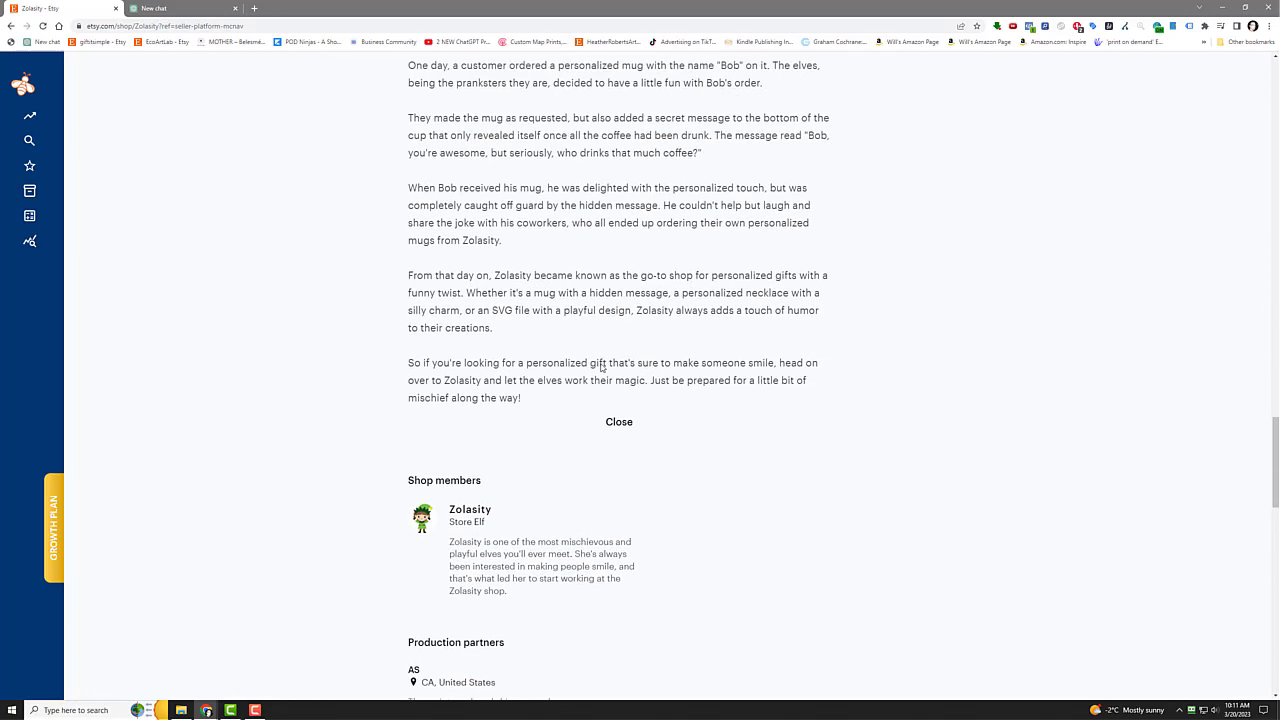
pyautogui.scroll(1, 602, 367)
pyautogui.scroll(2, 600, 476)
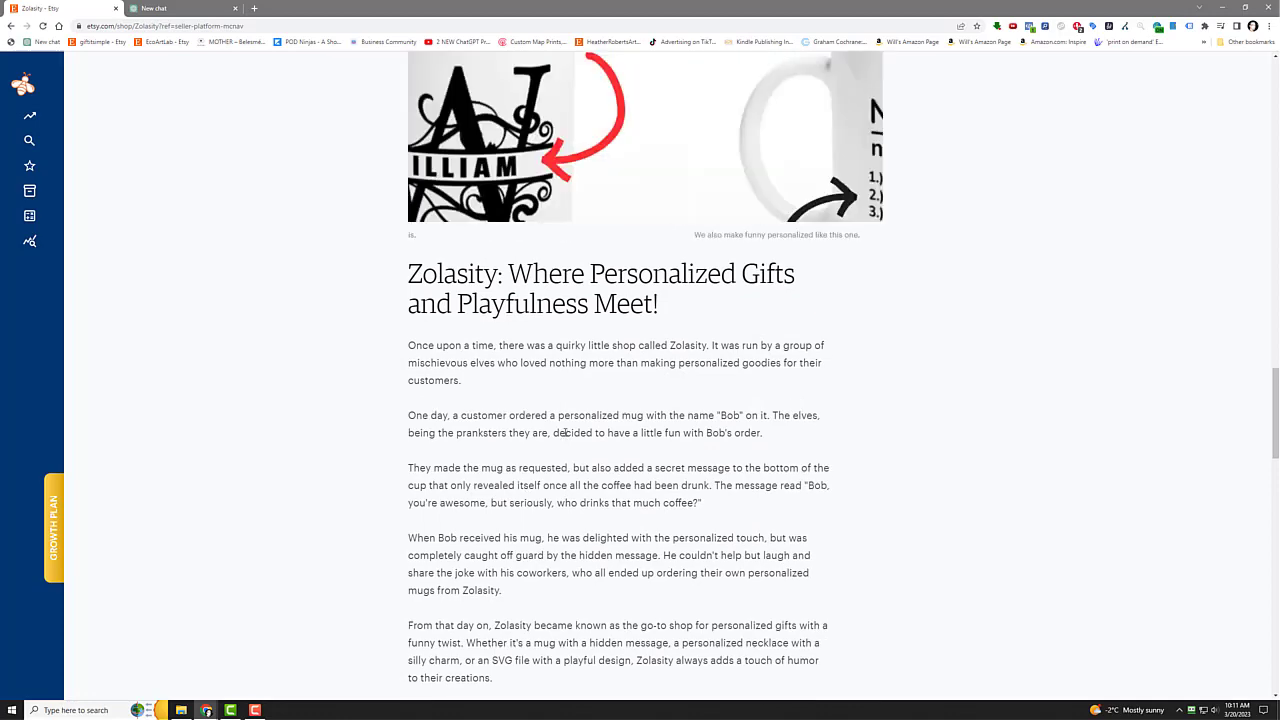
pyautogui.scroll(-1, 548, 406)
pyautogui.moveTo(458, 320); pyautogui.dragTo(493, 561)
pyautogui.click(548, 441)
pyautogui.scroll(-1, 548, 441)
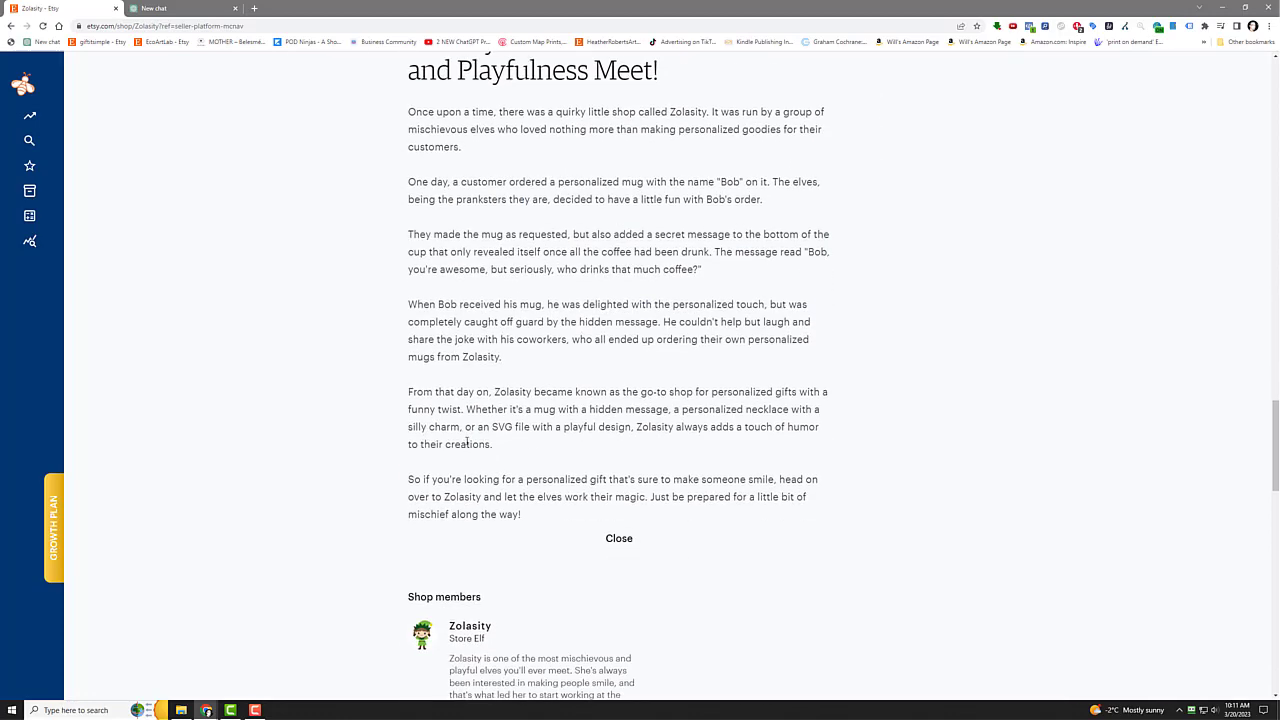
pyautogui.scroll(4, 329, 447)
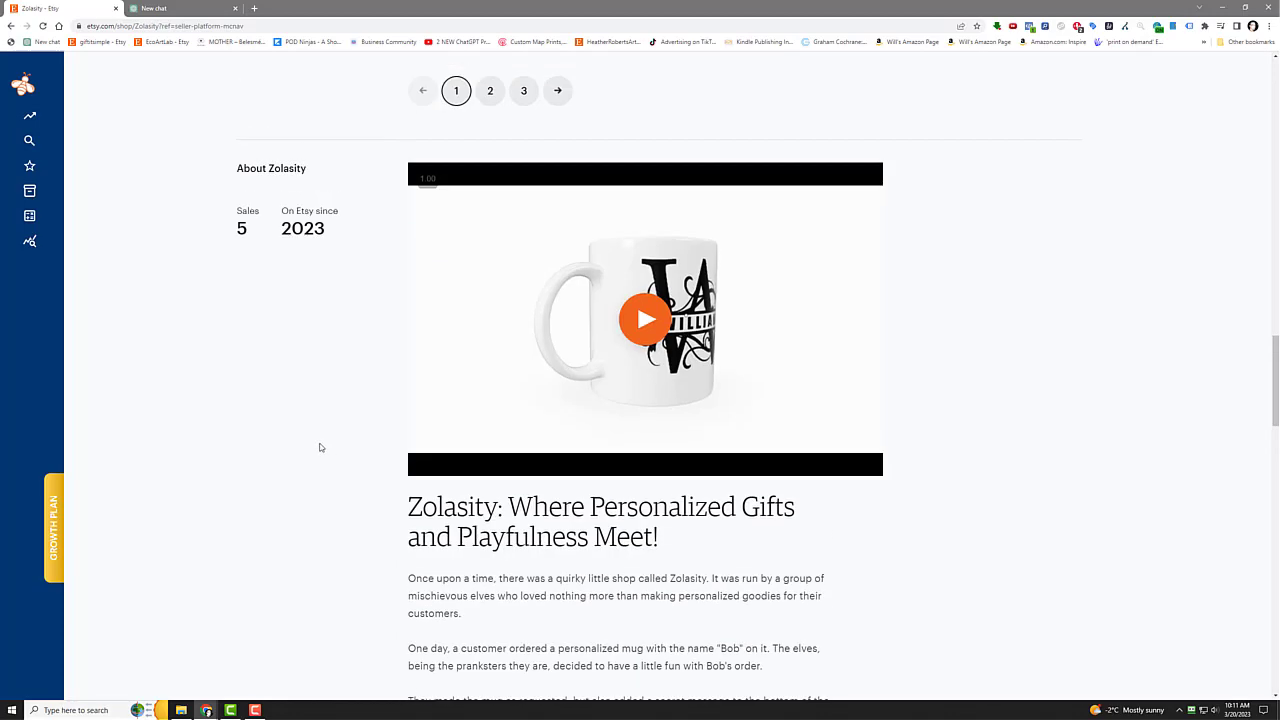
pyautogui.scroll(4, 296, 310)
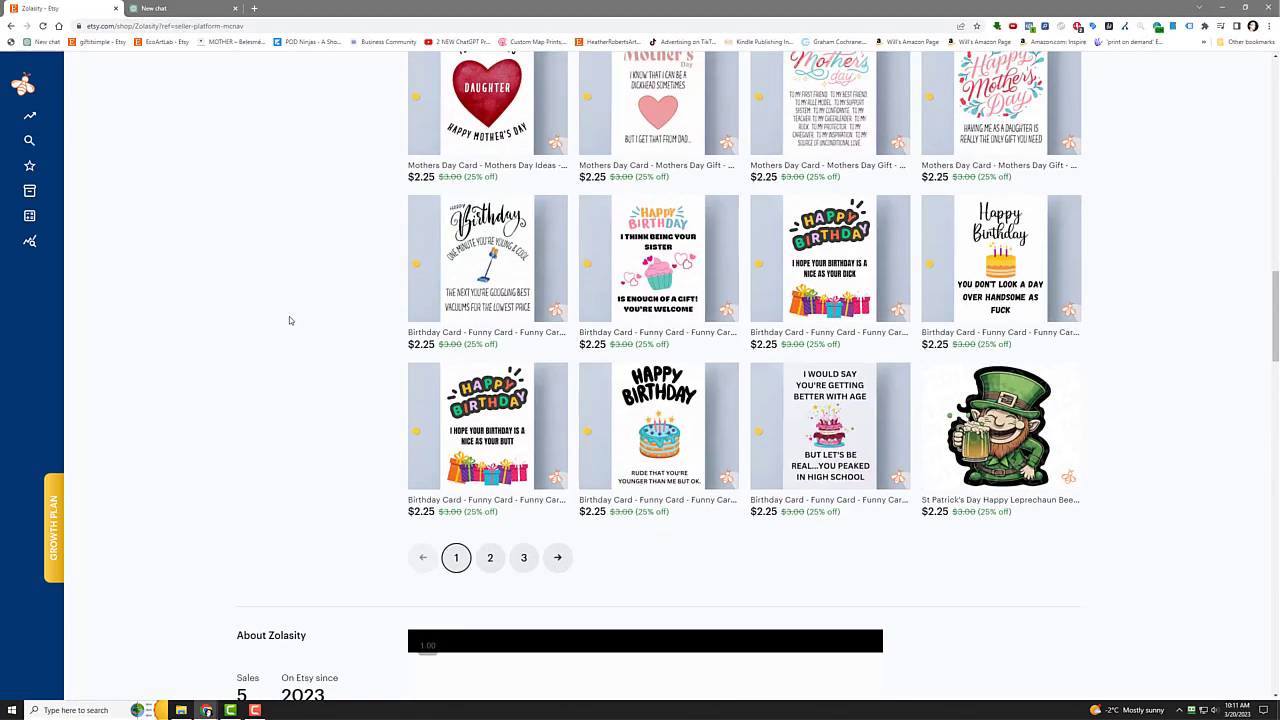
# Switch to ChatGPT and set the new chat's model to GPT-4
pyautogui.click(195, 8)
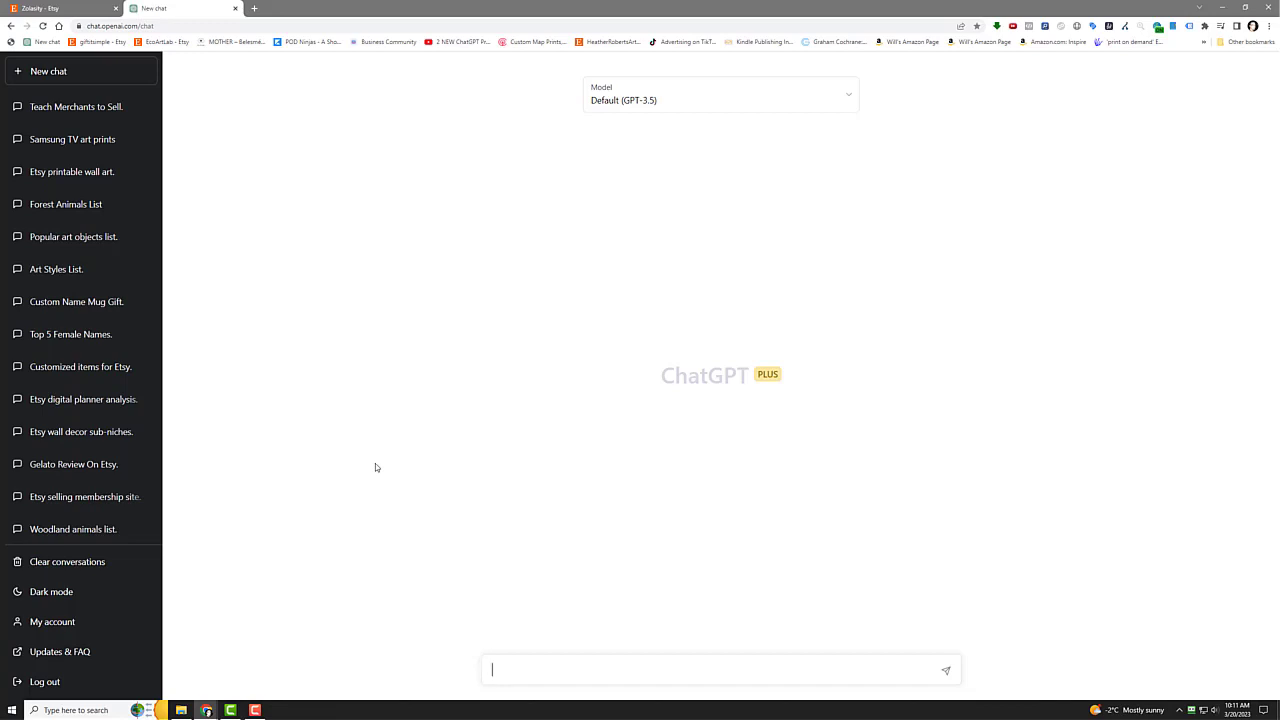
pyautogui.click(681, 110)
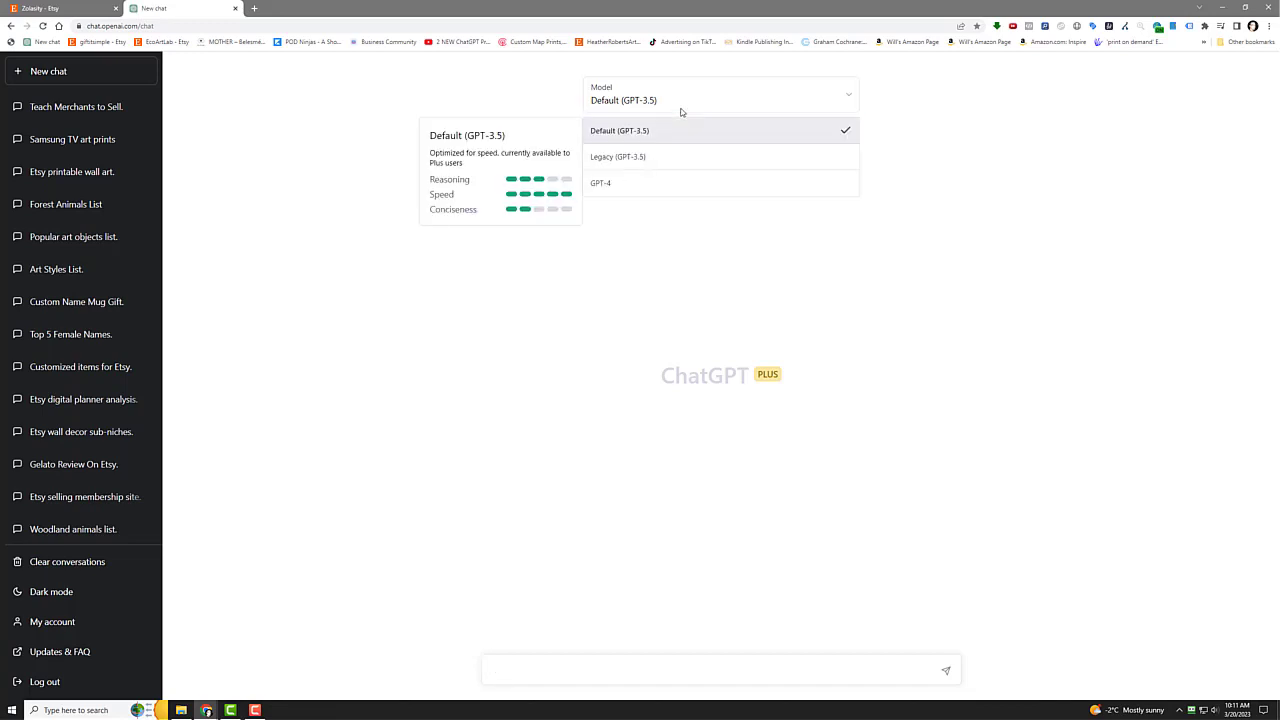
pyautogui.click(702, 177)
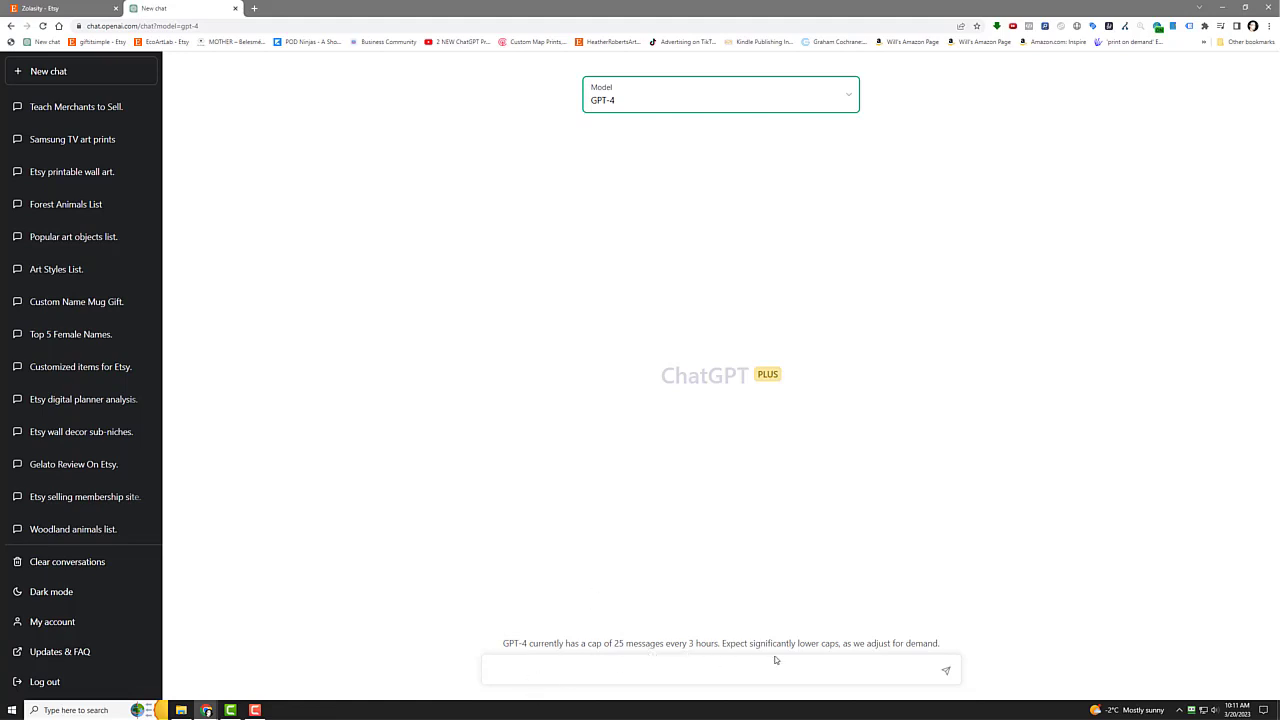
# Send the prompt: write an about us for my etsy shop. The shop name is "Zolasity" and we sell digital and physical products
pyautogui.click(519, 670)
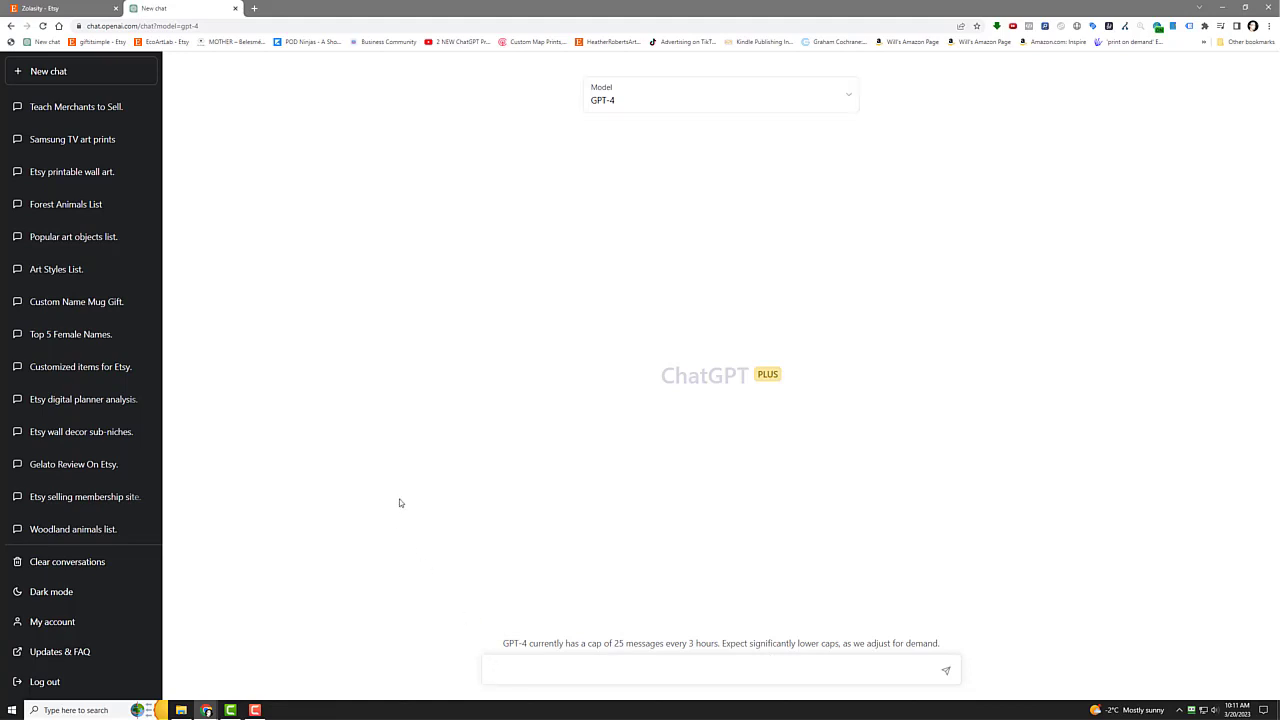
pyautogui.write('write a ')
pyautogui.write(' about us for my etsy shop')
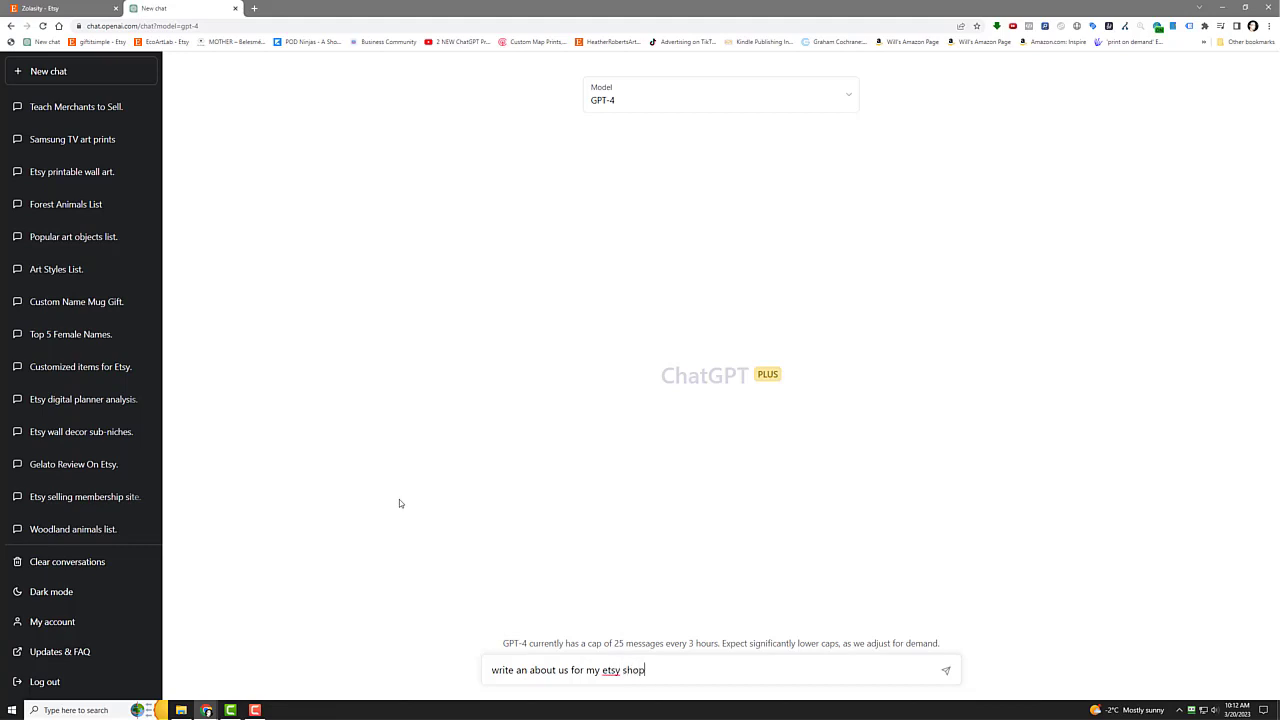
pyautogui.write('. The shop name i')
pyautogui.write('s is "Zolasity" ')
pyautogui.write('and we sell ')
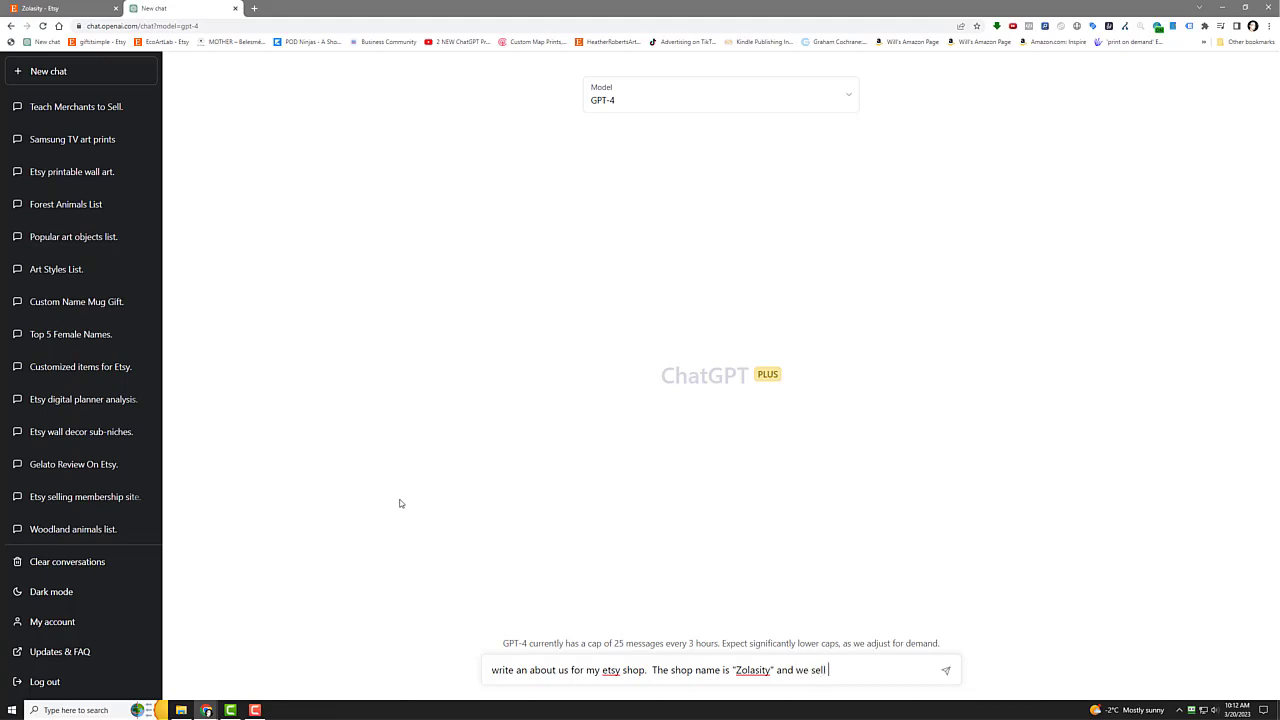
pyautogui.write('digital and prhysysical products.')
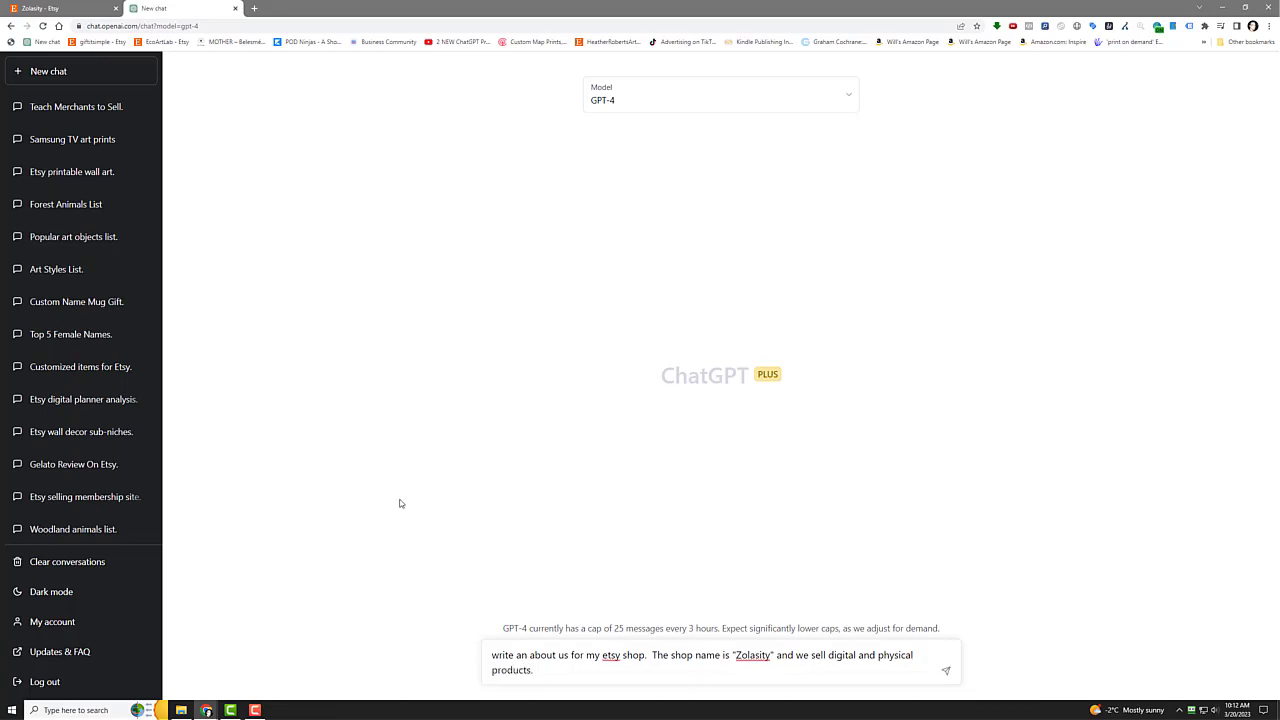
pyautogui.press('Return')
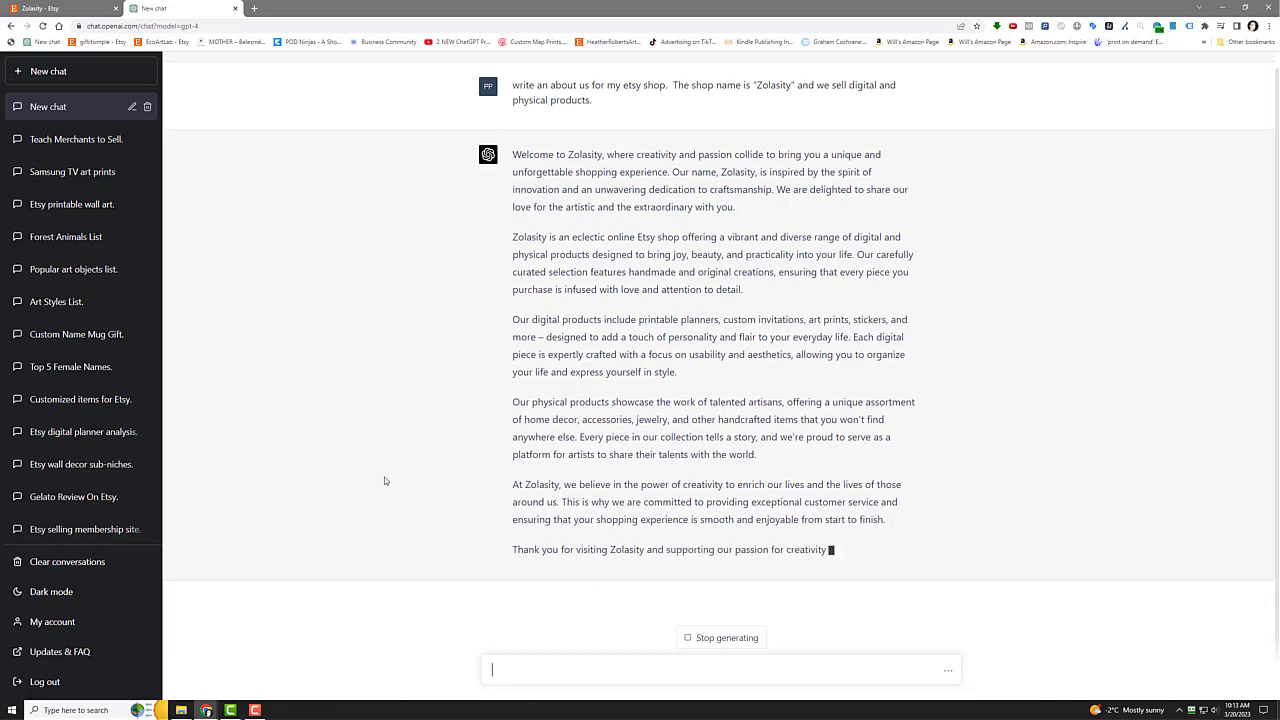
# Draft the follow-up prompt "rewrite that to be funnier. The digital products include: printable cards, tv frame art, printable wall decor"
pyautogui.write('rew')
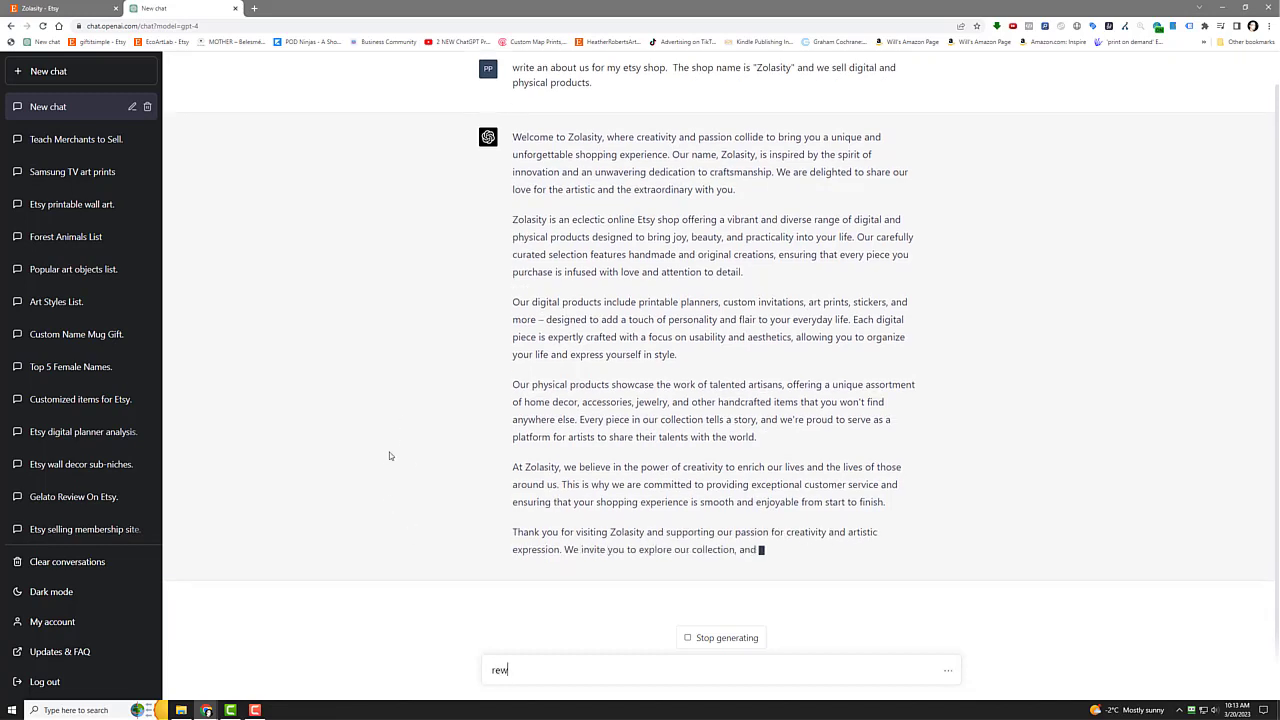
pyautogui.write('rite')
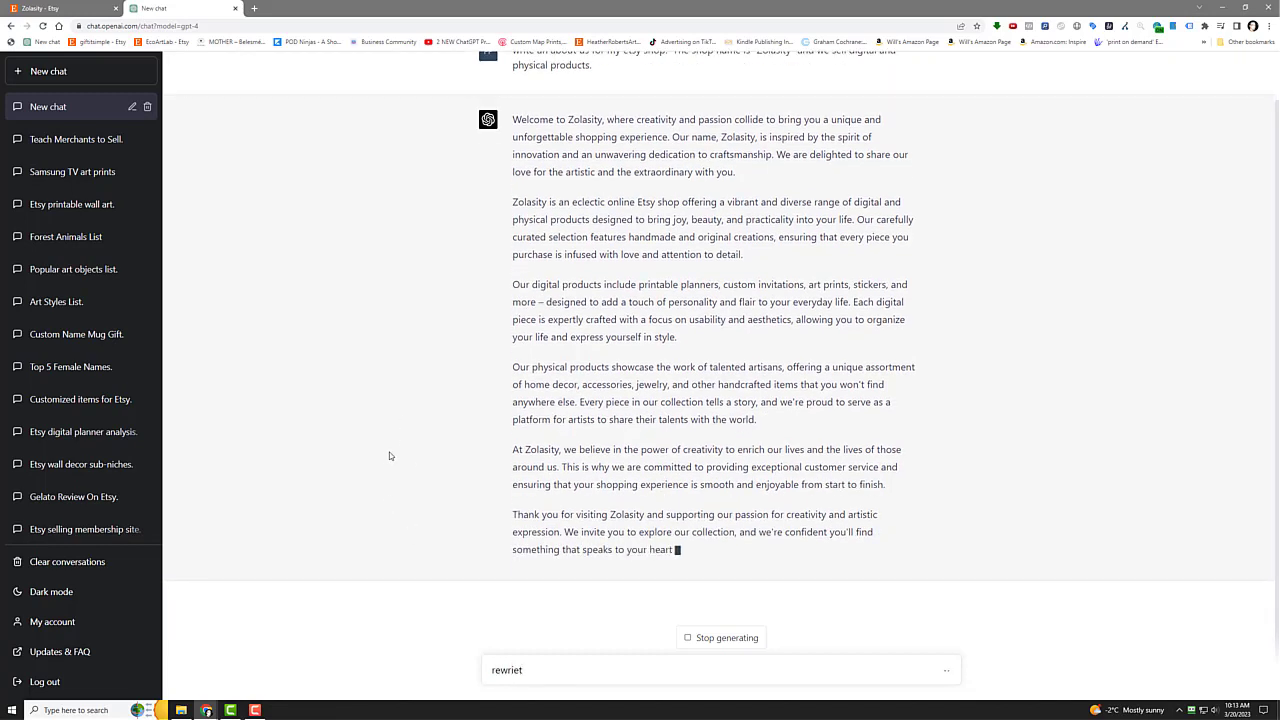
pyautogui.write(' that t')
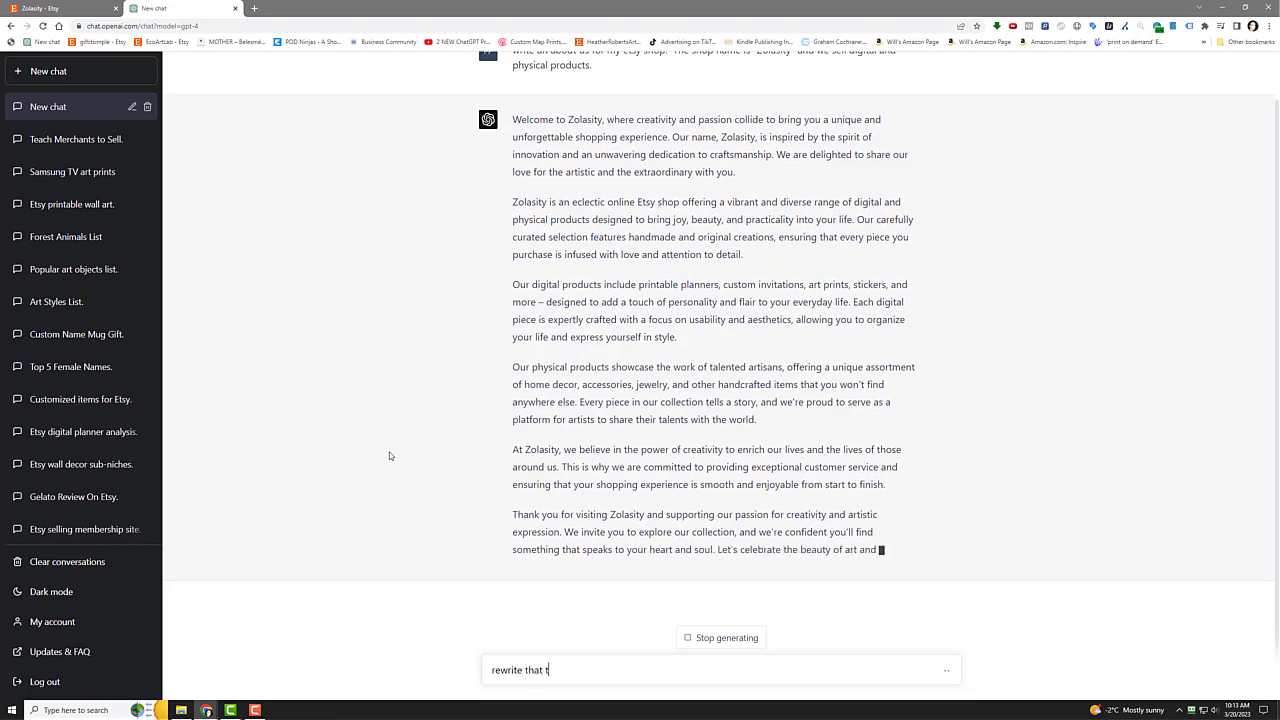
pyautogui.write('o be funnier.  T')
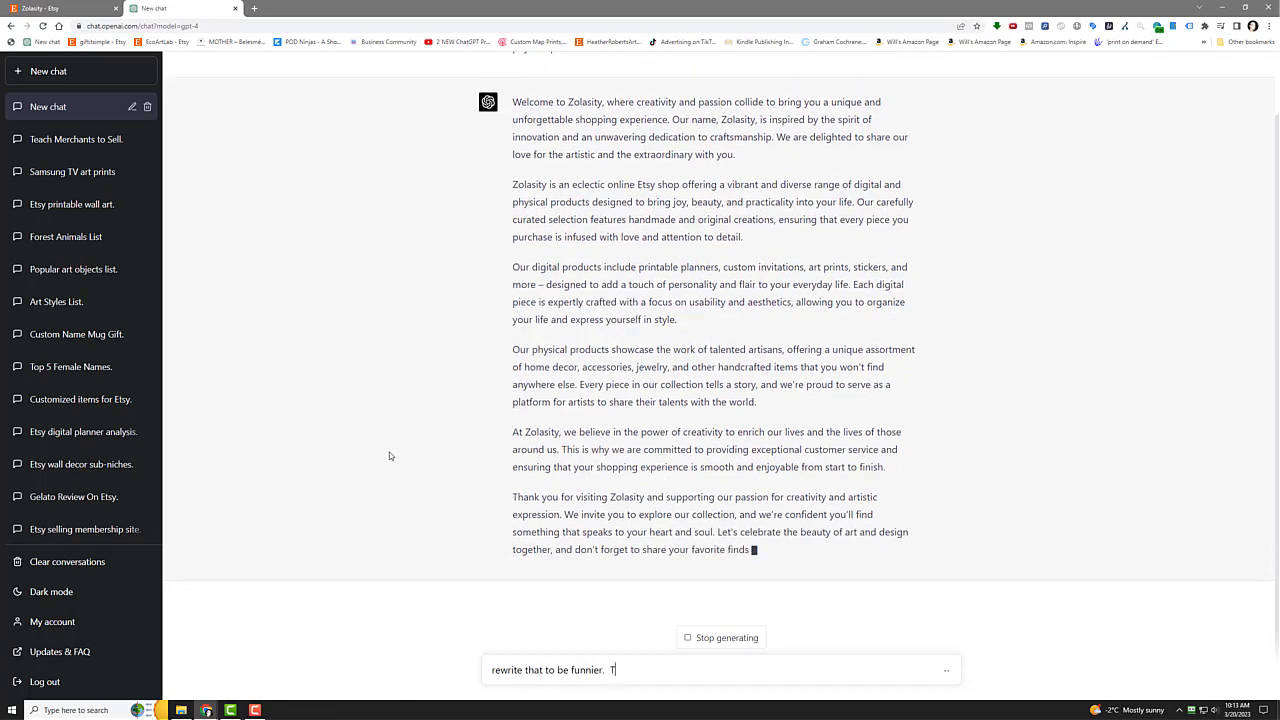
pyautogui.write('he digital pro')
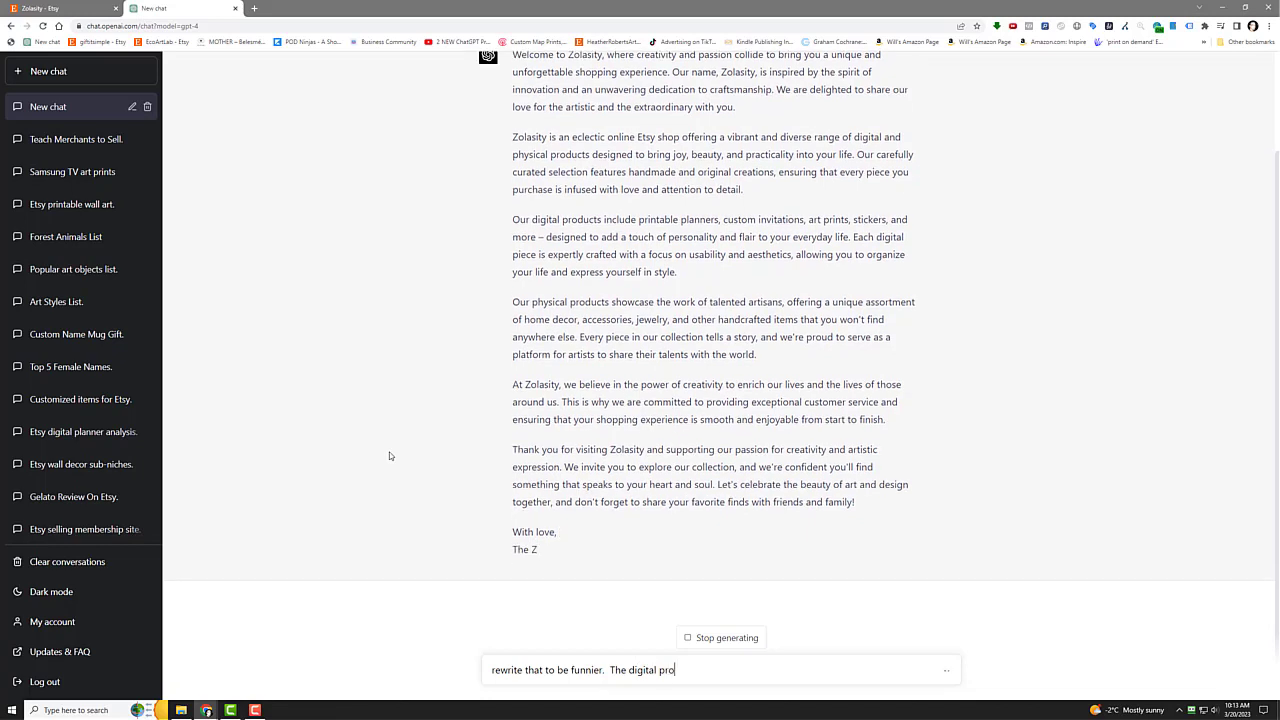
pyautogui.write('ducts include')
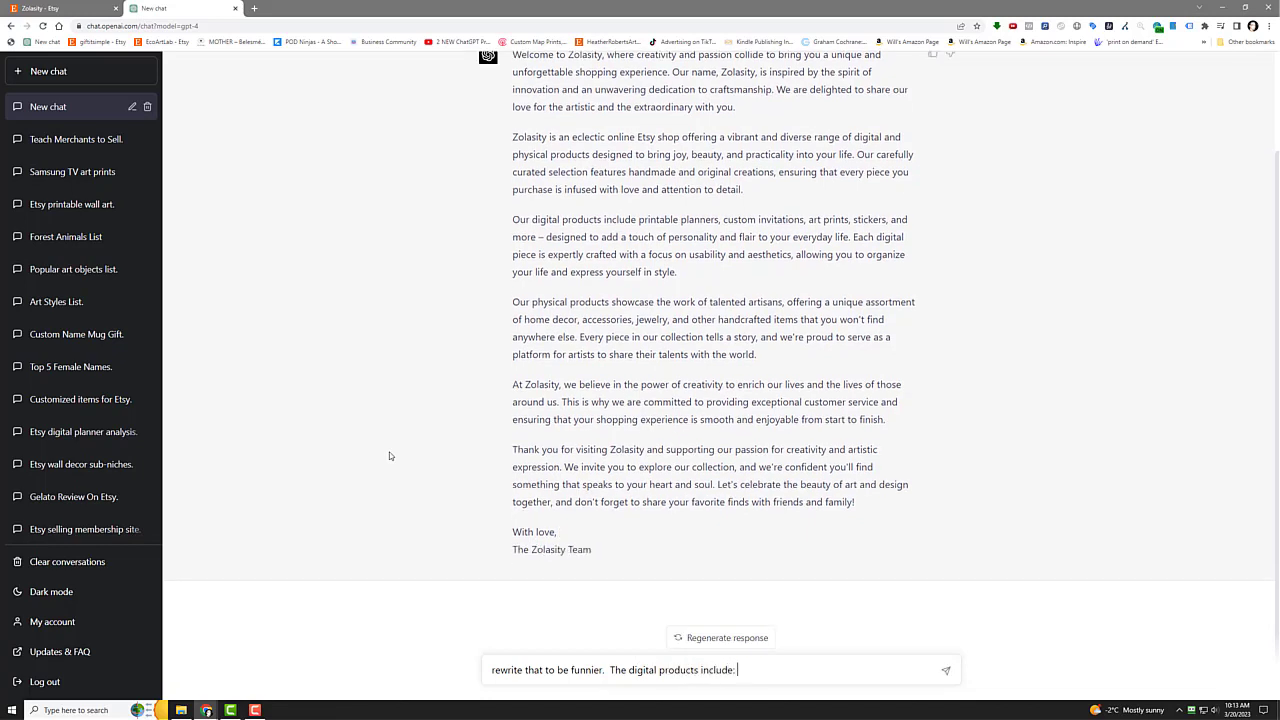
pyautogui.write(':')
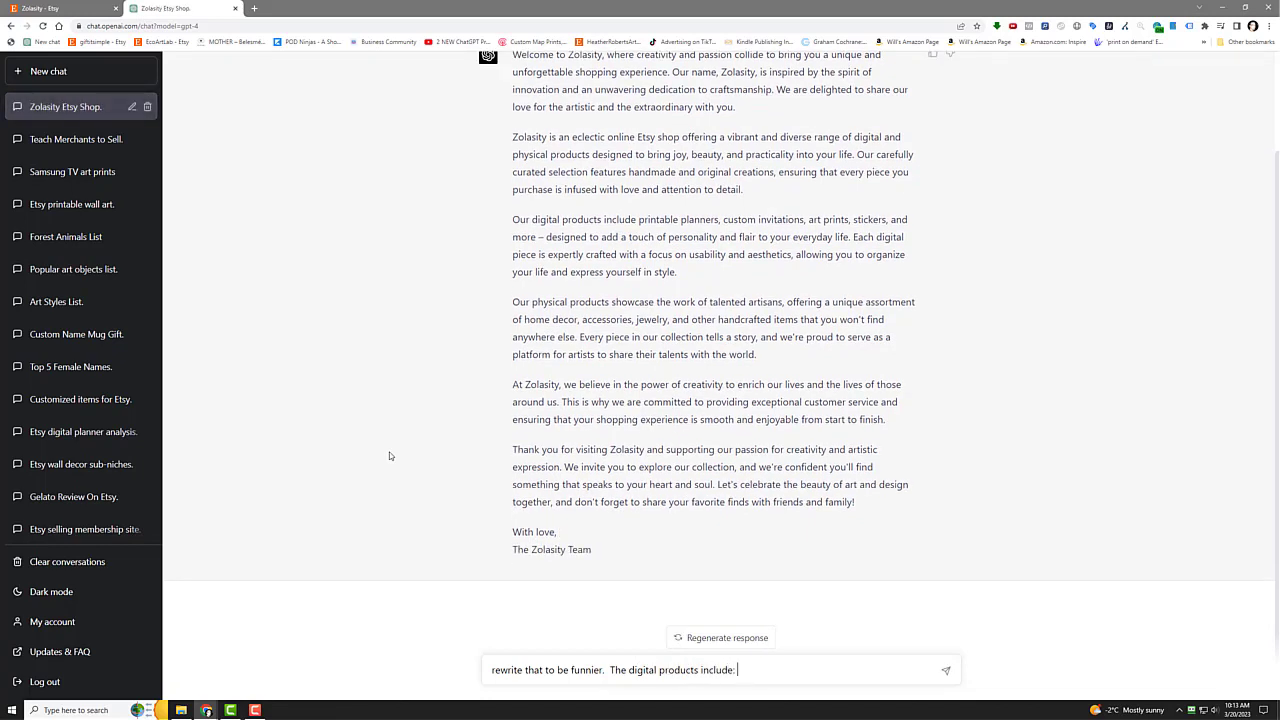
pyautogui.write(' card')
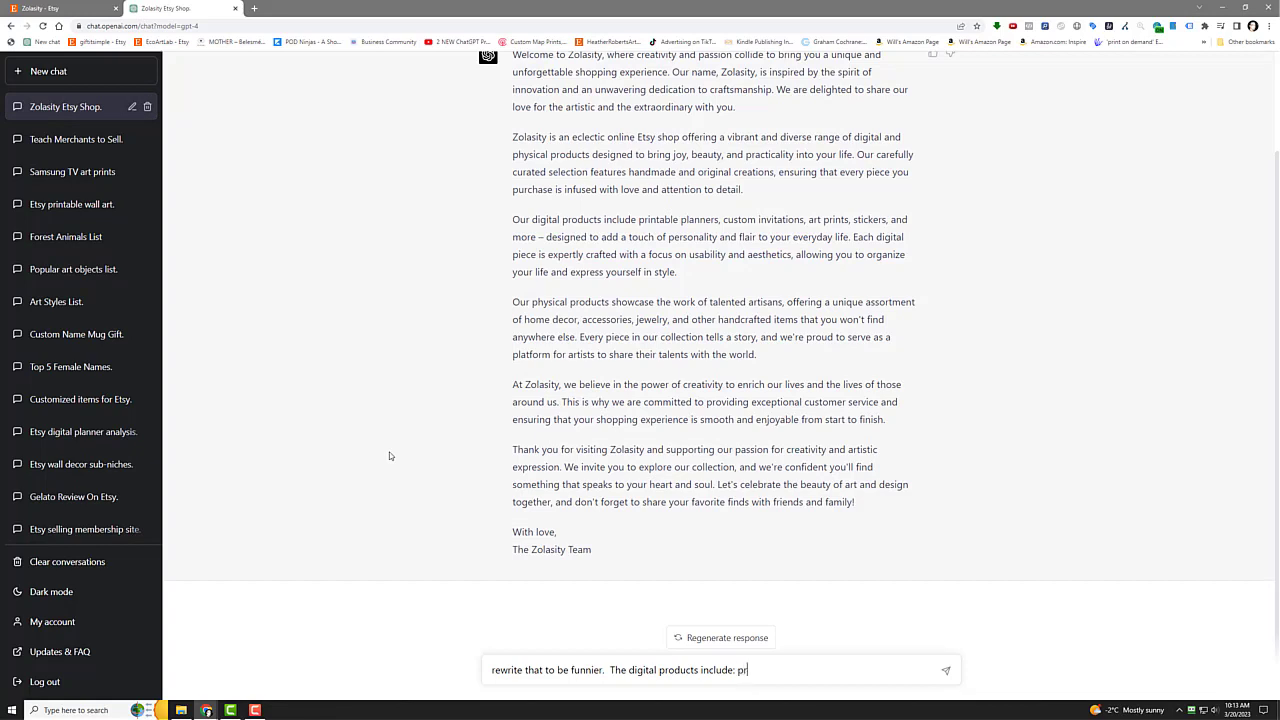
pyautogui.write('able')
pyautogui.write(' cards')
pyautogui.write(', tv frame')
pyautogui.write(' art, wa')
pyautogui.write('able ')
pyautogui.write('wall decor')
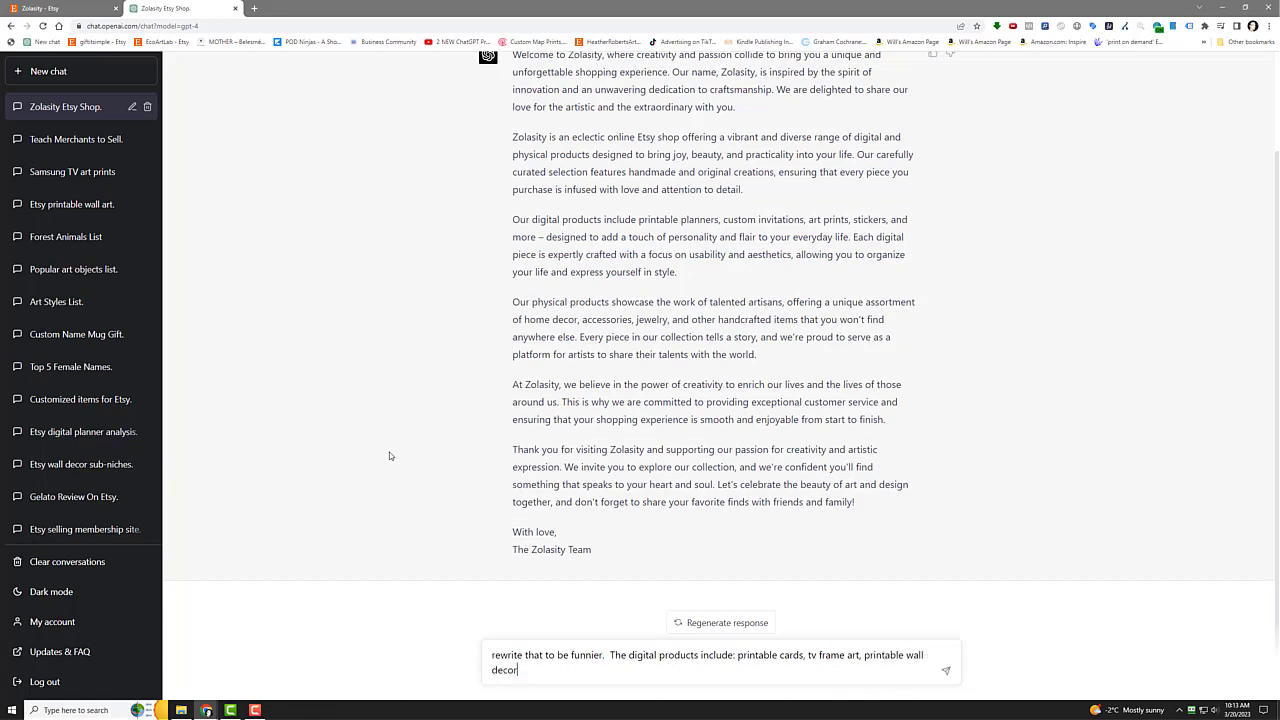
# Check the Etsy shop's categories, complete the ChatGPT prompt with svg, png, jpg files and physical products: coffee mugs, necklaces and t-shirts, and send it
pyautogui.click(68, 8)
pyautogui.scroll(5, 214, 209)
pyautogui.scroll(-2, 210, 230)
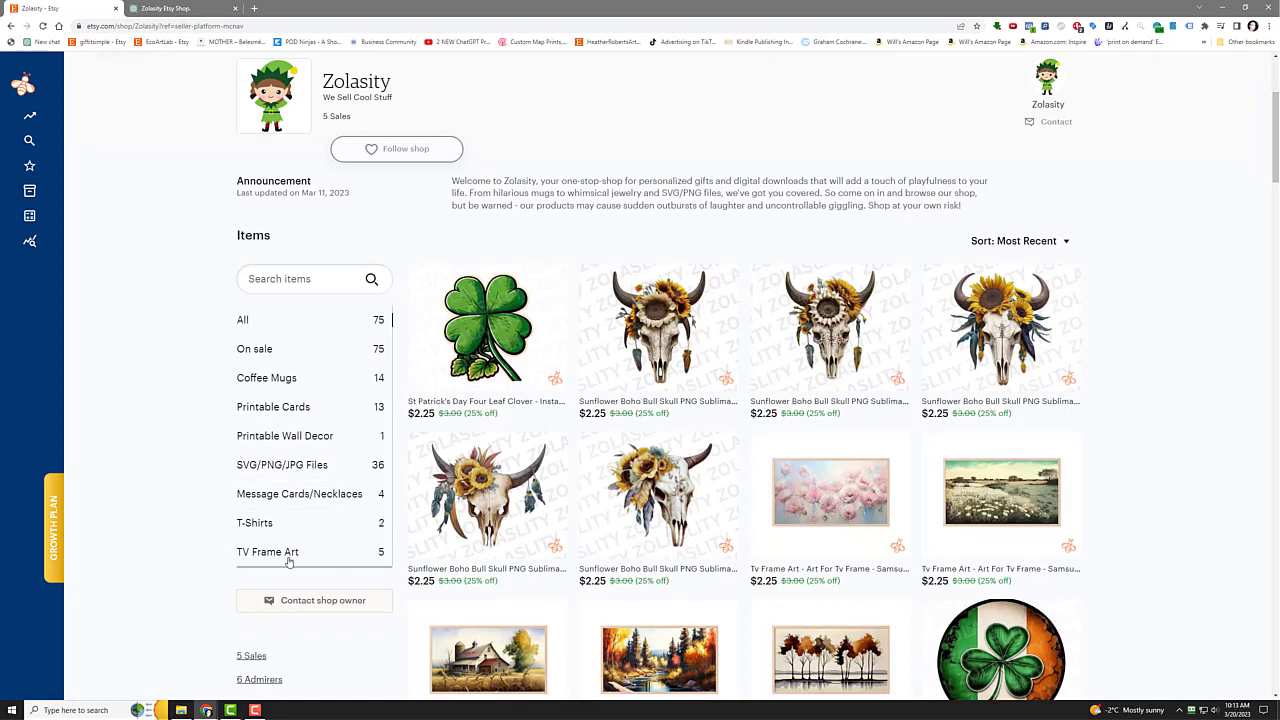
pyautogui.click(180, 8)
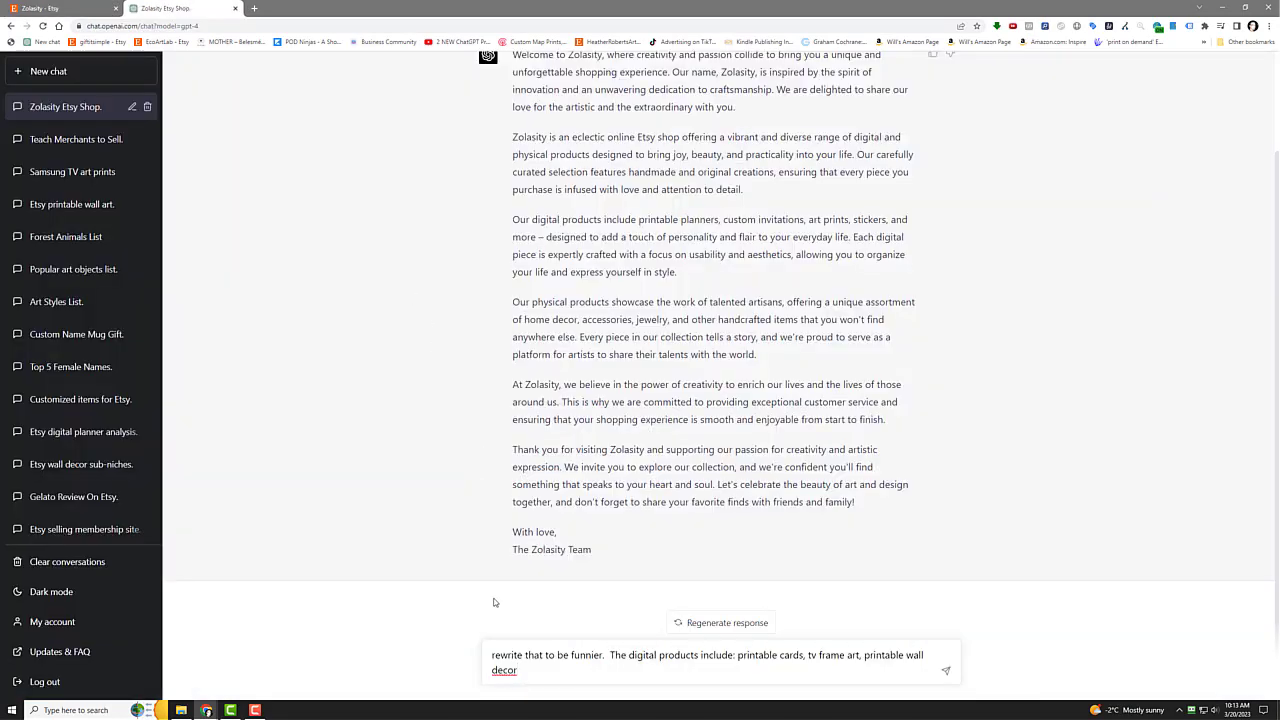
pyautogui.write(', svg, png, jpg files.  The physical ')
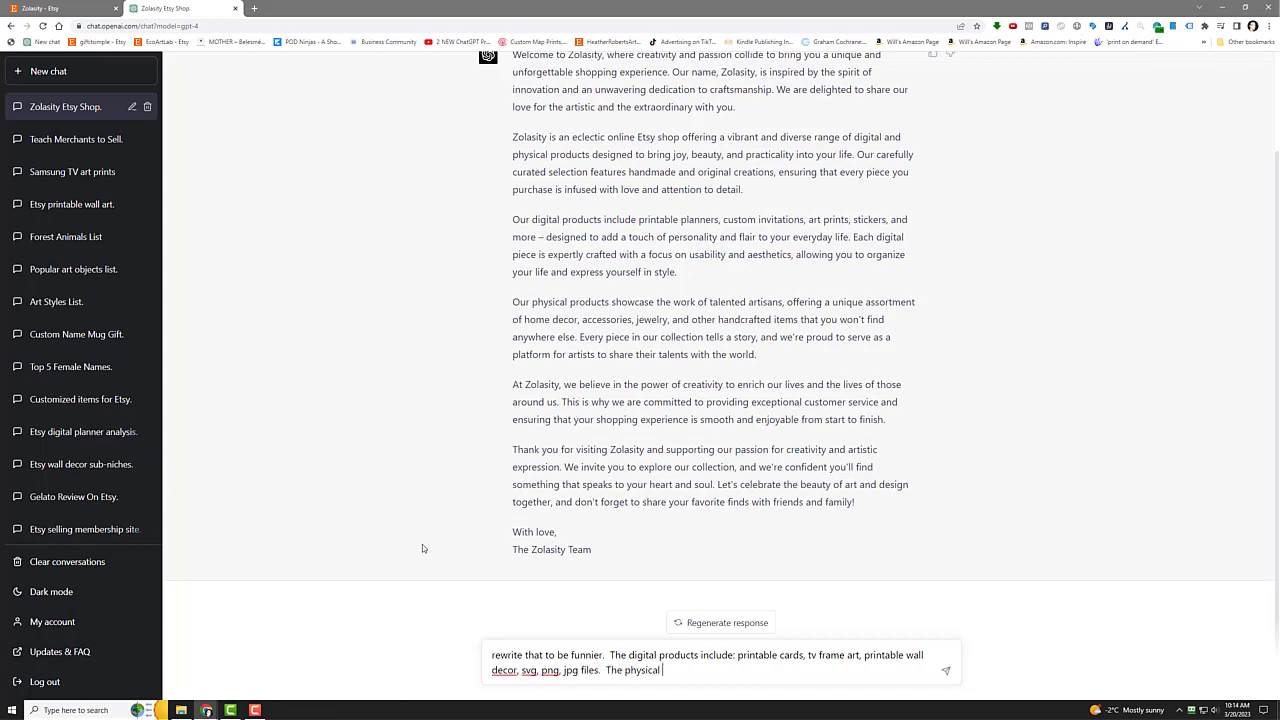
pyautogui.write('products include: coffee mugs, neck')
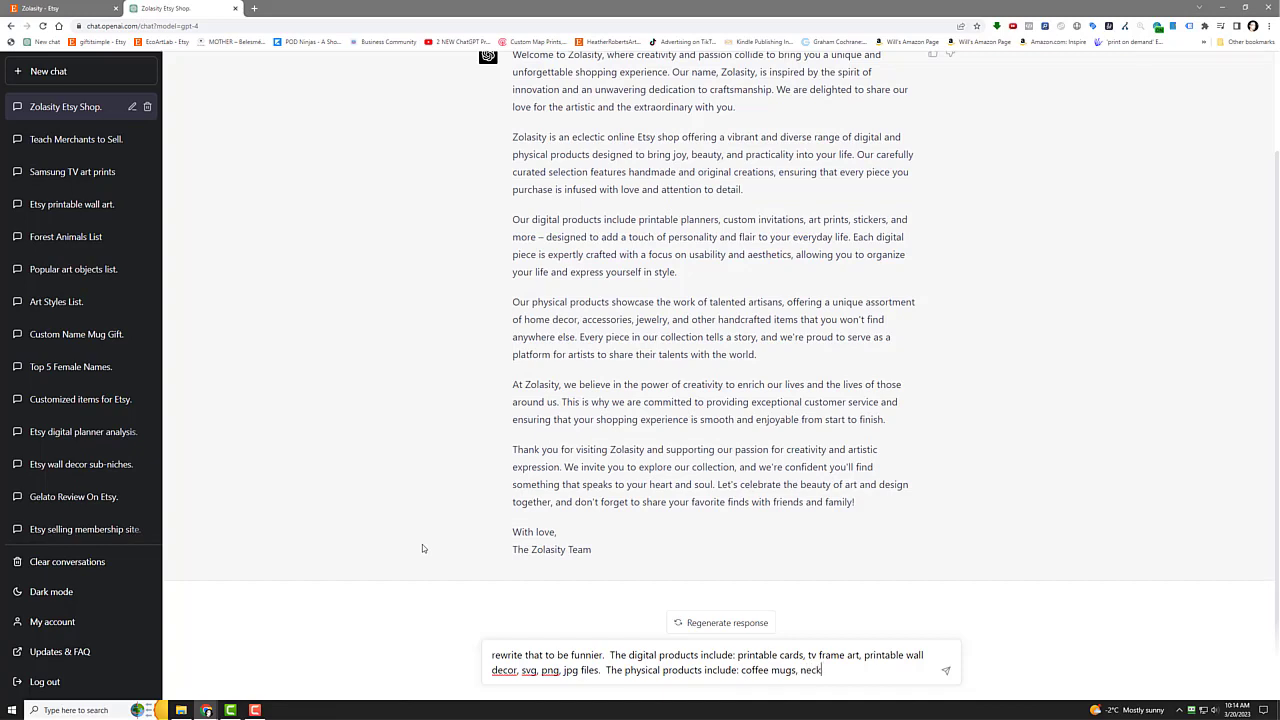
pyautogui.write('laces and t-shirts.')
pyautogui.press('Return')
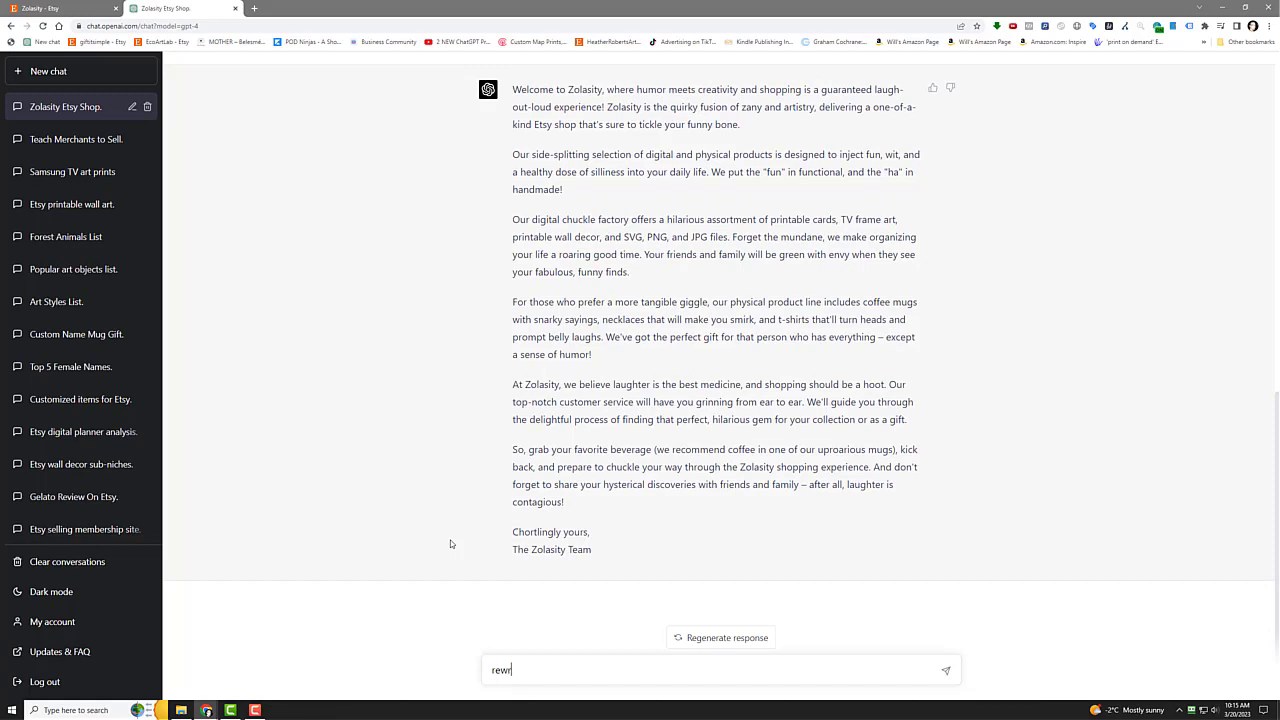
# Send a follow-up prompt asking to "rewrite that to be more formal"
pyautogui.write('ite that to be more formal')
pyautogui.press('Return')
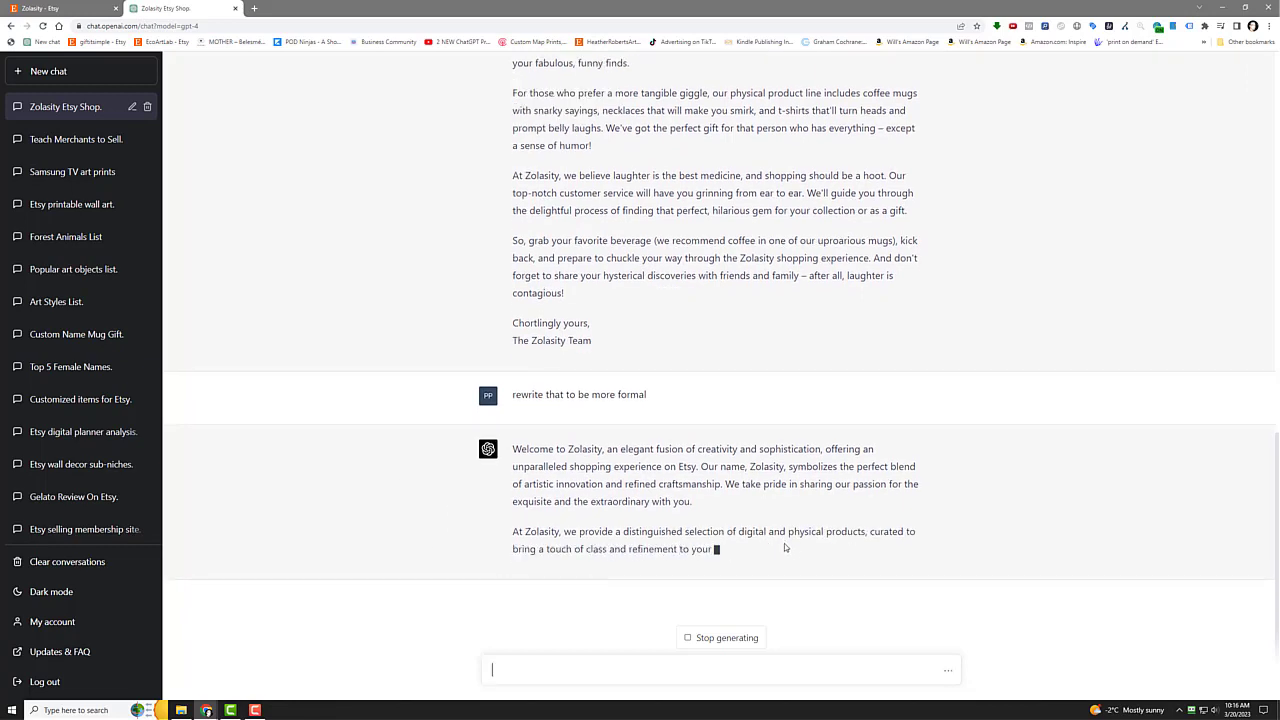
# Stop generating the formal rewrite and copy the full text of the funnier About Us version
pyautogui.click(737, 634)
pyautogui.scroll(4, 610, 338)
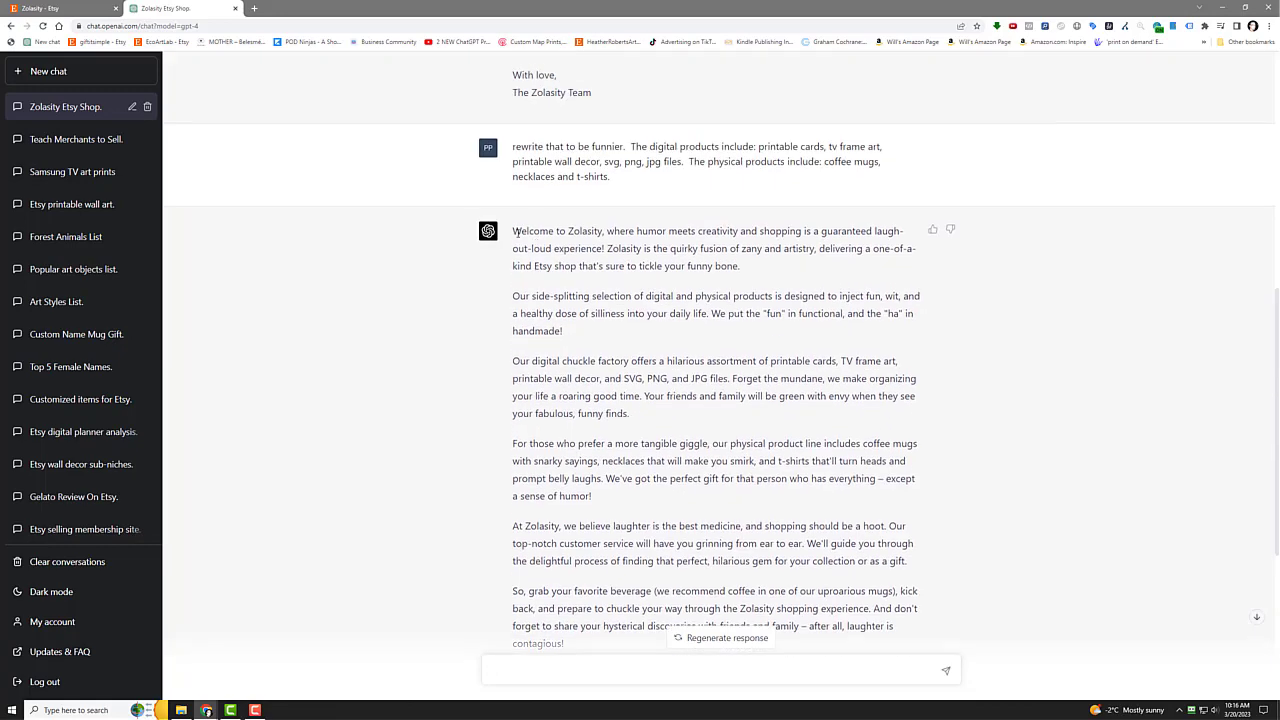
pyautogui.moveTo(513, 231); pyautogui.dragTo(615, 345)
pyautogui.rightClick(632, 277)
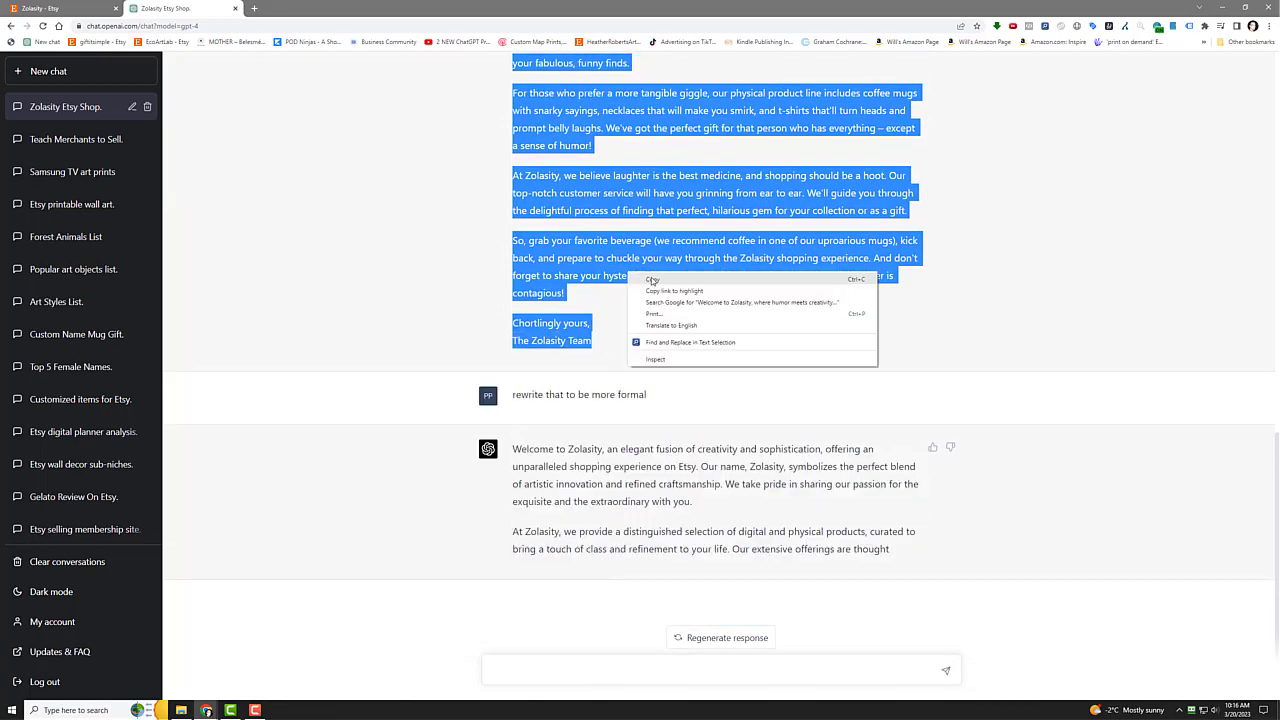
pyautogui.click(652, 279)
# Switch to the Zolasity shop page on Etsy and review its existing About story and shop member details
pyautogui.click(60, 8)
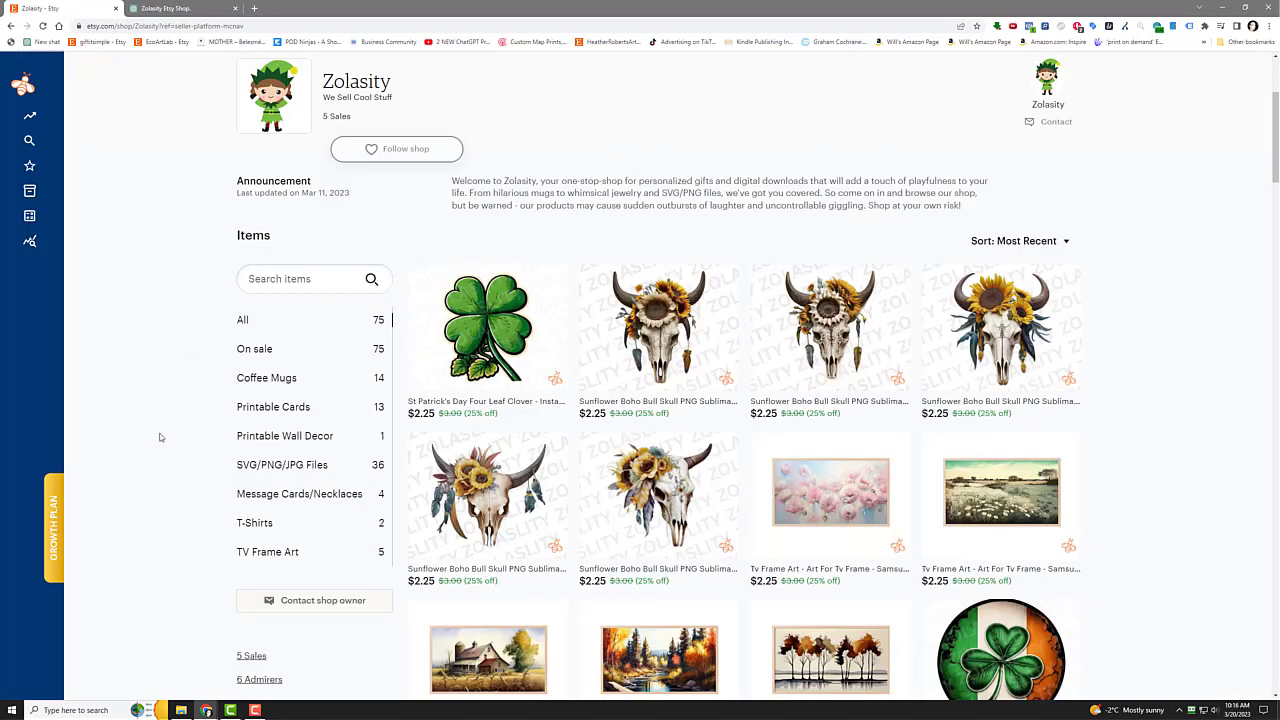
pyautogui.scroll(-20, 162, 451)
pyautogui.scroll(4, 231, 427)
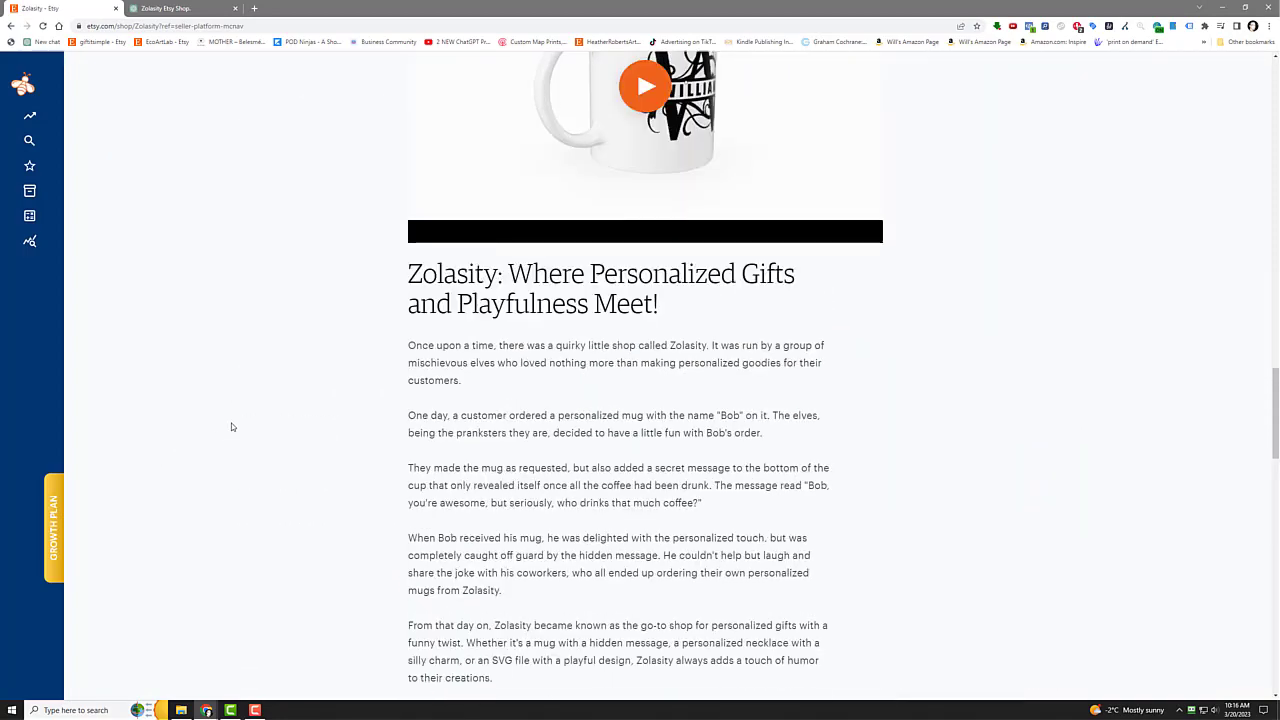
pyautogui.scroll(-3, 297, 263)
pyautogui.scroll(1, 475, 182)
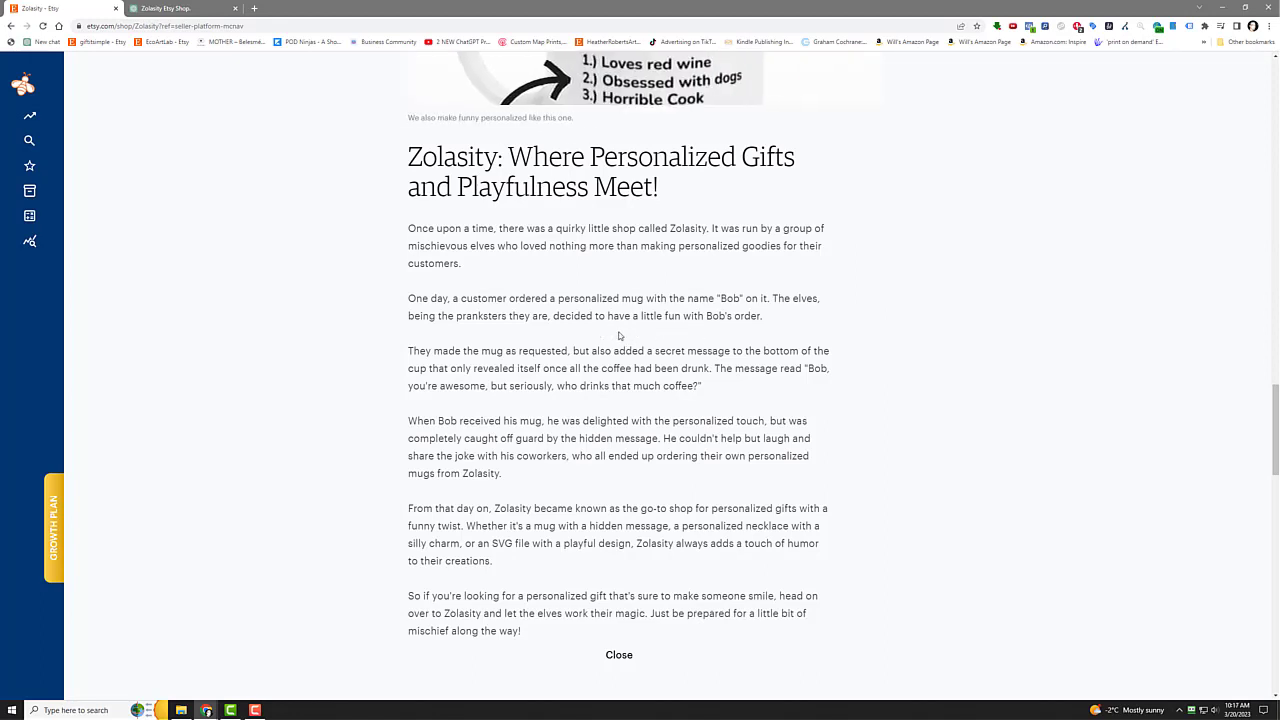
pyautogui.scroll(-1, 603, 406)
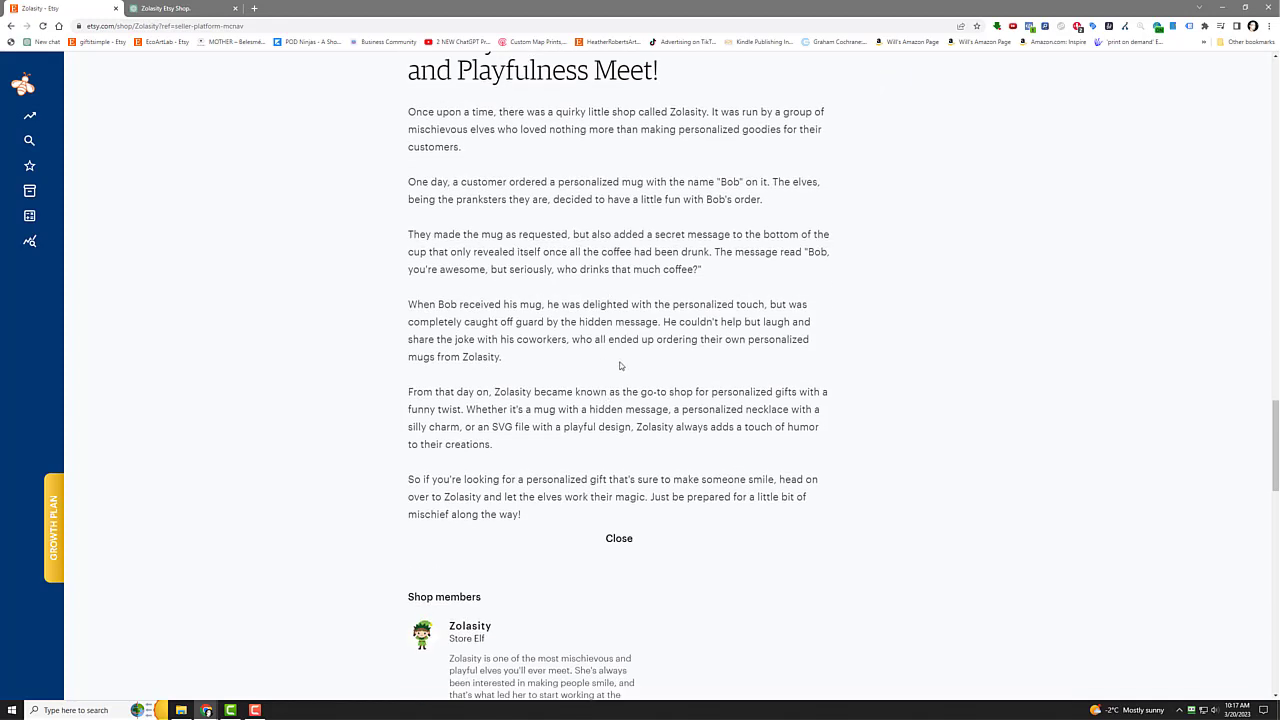
pyautogui.scroll(-1, 620, 365)
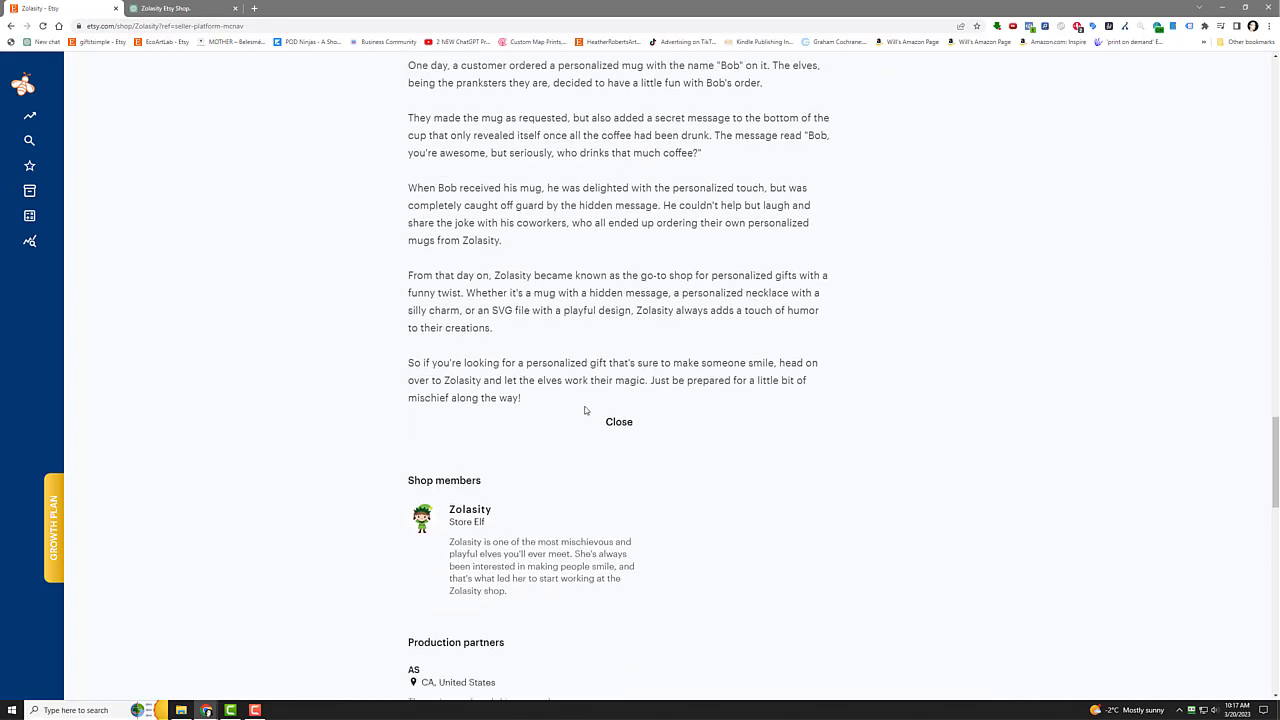
pyautogui.scroll(4, 364, 403)
pyautogui.scroll(15, 364, 403)
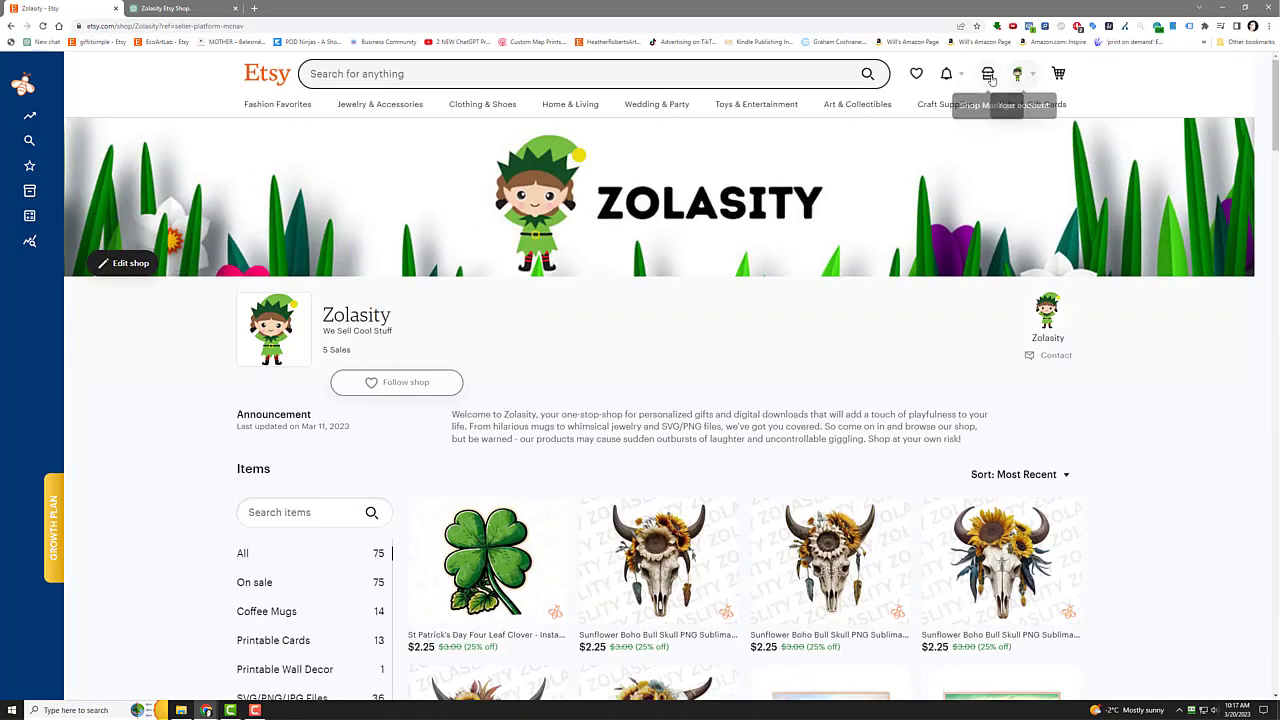
# Open the Zolasity shop for editing and expand the full story in its About section
pyautogui.click(987, 75)
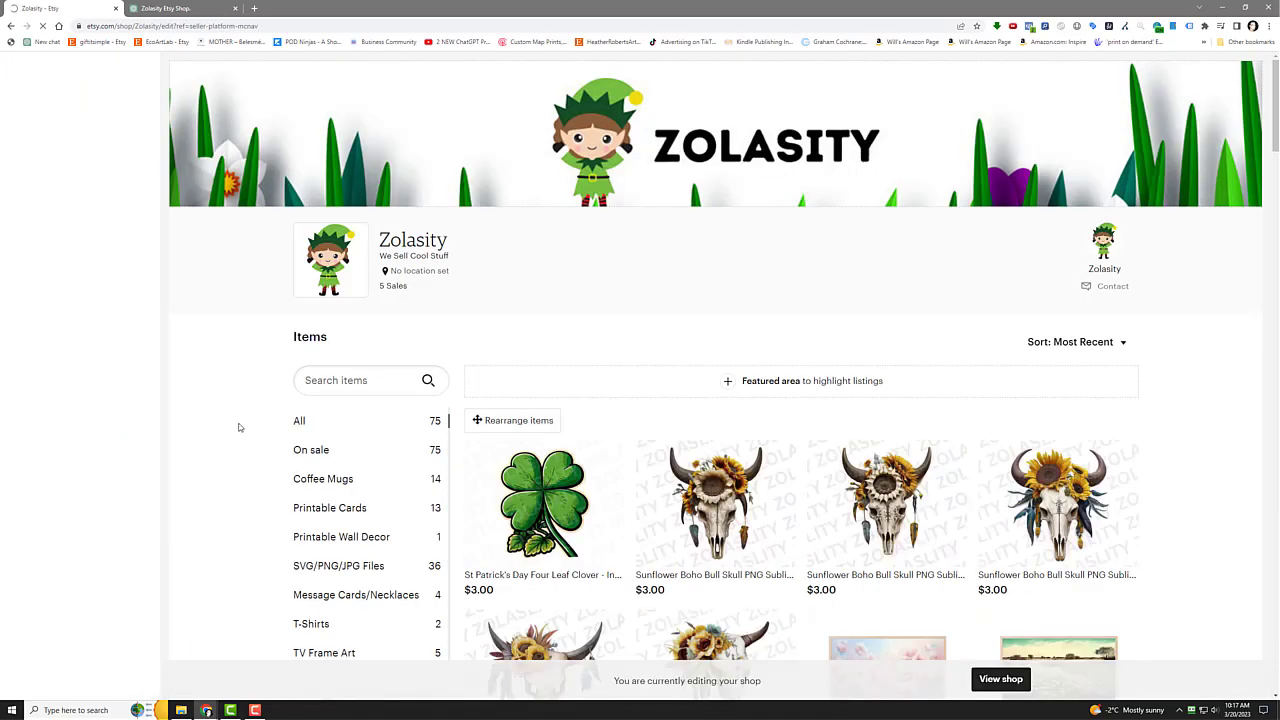
pyautogui.scroll(-10, 245, 433)
pyautogui.scroll(-15, 252, 436)
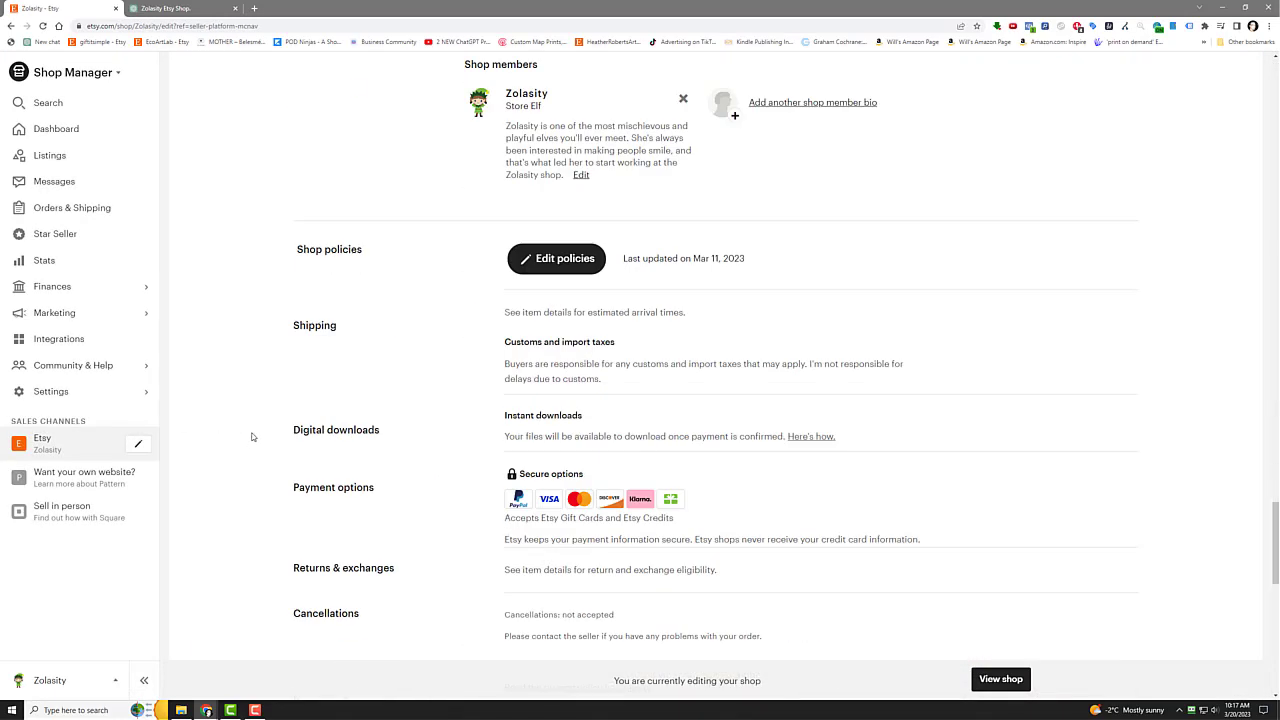
pyautogui.scroll(8, 252, 436)
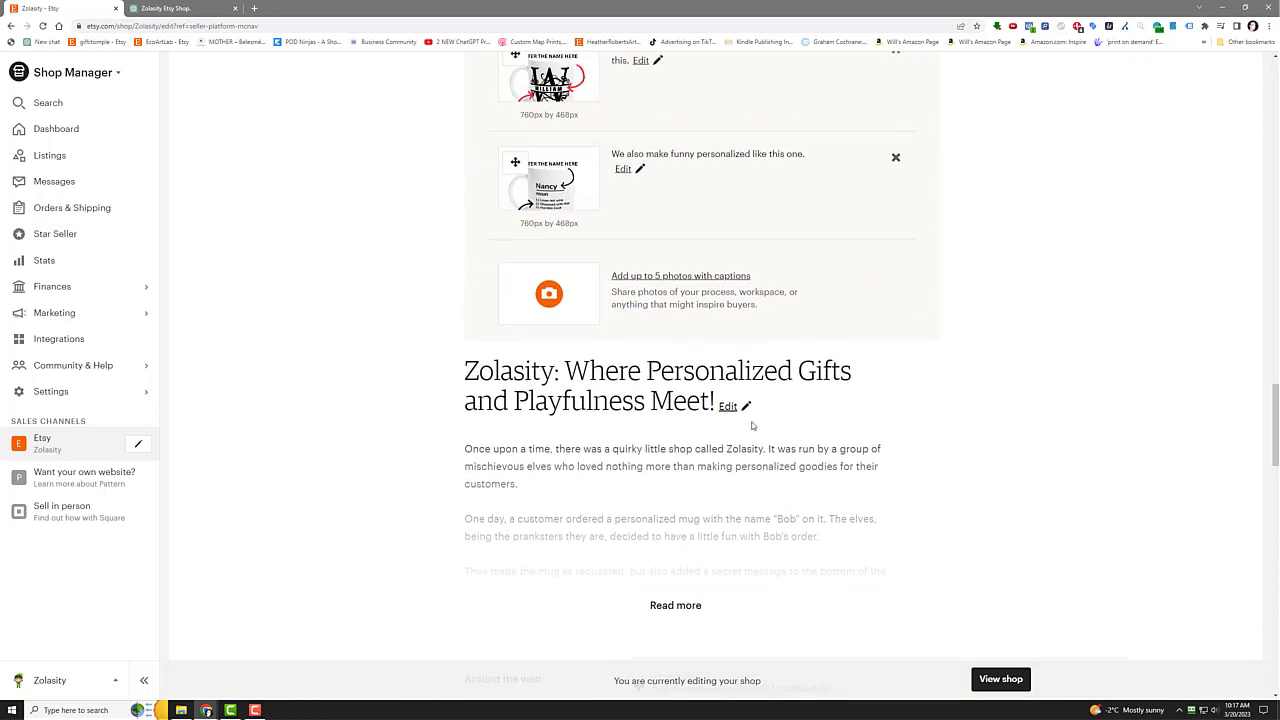
pyautogui.click(675, 605)
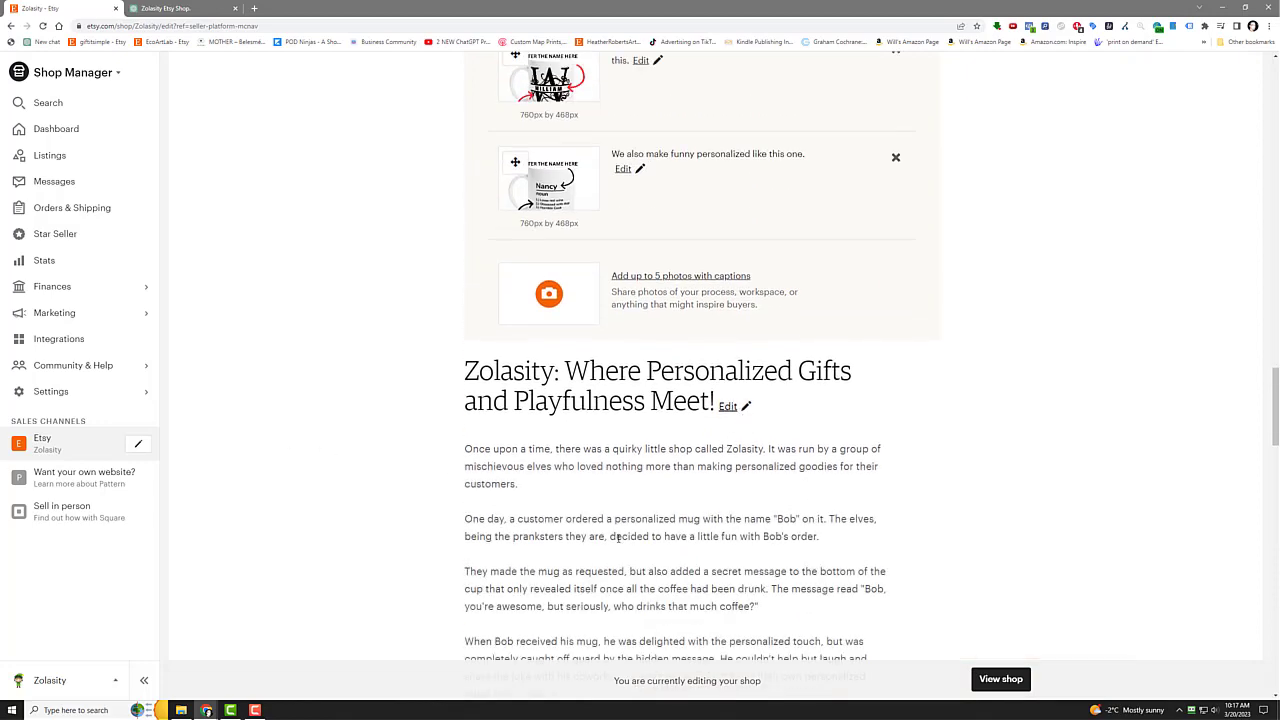
pyautogui.scroll(-5, 618, 538)
# Replace the About story with the copied funnier text and save it
pyautogui.click(590, 388)
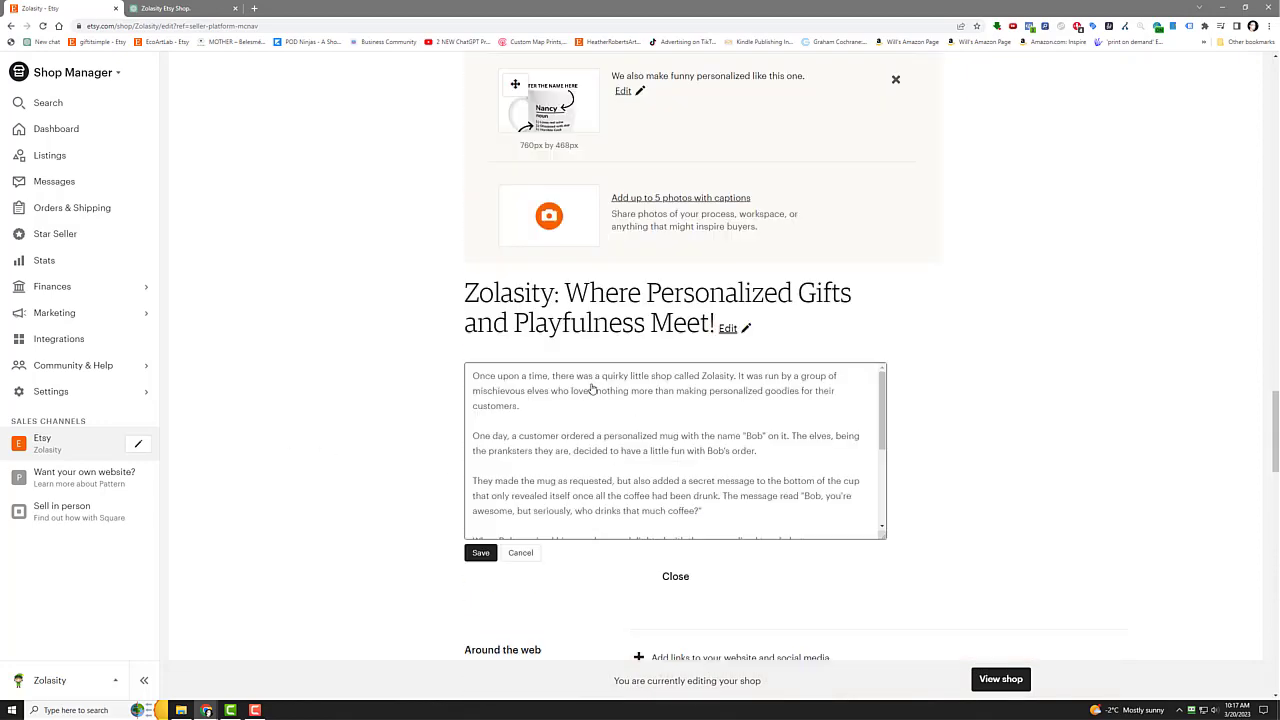
pyautogui.click(557, 413)
pyautogui.hotkey('ctrl', 'a')
pyautogui.press('BackSpace')
pyautogui.hotkey('ctrl', 'v')
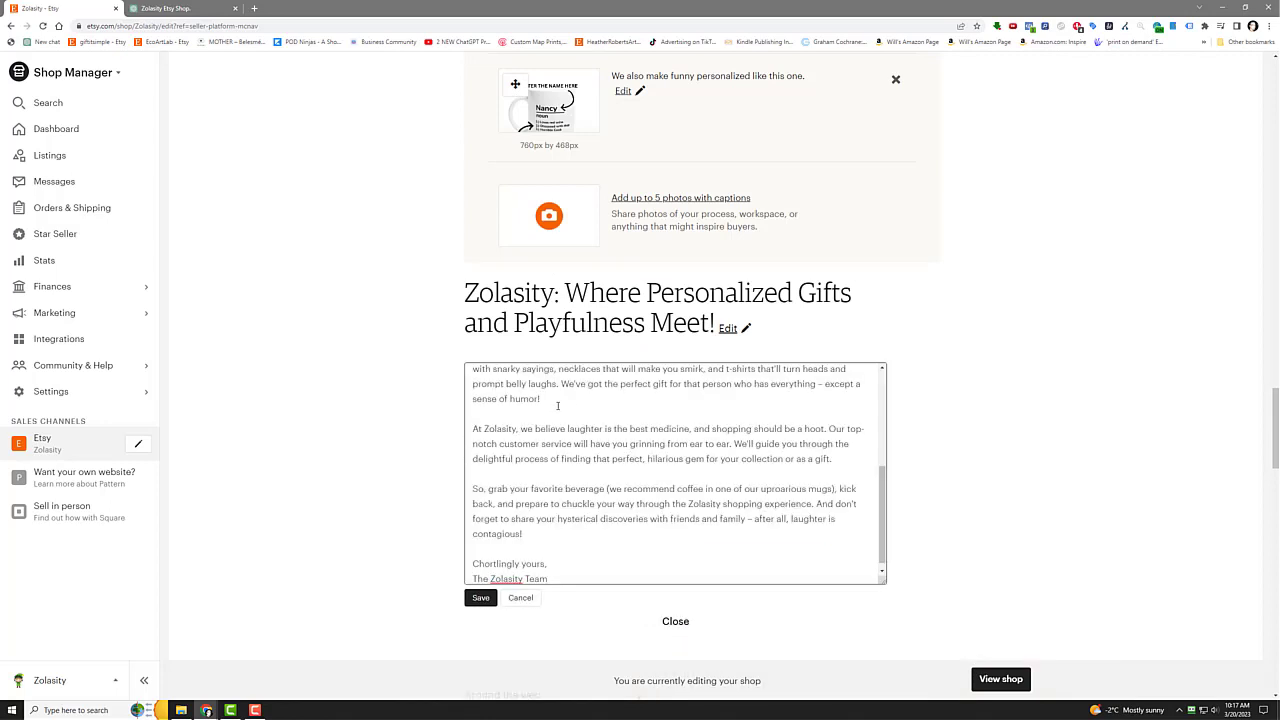
pyautogui.click(480, 597)
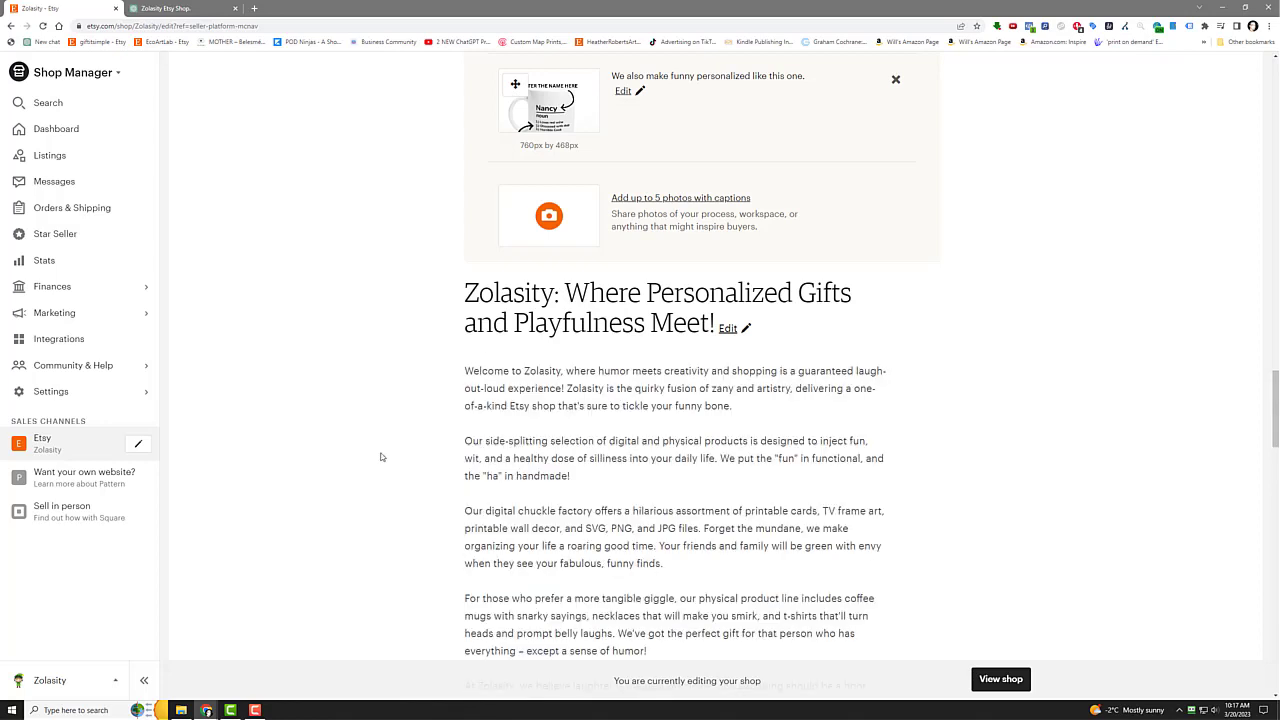
# Change the About story's headline to "Zolasity: Digital & Physical Products Are What We Do" and save it
pyautogui.click(729, 331)
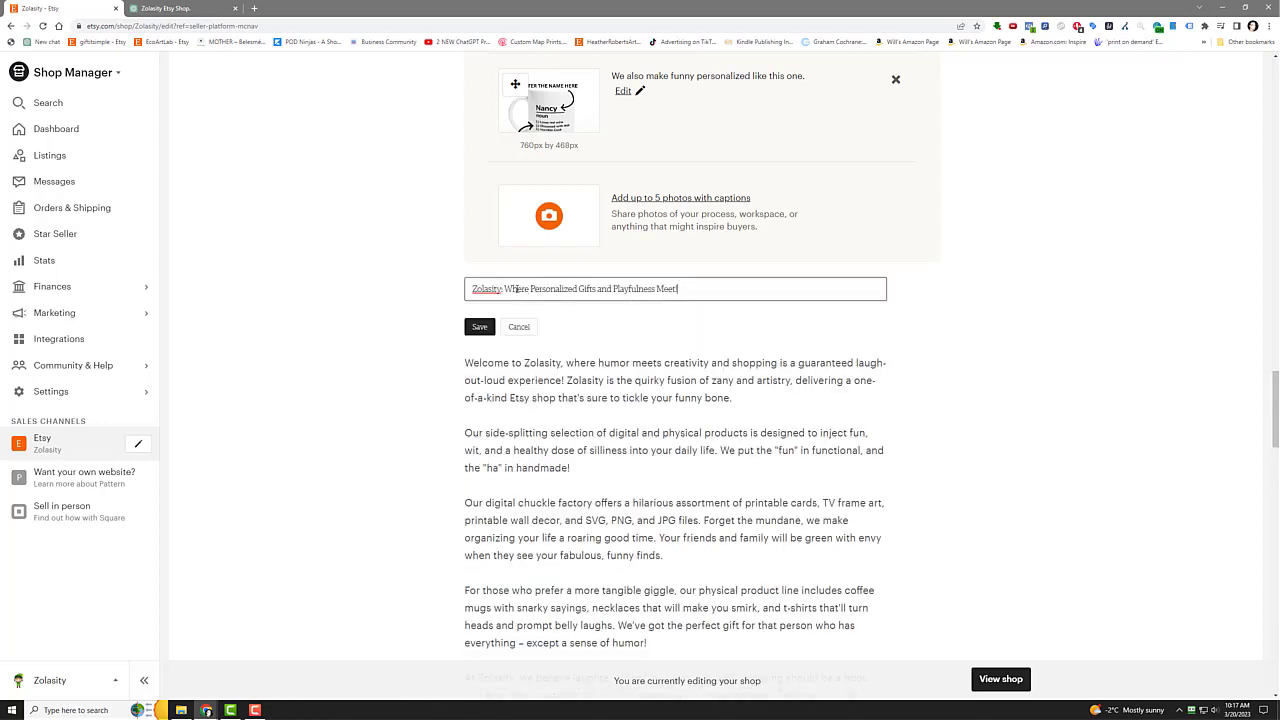
pyautogui.moveTo(505, 288); pyautogui.dragTo(694, 312)
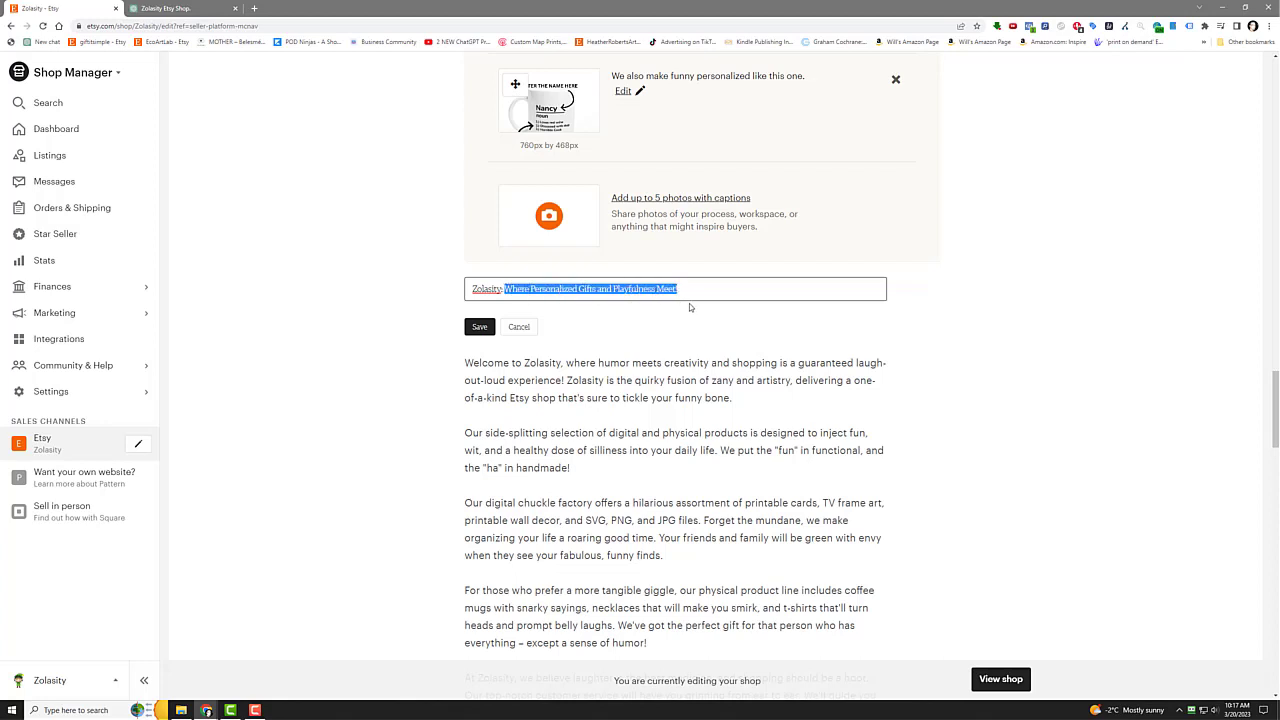
pyautogui.write('Digit')
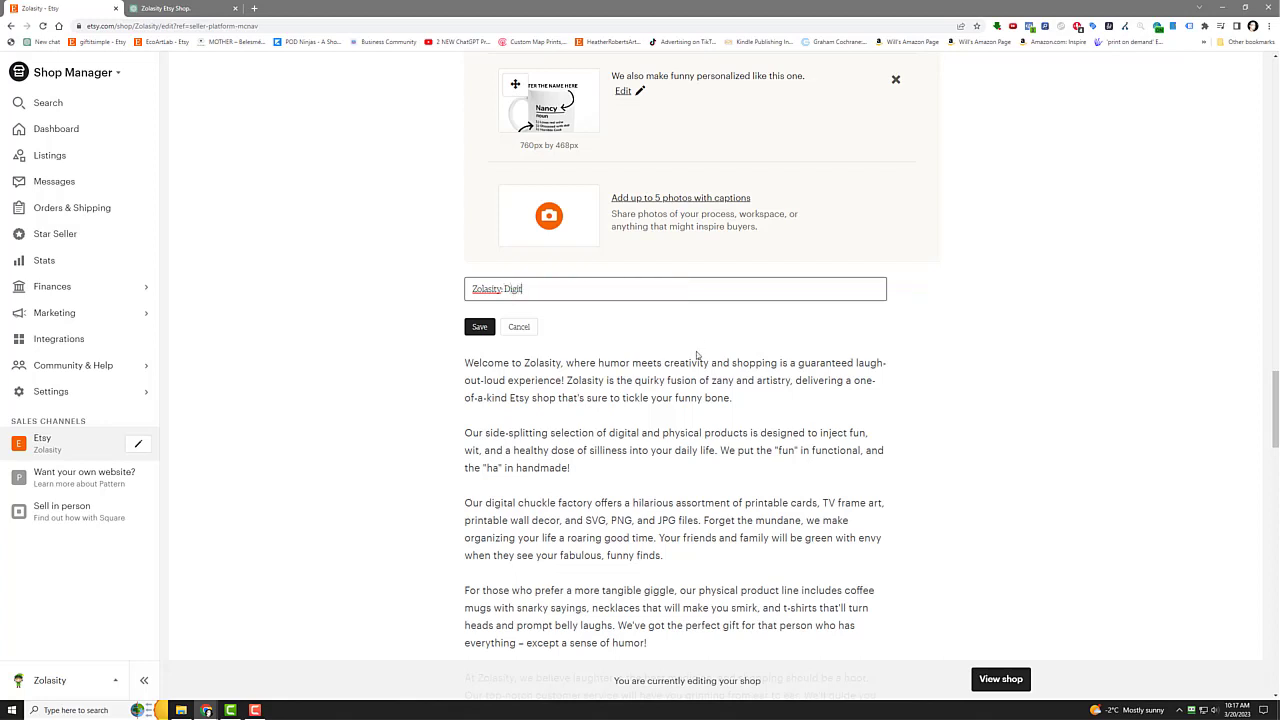
pyautogui.write('al & Physical Products Are What We Do')
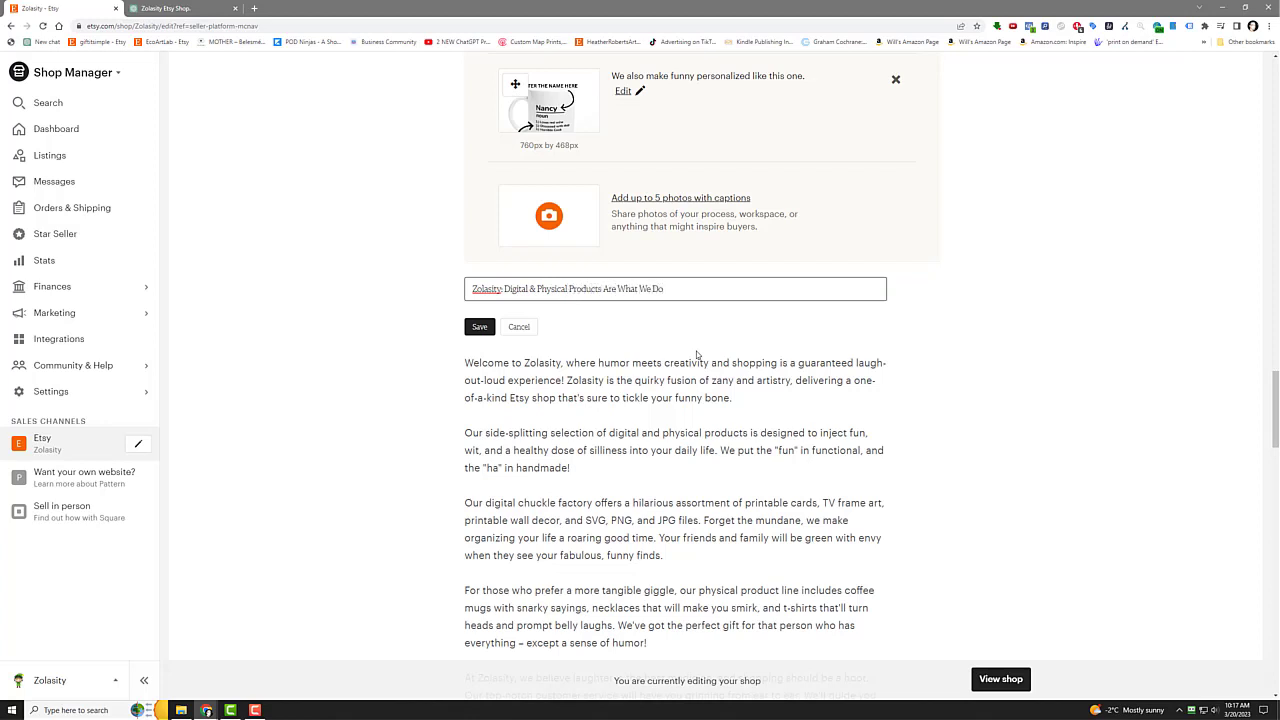
pyautogui.click(480, 327)
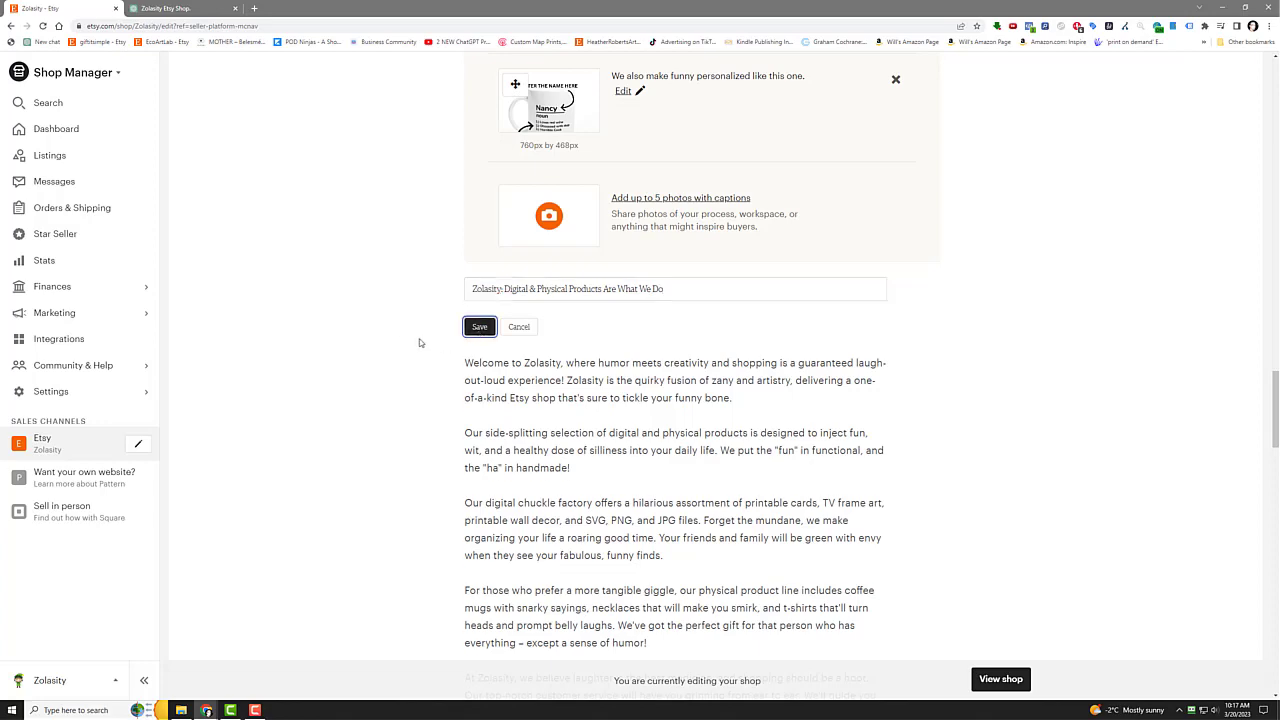
# Review the About section's video, photos and story, the shop policies and the frequently asked questions
pyautogui.scroll(2, 399, 339)
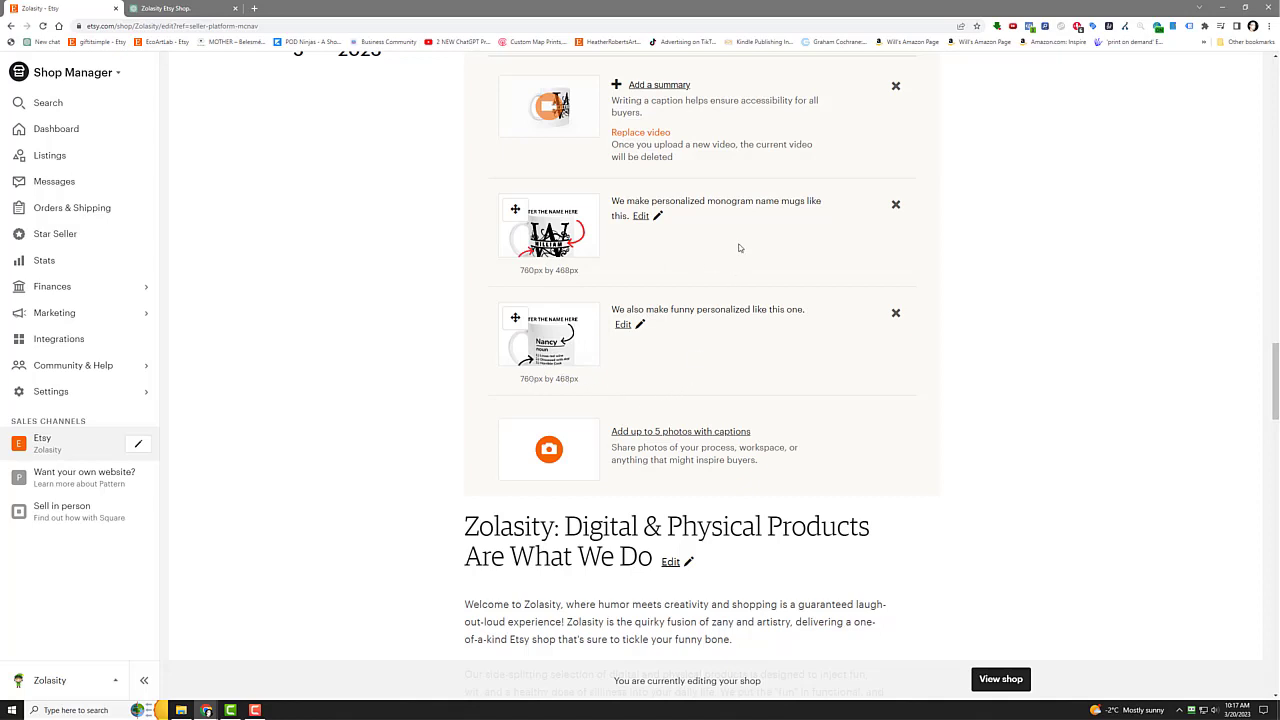
pyautogui.scroll(1, 735, 140)
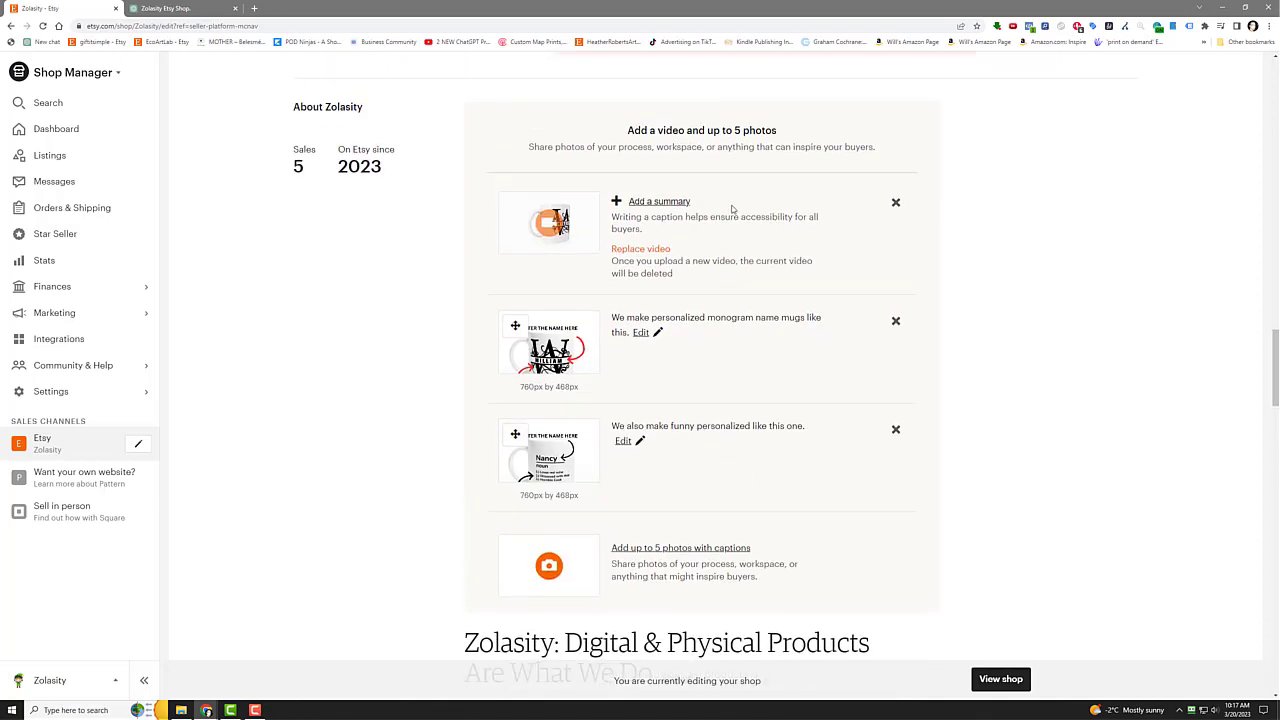
pyautogui.scroll(-5, 735, 210)
pyautogui.scroll(-6, 752, 236)
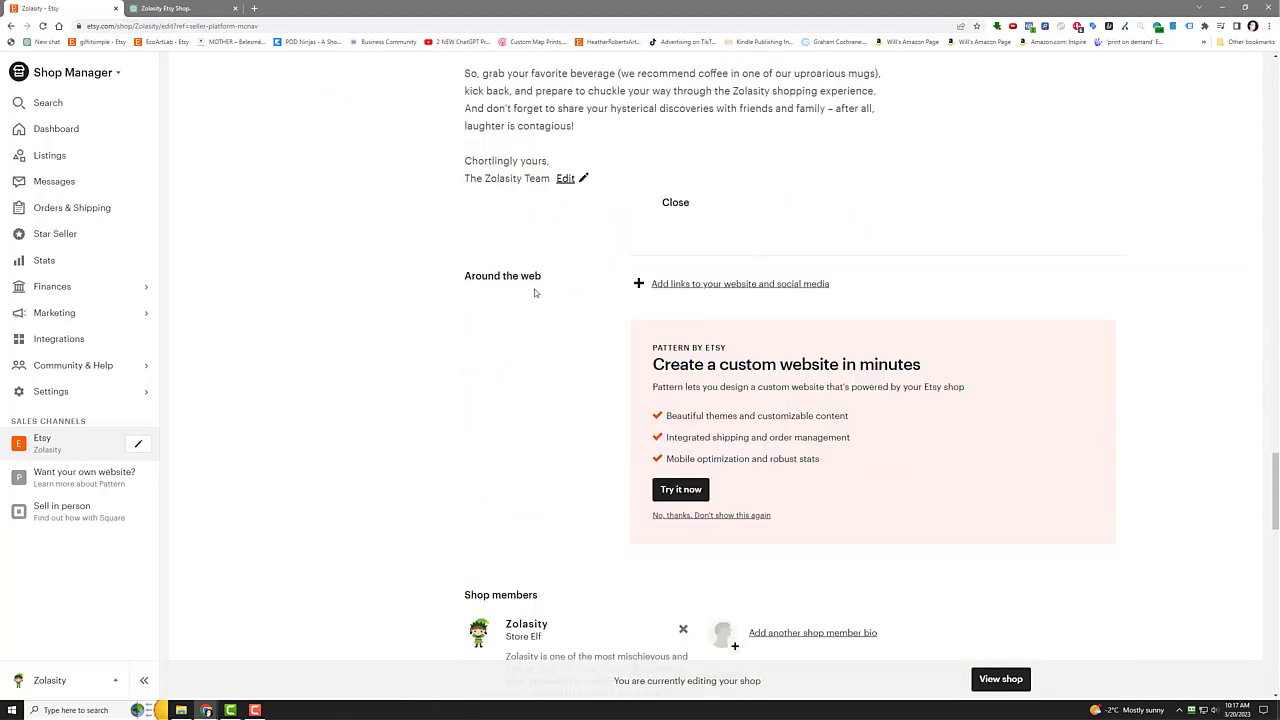
pyautogui.scroll(-5, 434, 446)
pyautogui.scroll(-1, 411, 442)
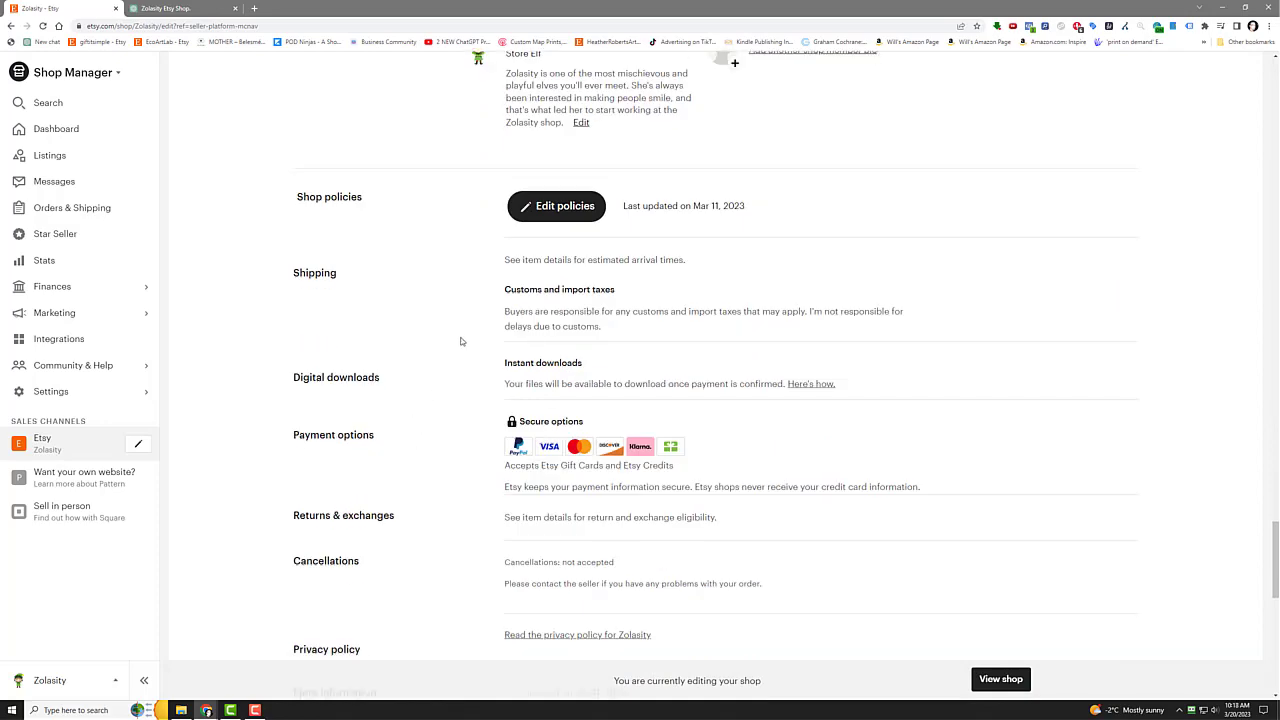
pyautogui.scroll(-2, 452, 310)
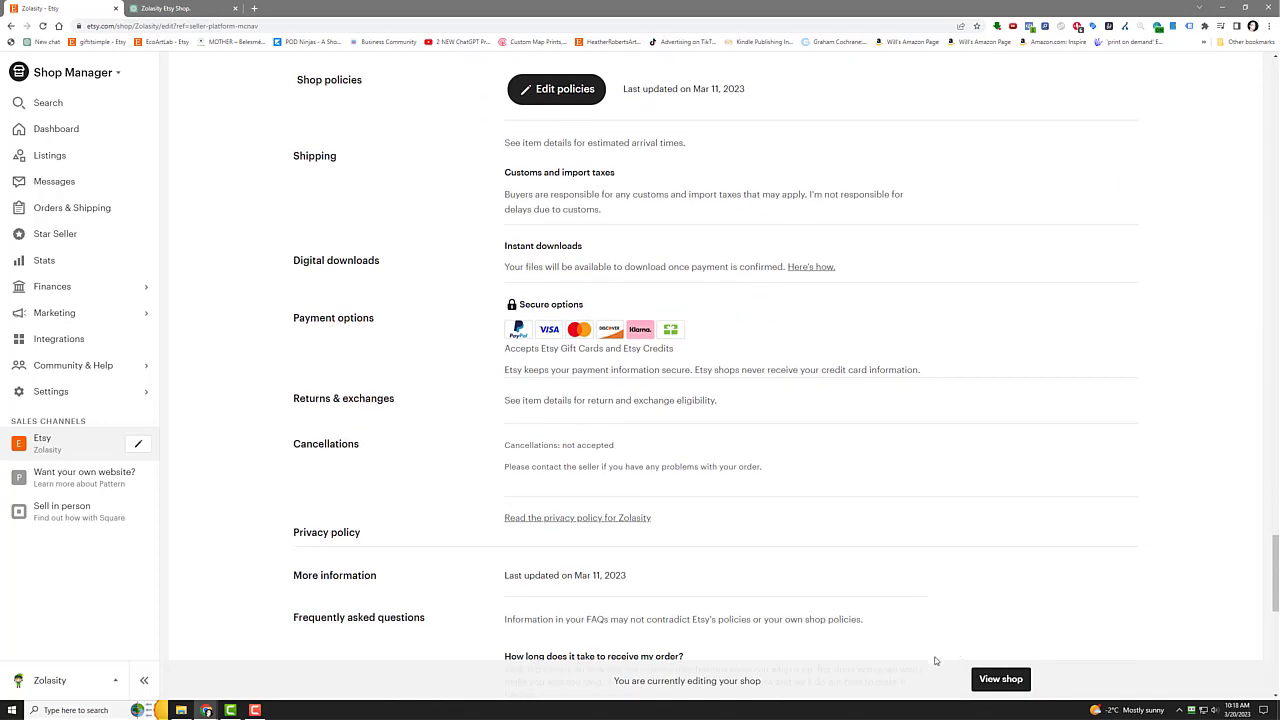
pyautogui.scroll(-5, 646, 604)
pyautogui.scroll(15, 405, 446)
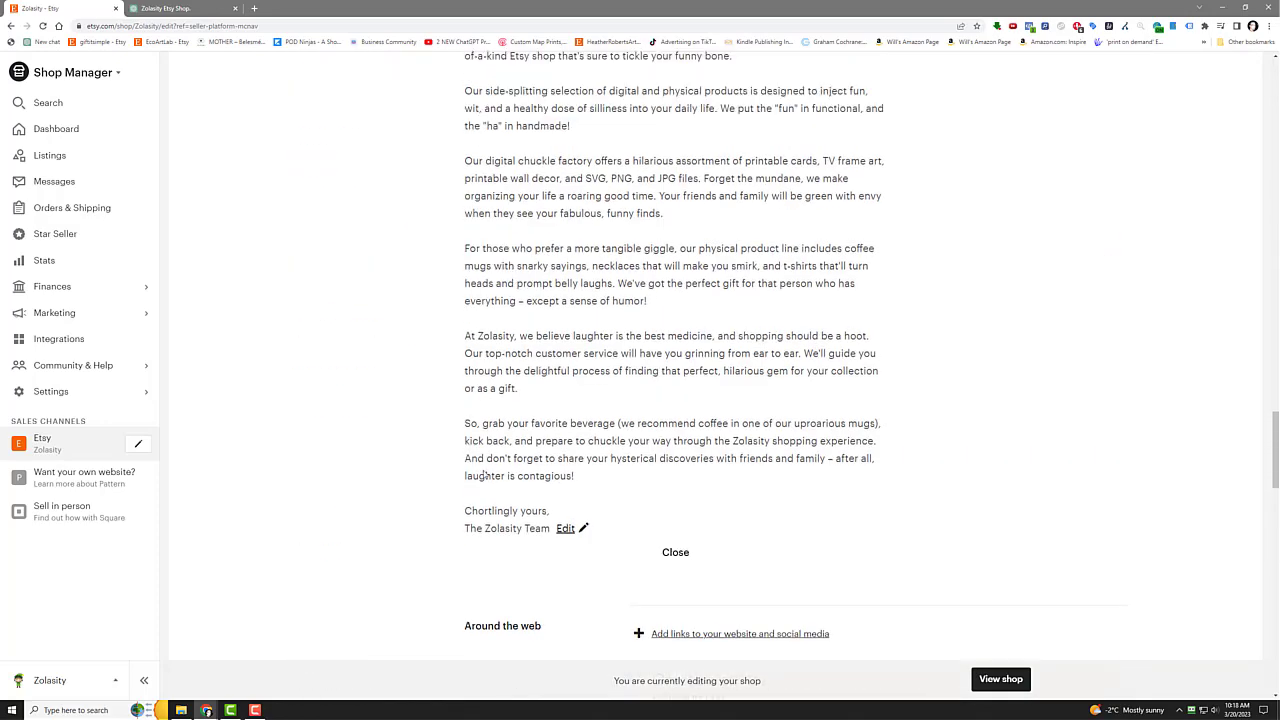
pyautogui.scroll(-13, 407, 446)
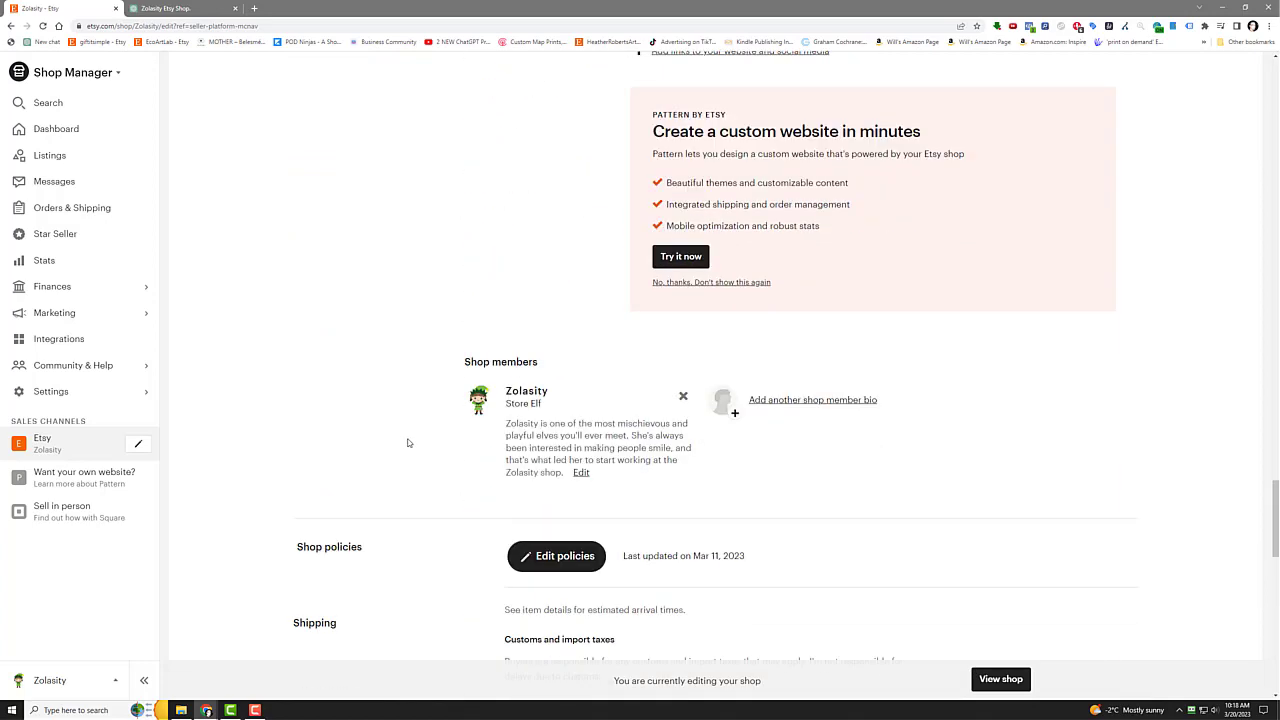
pyautogui.scroll(-3, 408, 425)
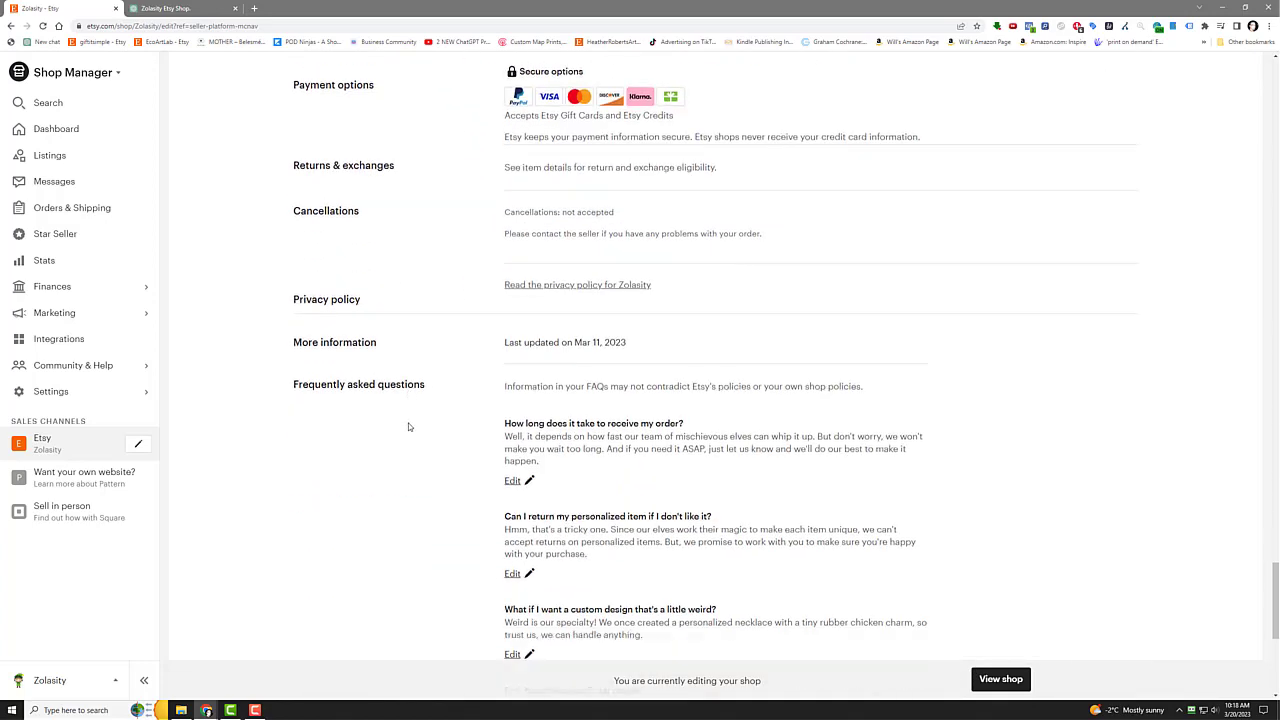
pyautogui.scroll(-2, 590, 400)
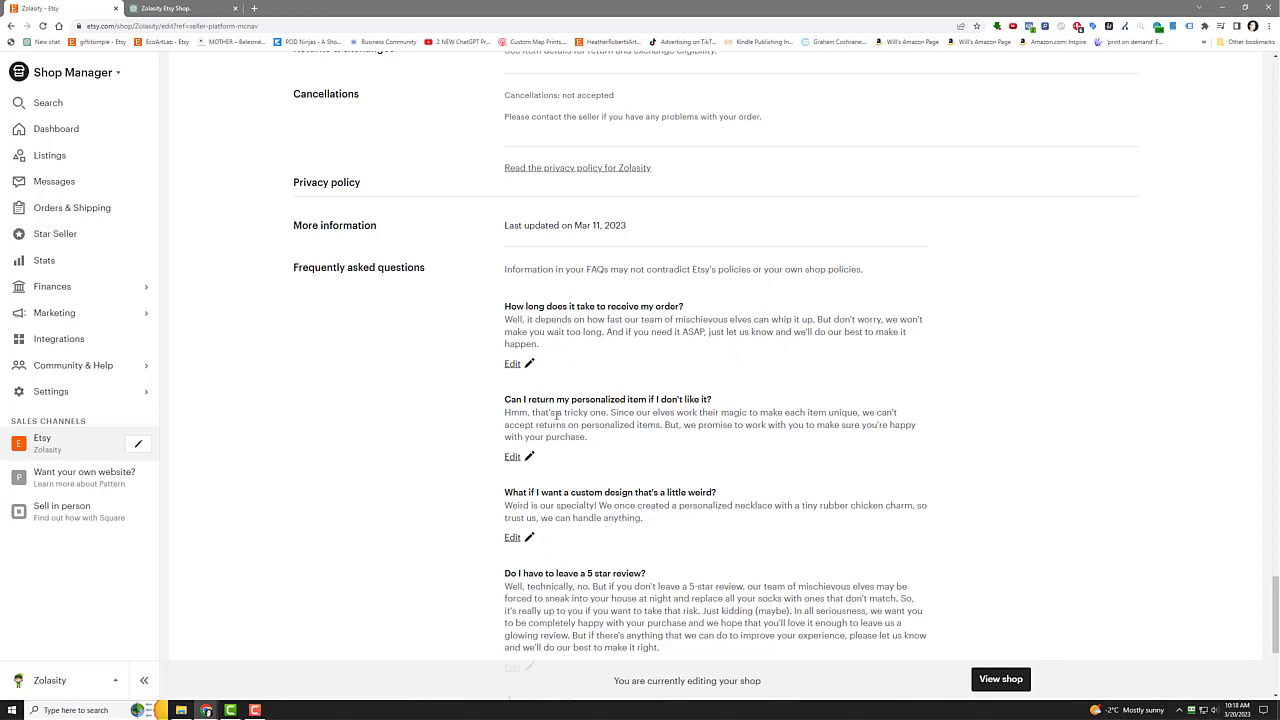
pyautogui.scroll(-1, 557, 413)
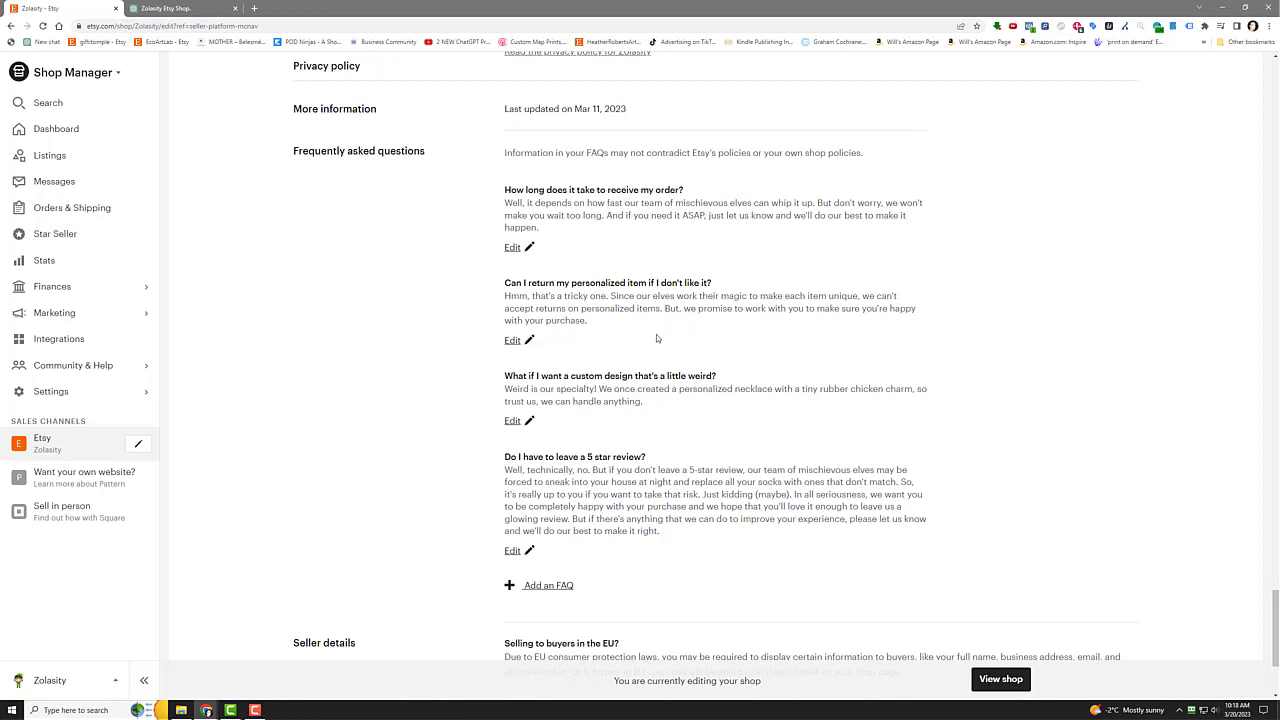
pyautogui.scroll(-2, 660, 350)
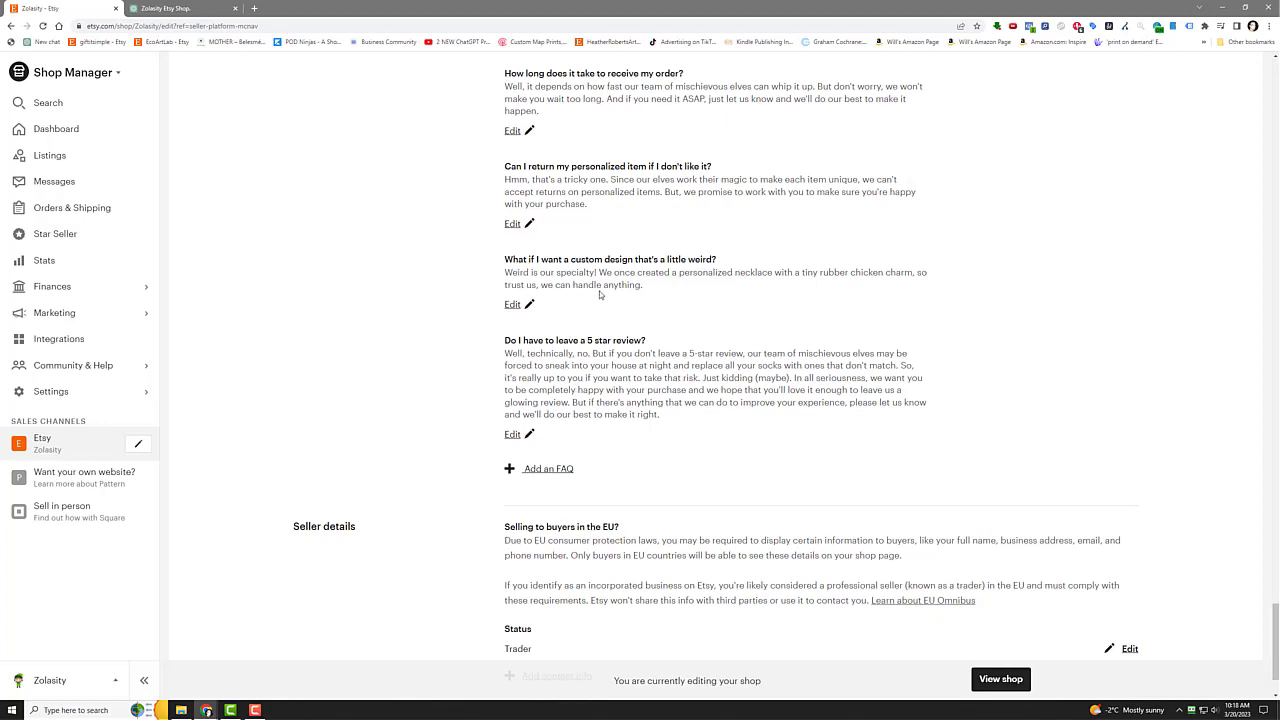
# Copy the FAQ question "What if I want a custom design that's a little weird?"
pyautogui.moveTo(505, 259); pyautogui.dragTo(731, 260)
pyautogui.rightClick(697, 260)
pyautogui.click(725, 266)
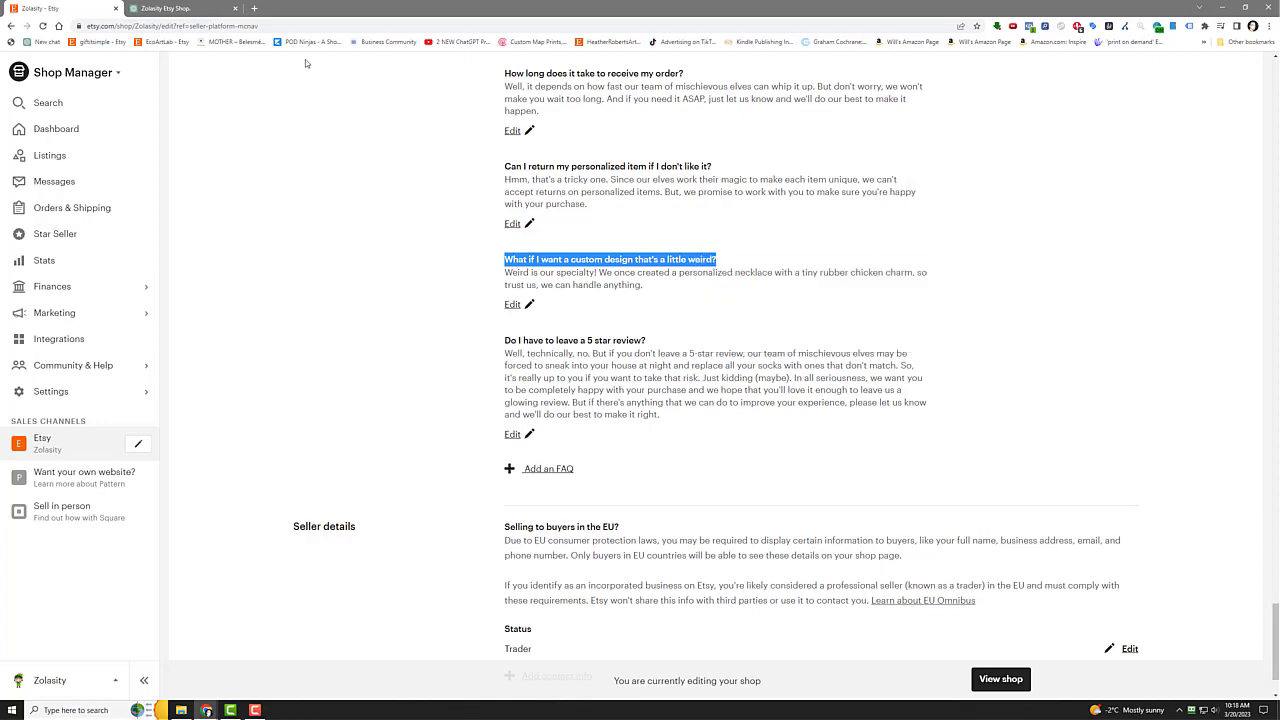
# Ask ChatGPT to write an answer for the Etsy shop to the question "What if I want a custom design that's a little weird?"
pyautogui.click(185, 8)
pyautogui.click(511, 672)
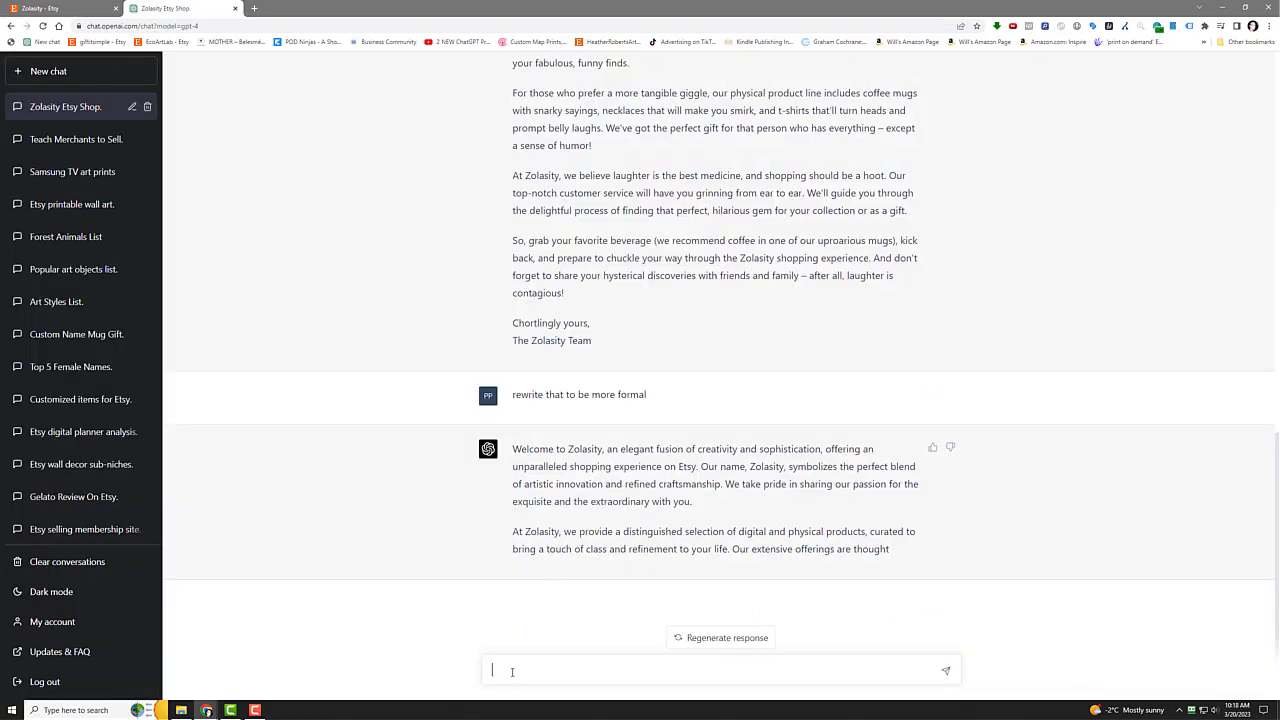
pyautogui.write('write an answer to this question for my etsy shop: ')
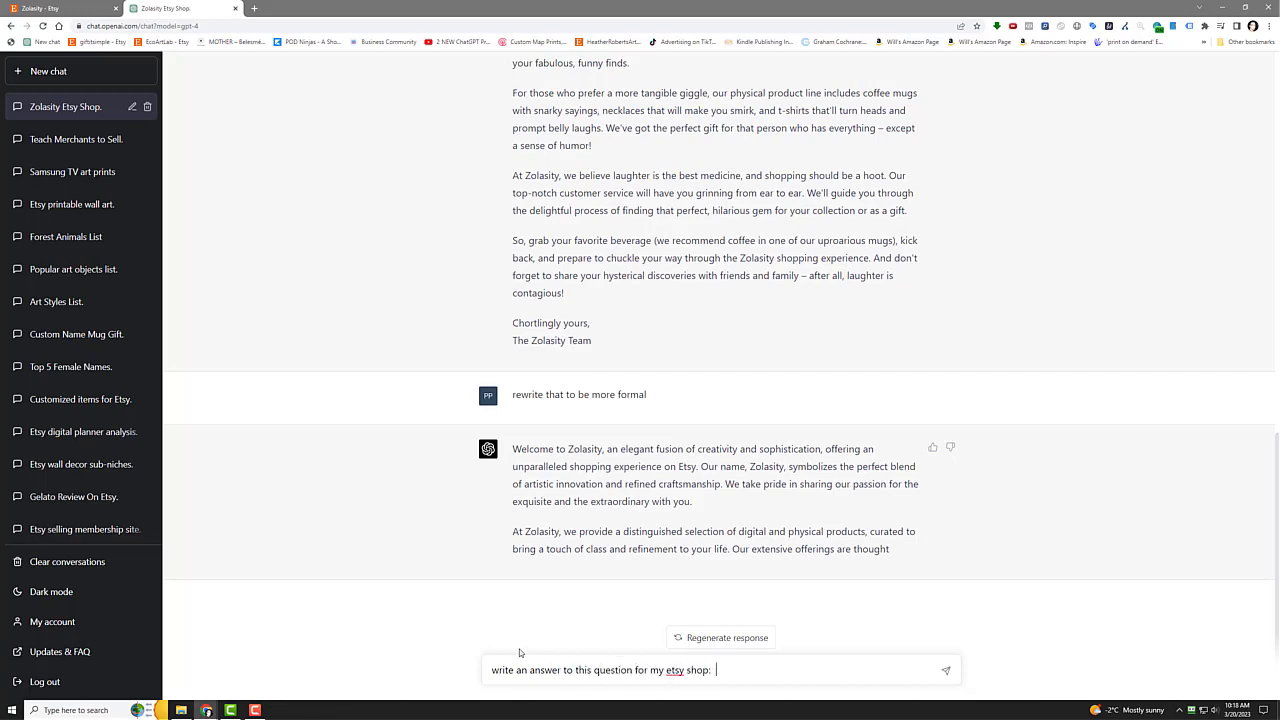
pyautogui.write('"')
pyautogui.hotkey('ctrl', 'v')
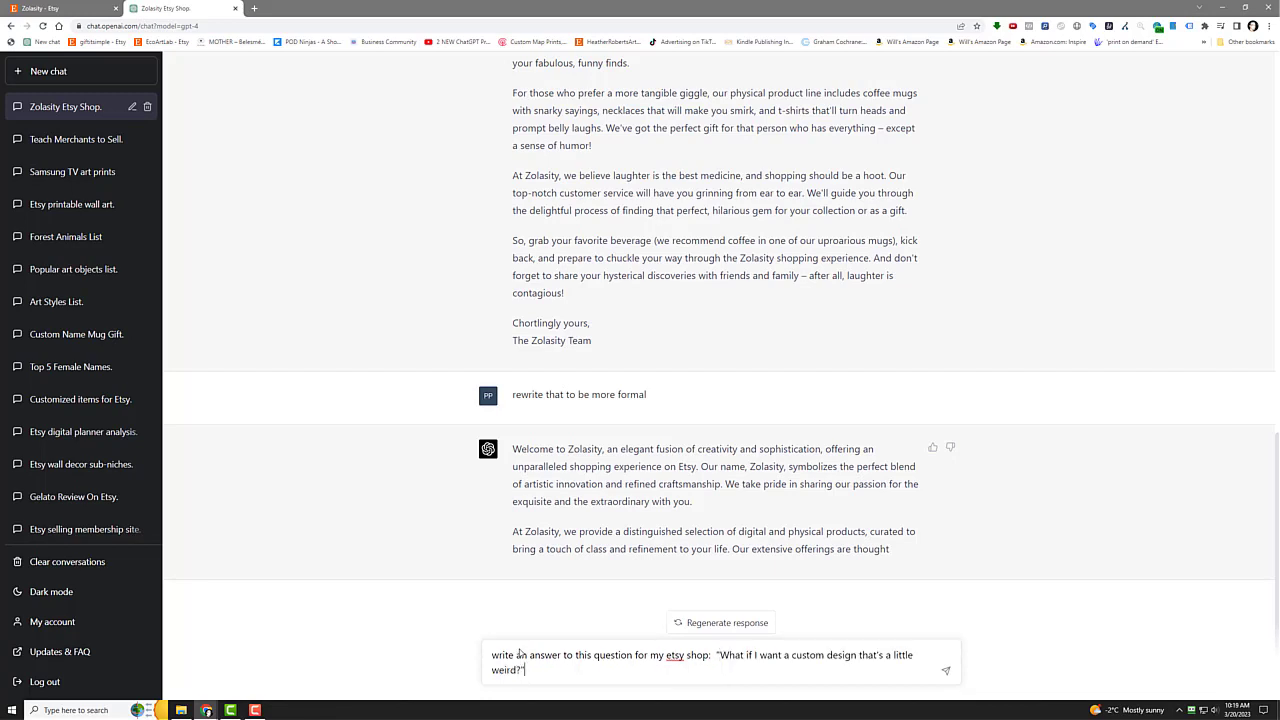
pyautogui.press('Return')
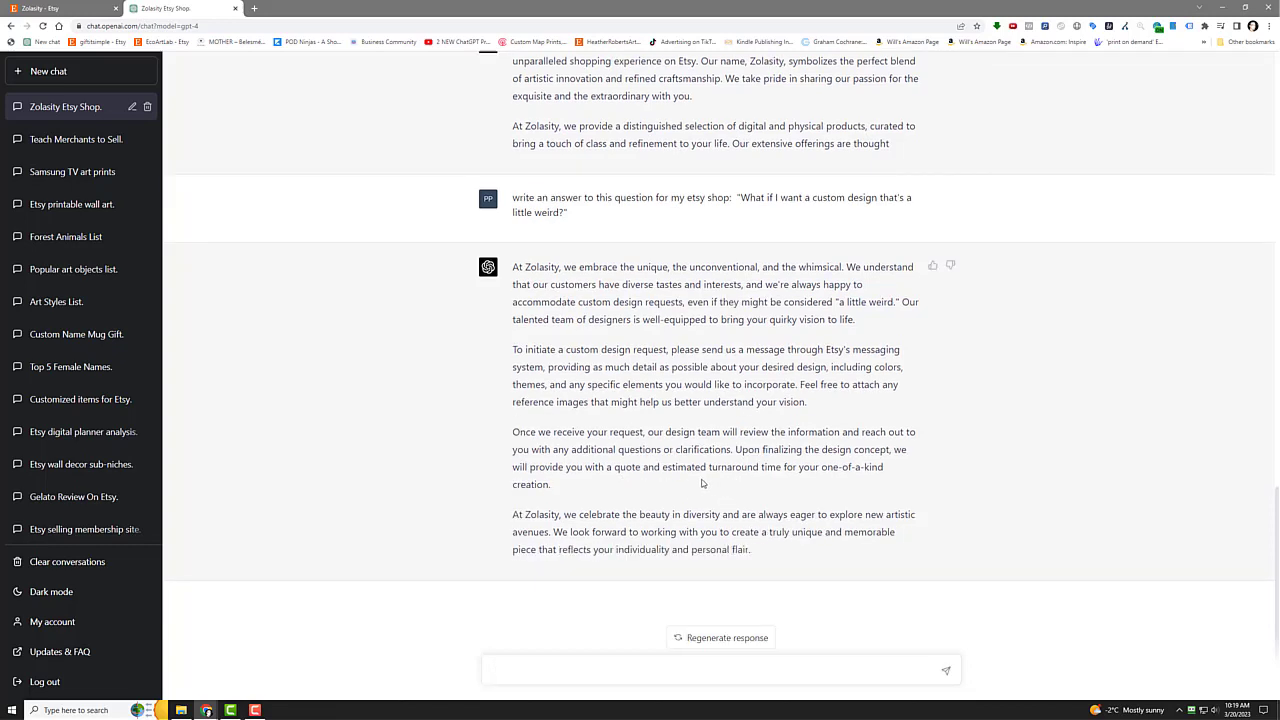
# Copy ChatGPT's full answer to the custom design question
pyautogui.moveTo(514, 268); pyautogui.dragTo(760, 552)
pyautogui.rightClick(782, 522)
pyautogui.click(781, 526)
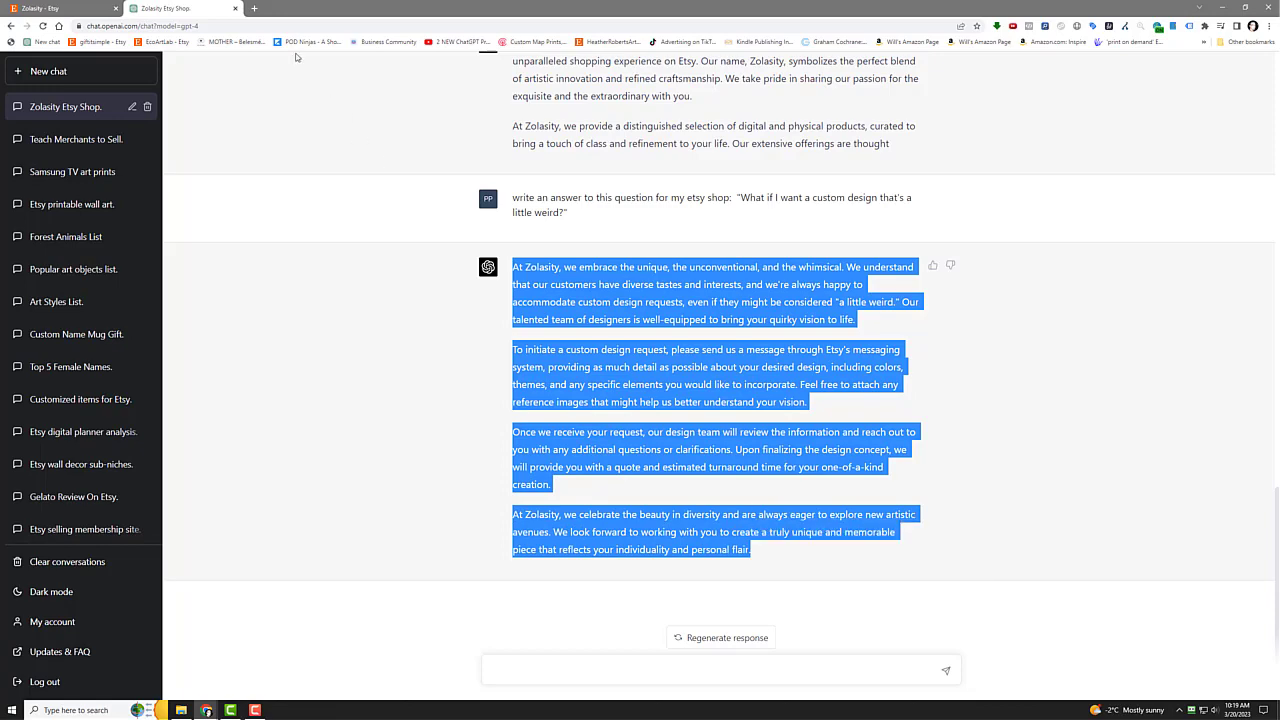
# Replace the Etsy FAQ answer about a little weird custom design with the copied text and save it
pyautogui.click(60, 8)
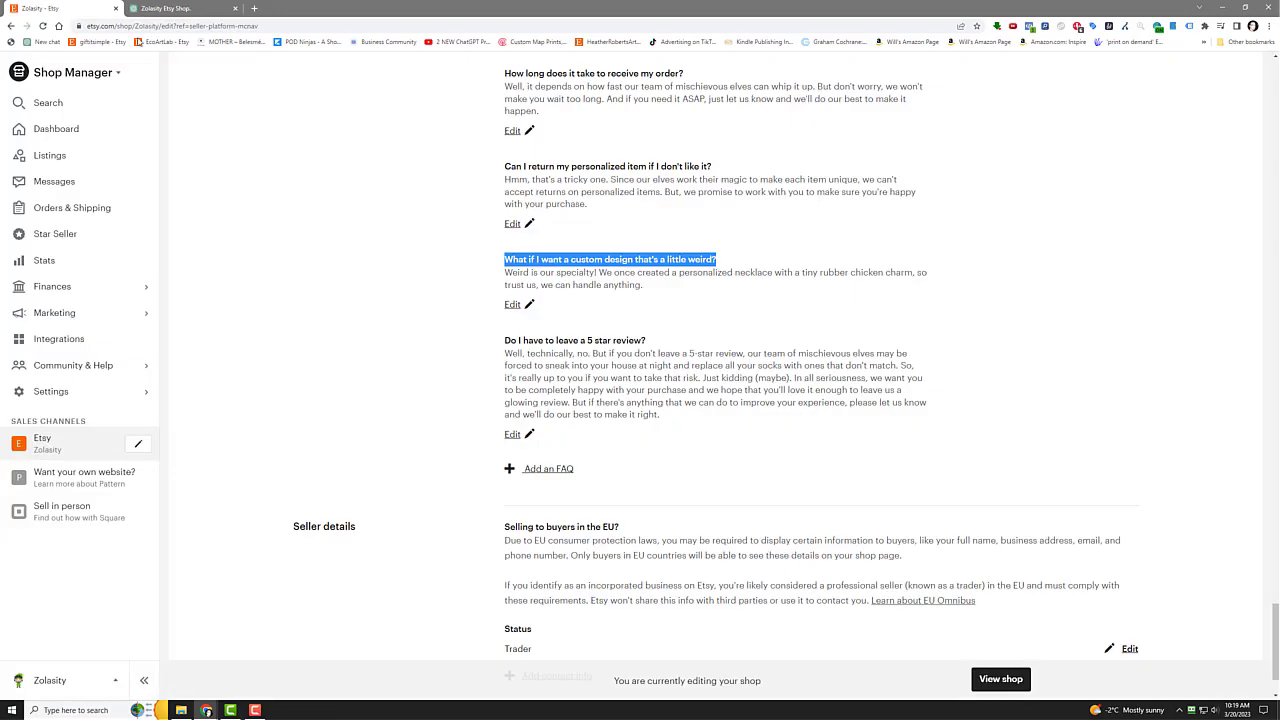
pyautogui.click(512, 304)
pyautogui.tripleClick(528, 358)
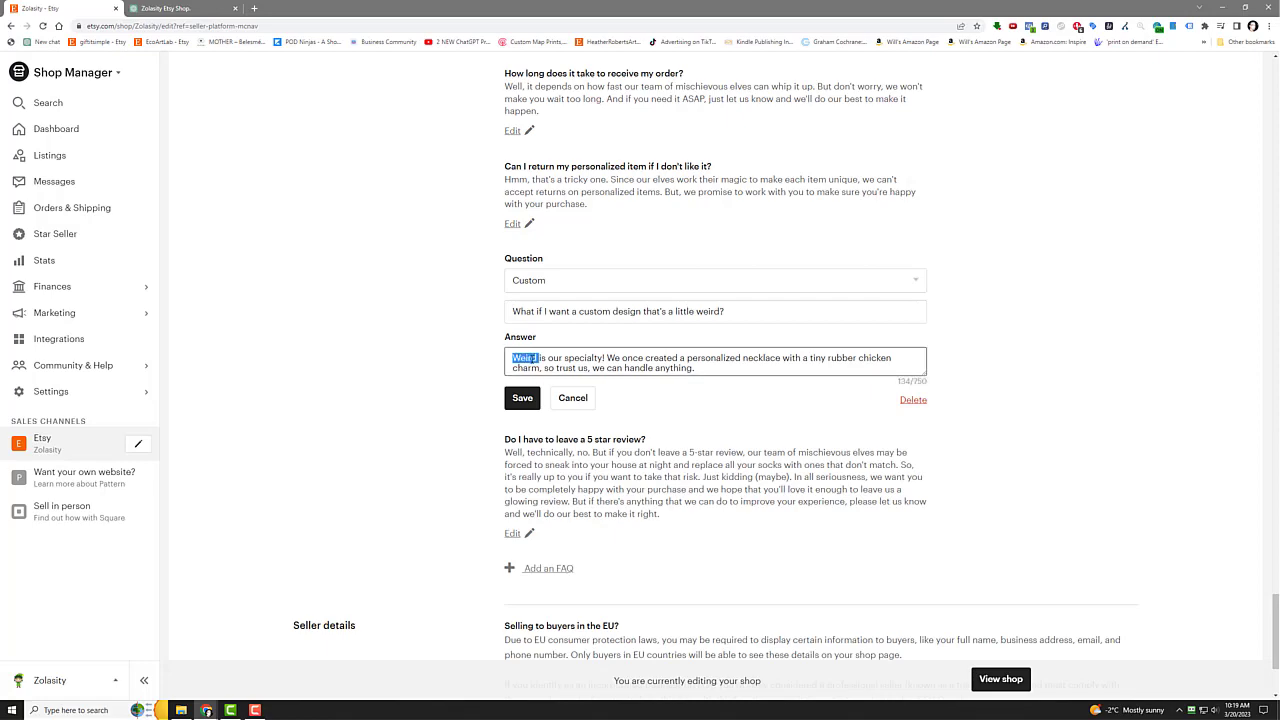
pyautogui.rightClick(531, 357)
pyautogui.click(577, 410)
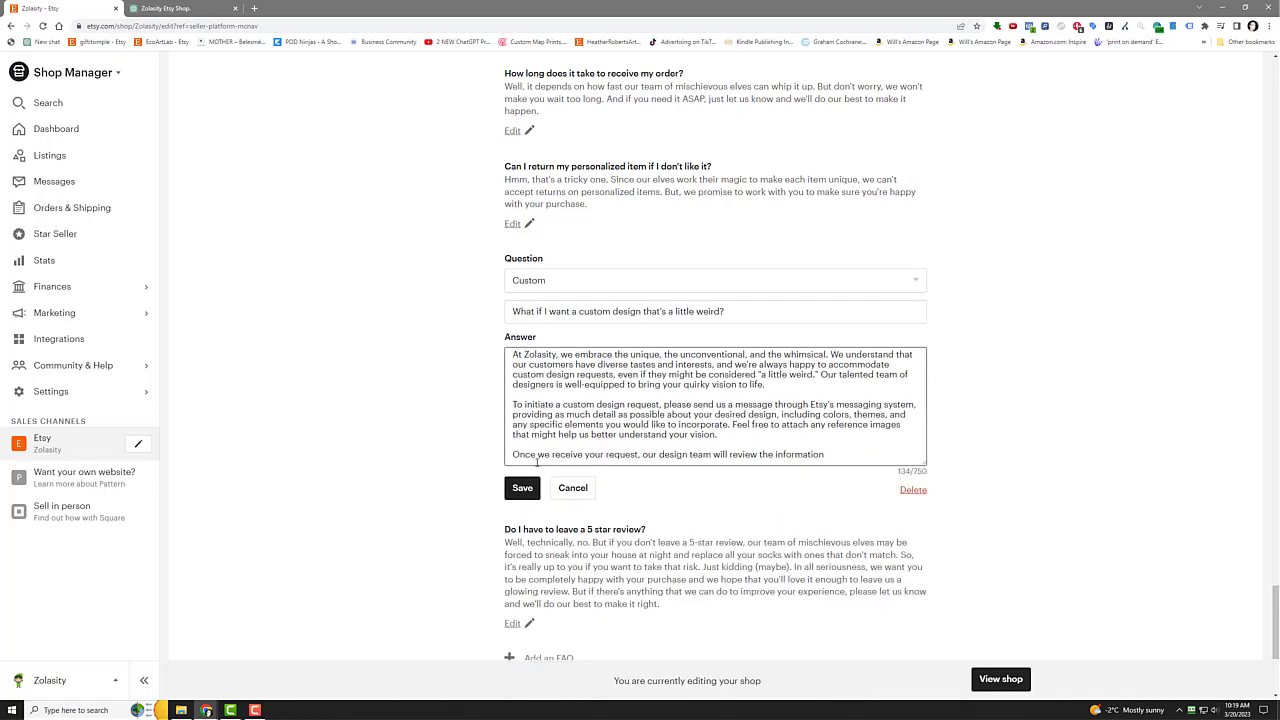
pyautogui.click(520, 488)
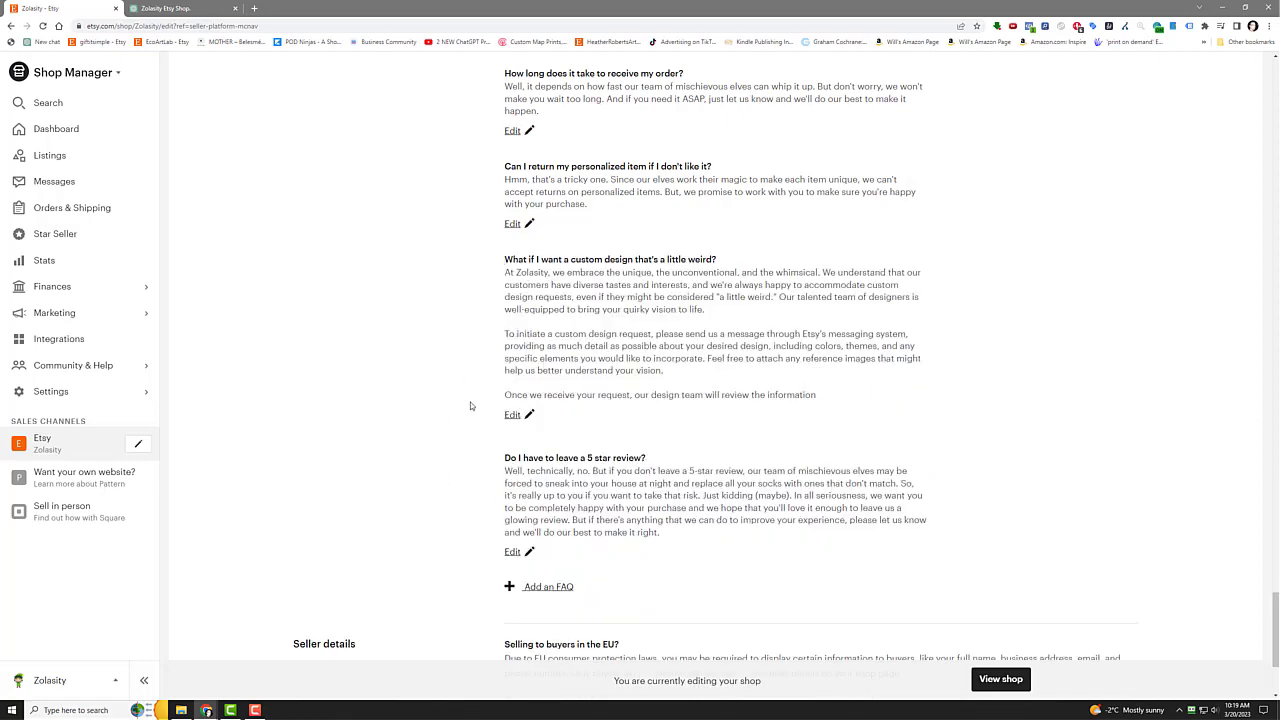
pyautogui.scroll(1, 464, 420)
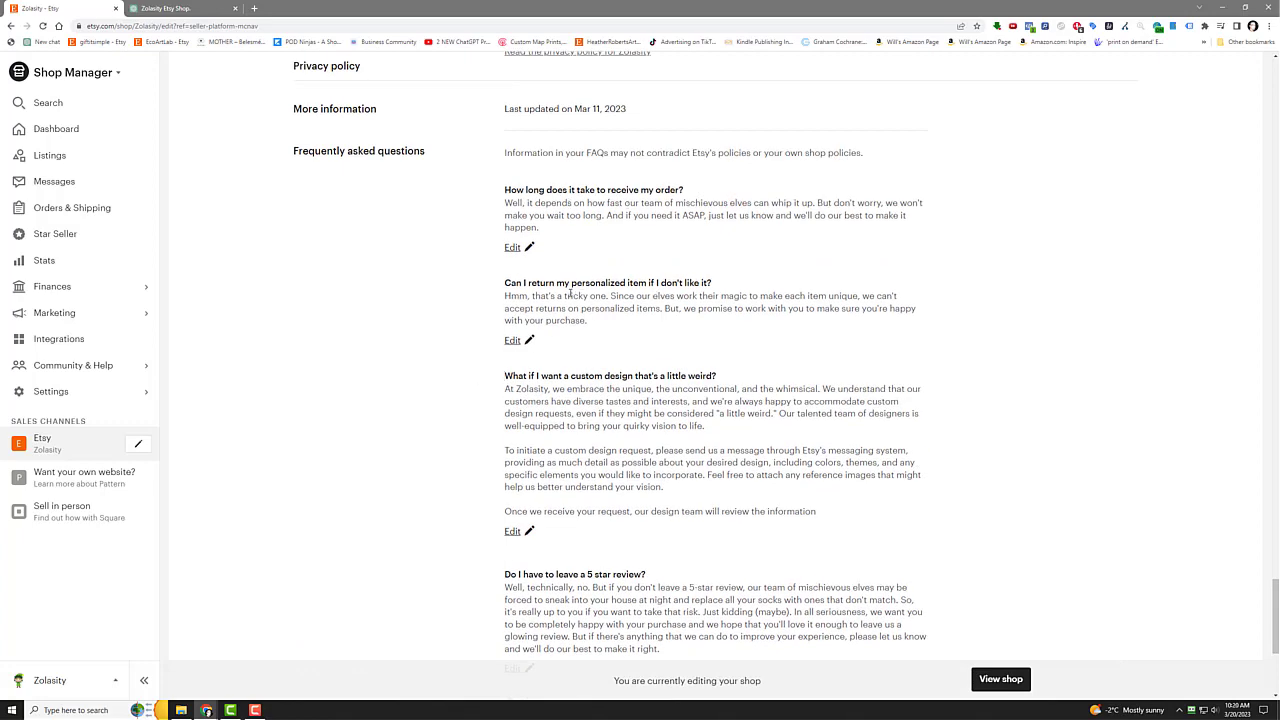
pyautogui.scroll(-2, 604, 372)
pyautogui.scroll(-1, 587, 367)
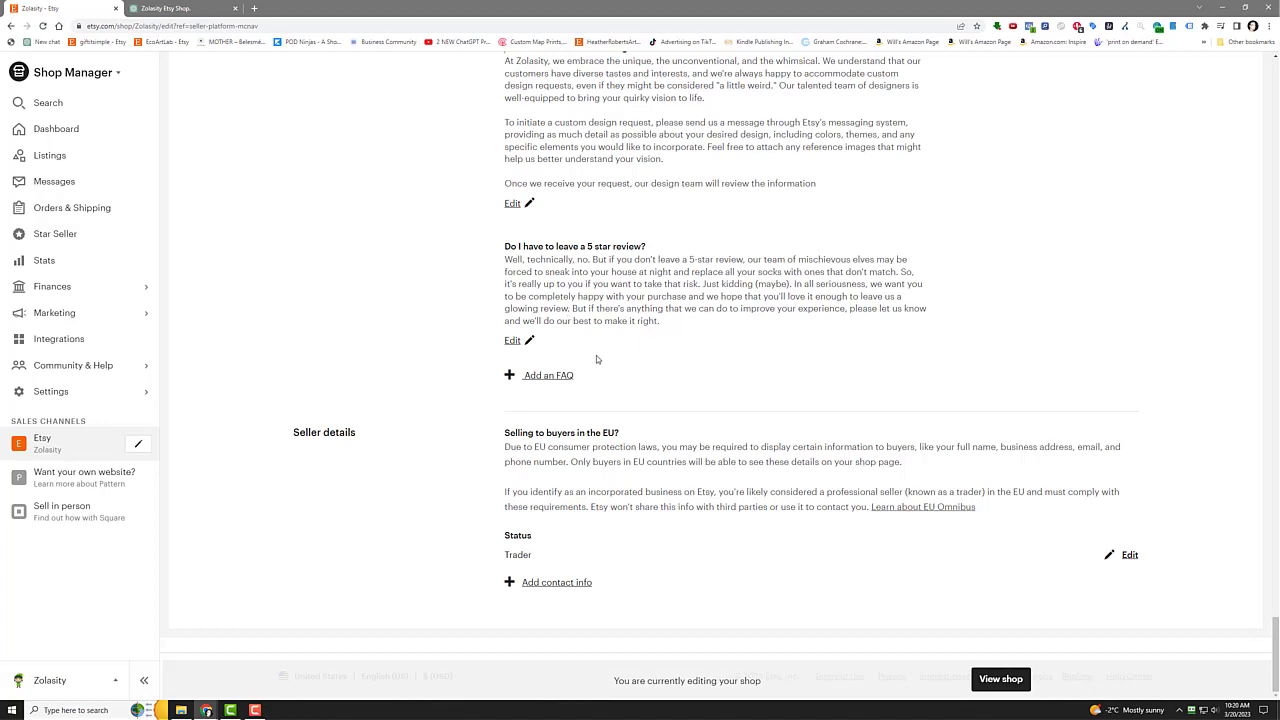
pyautogui.scroll(4, 290, 325)
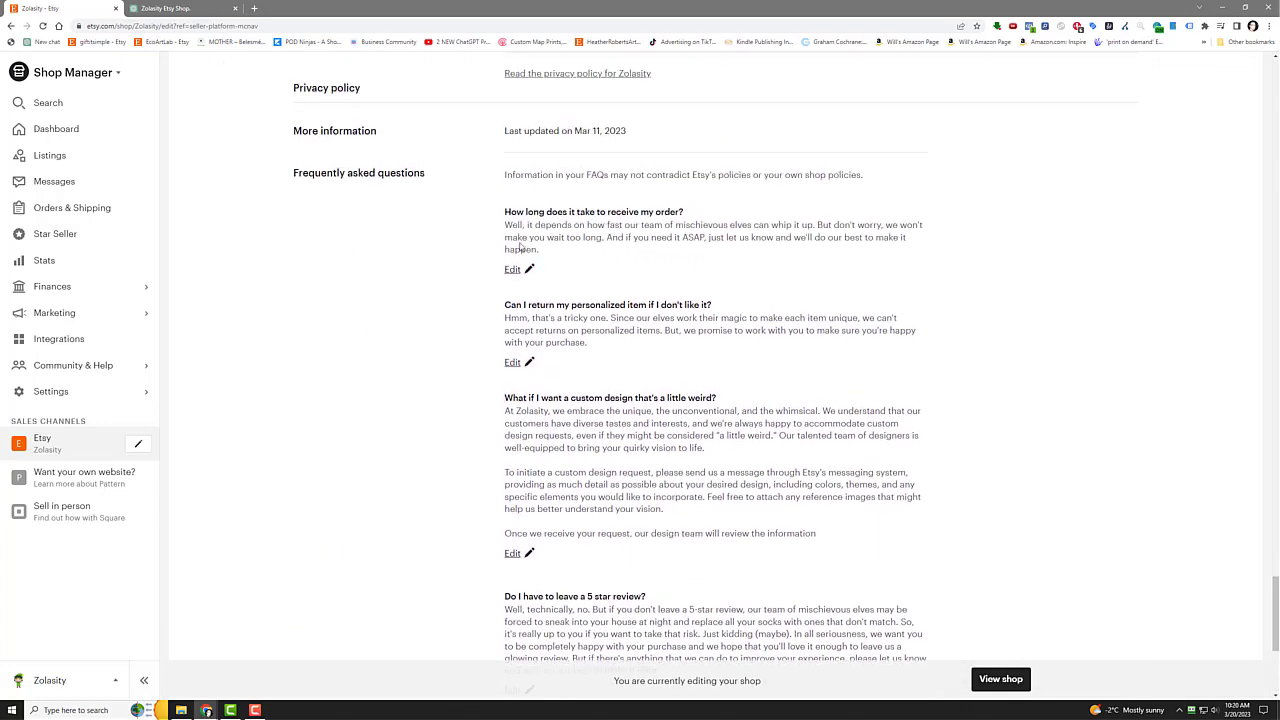
# Open etsy.com in a new browser tab and search the marketplace for "svg"
pyautogui.click(256, 8)
pyautogui.write('etsy.com')
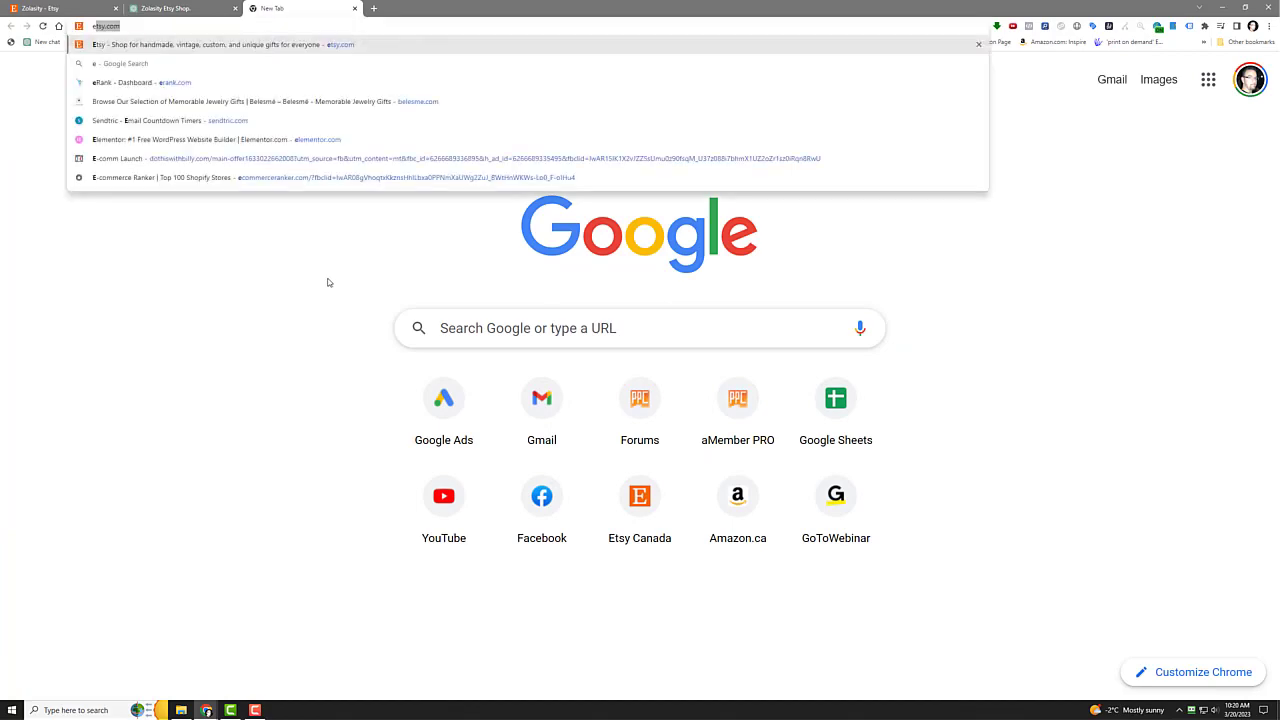
pyautogui.press('Return')
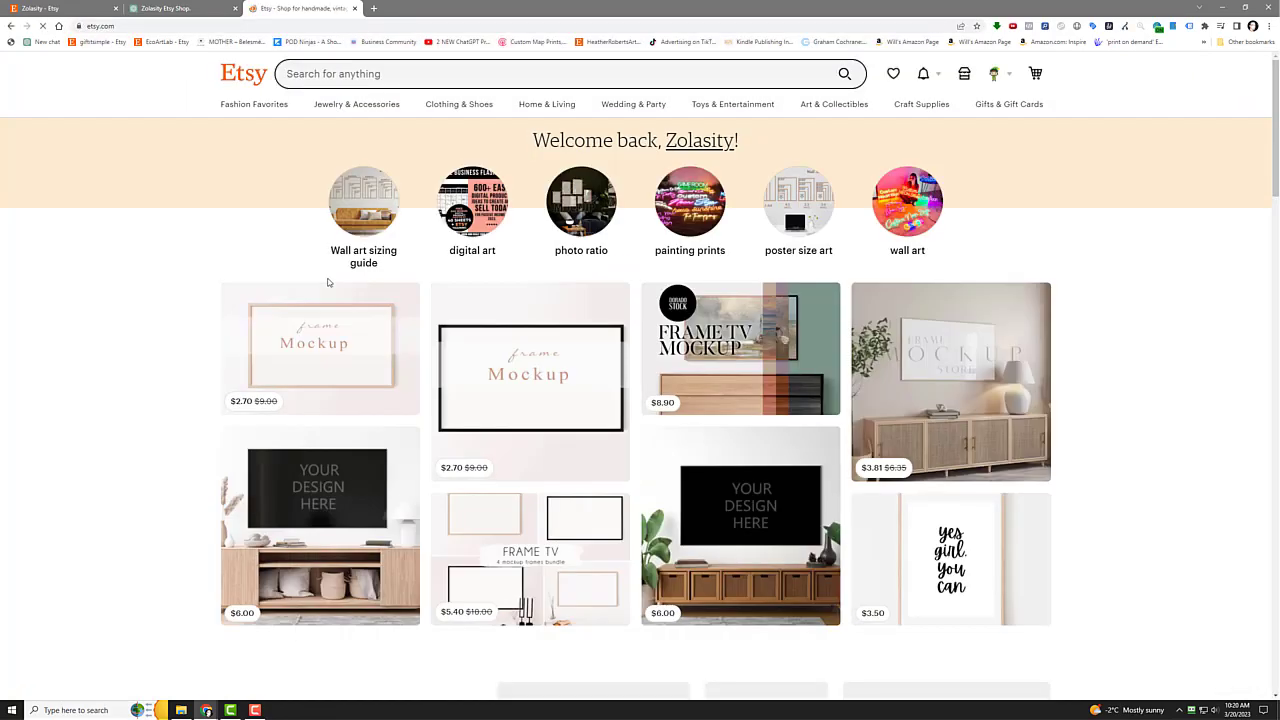
pyautogui.click(433, 69)
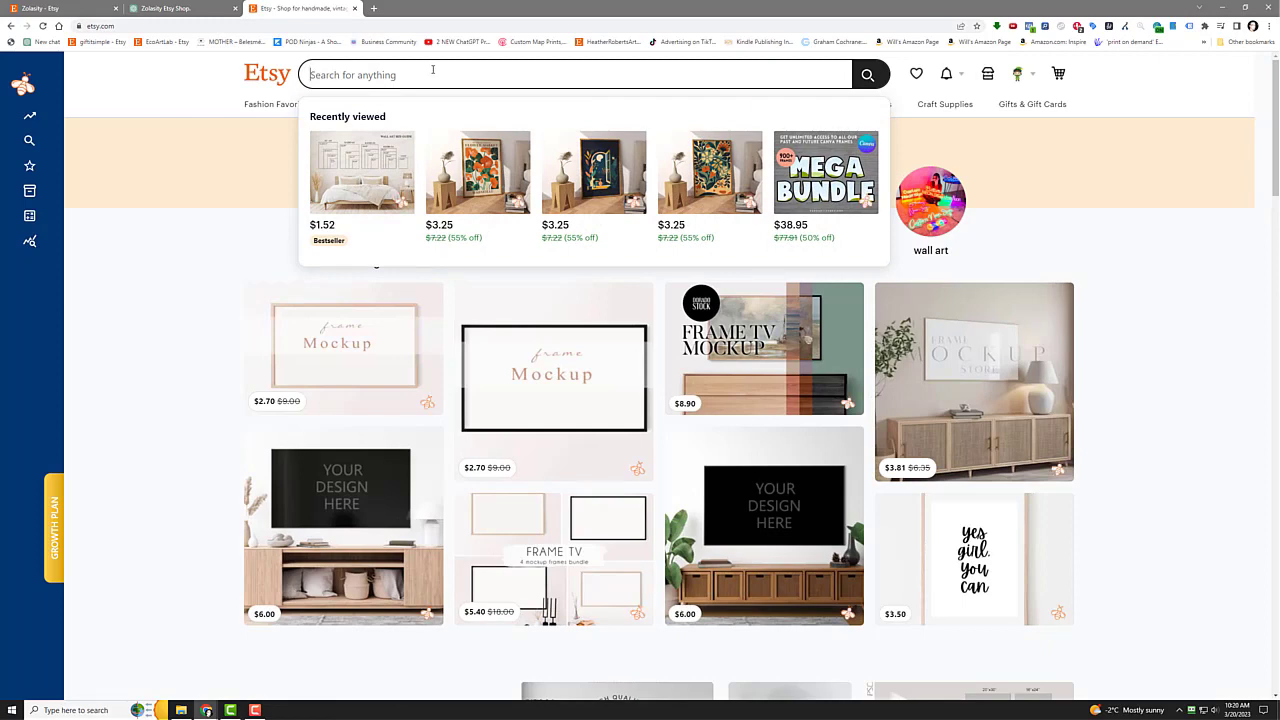
pyautogui.write('svg')
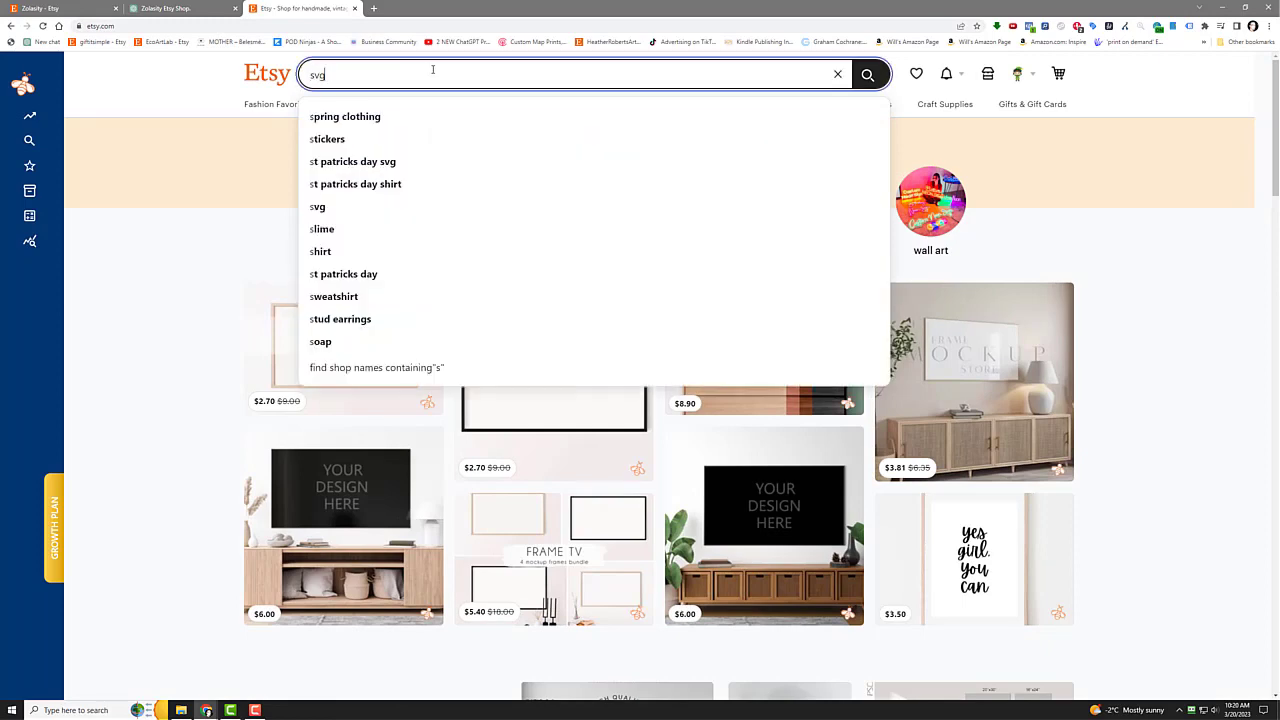
pyautogui.press('Return')
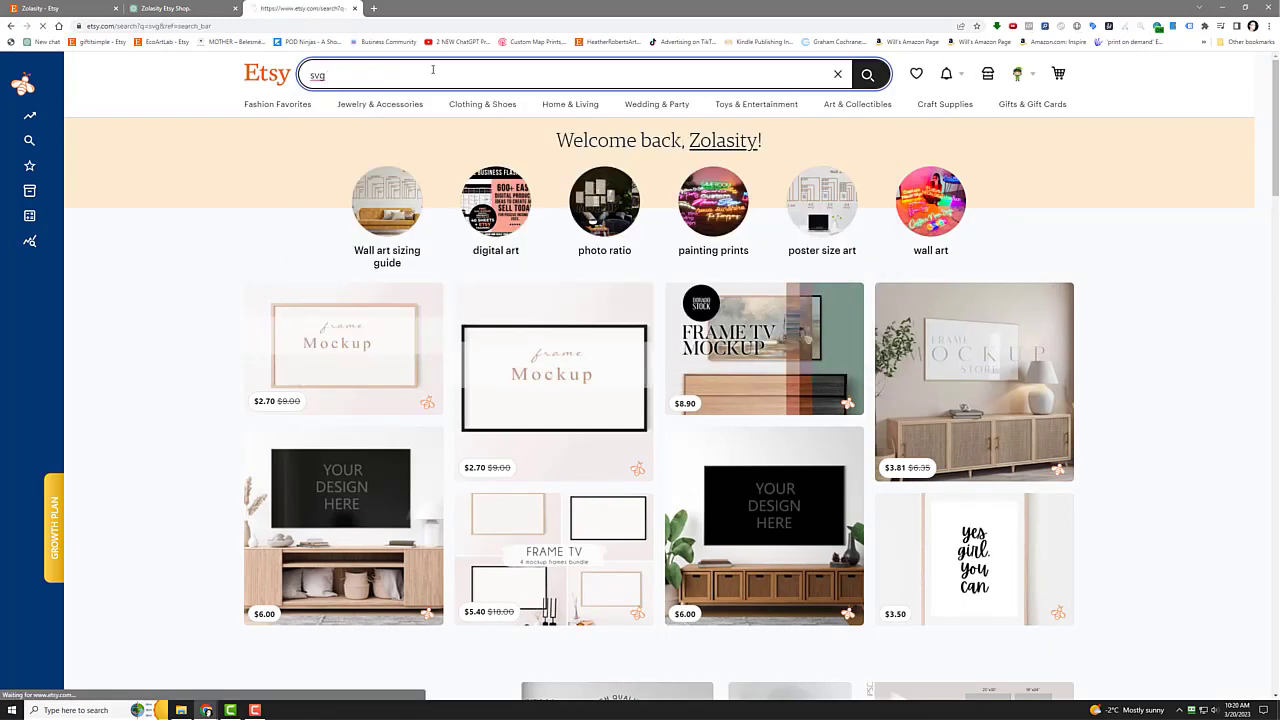
# View the 220+ Wildflower SVG Bundle listing from the search results and close it again
pyautogui.scroll(-5, 195, 346)
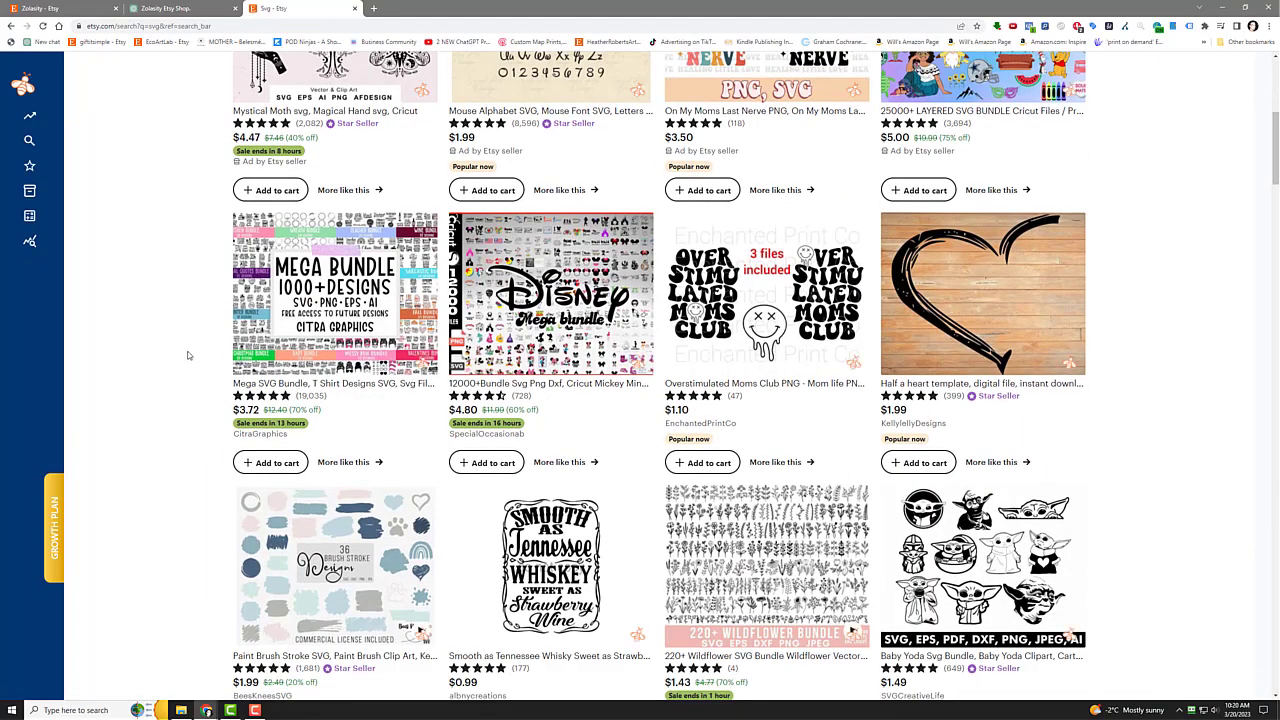
pyautogui.scroll(-1, 187, 355)
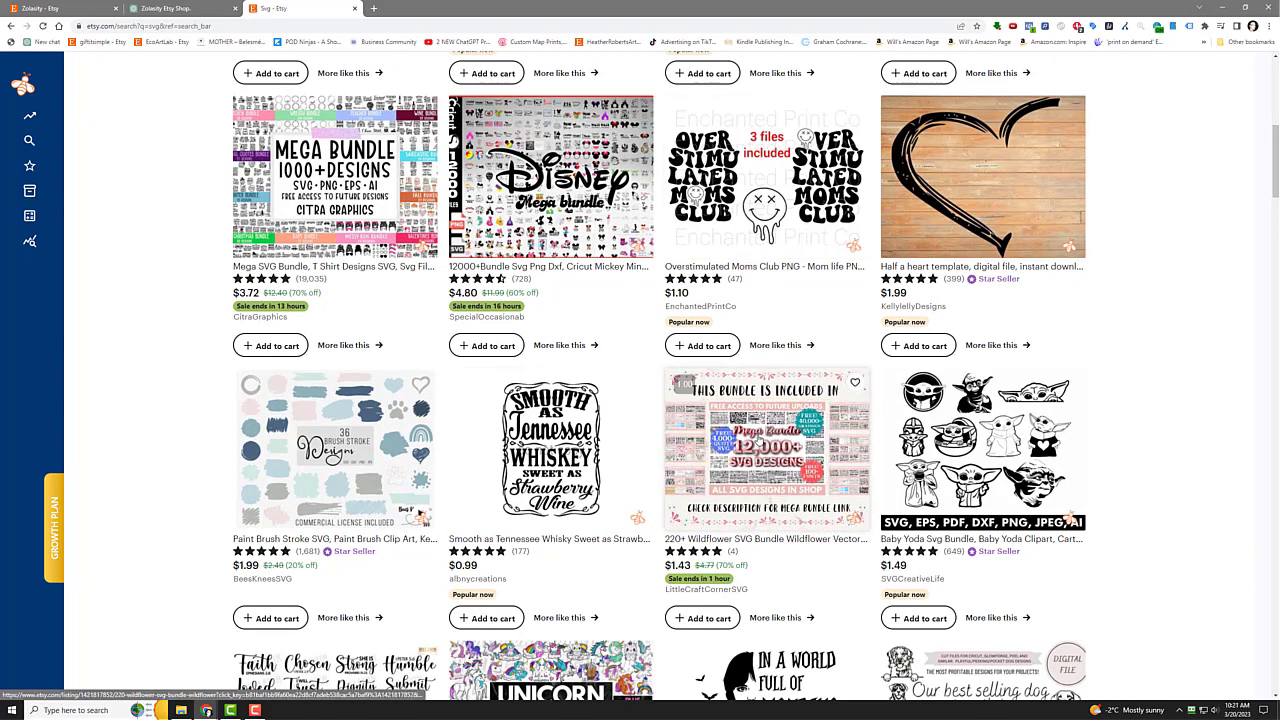
pyautogui.click(758, 440)
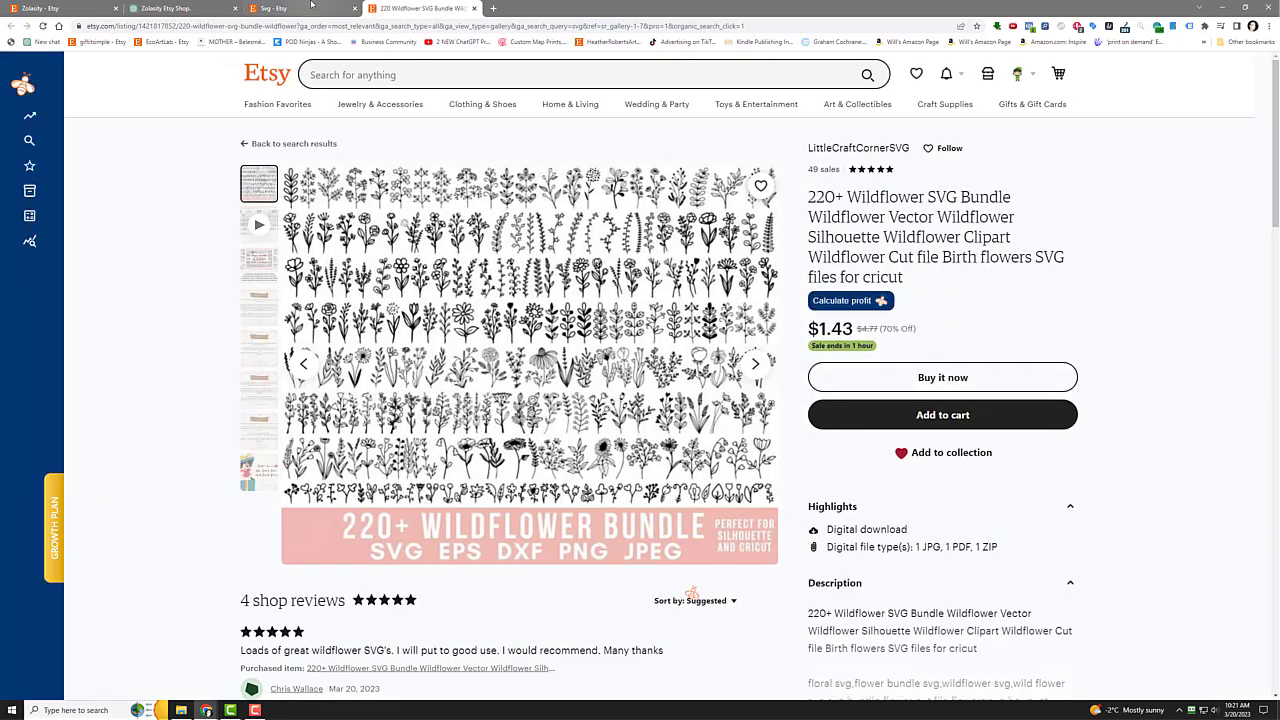
pyautogui.click(476, 8)
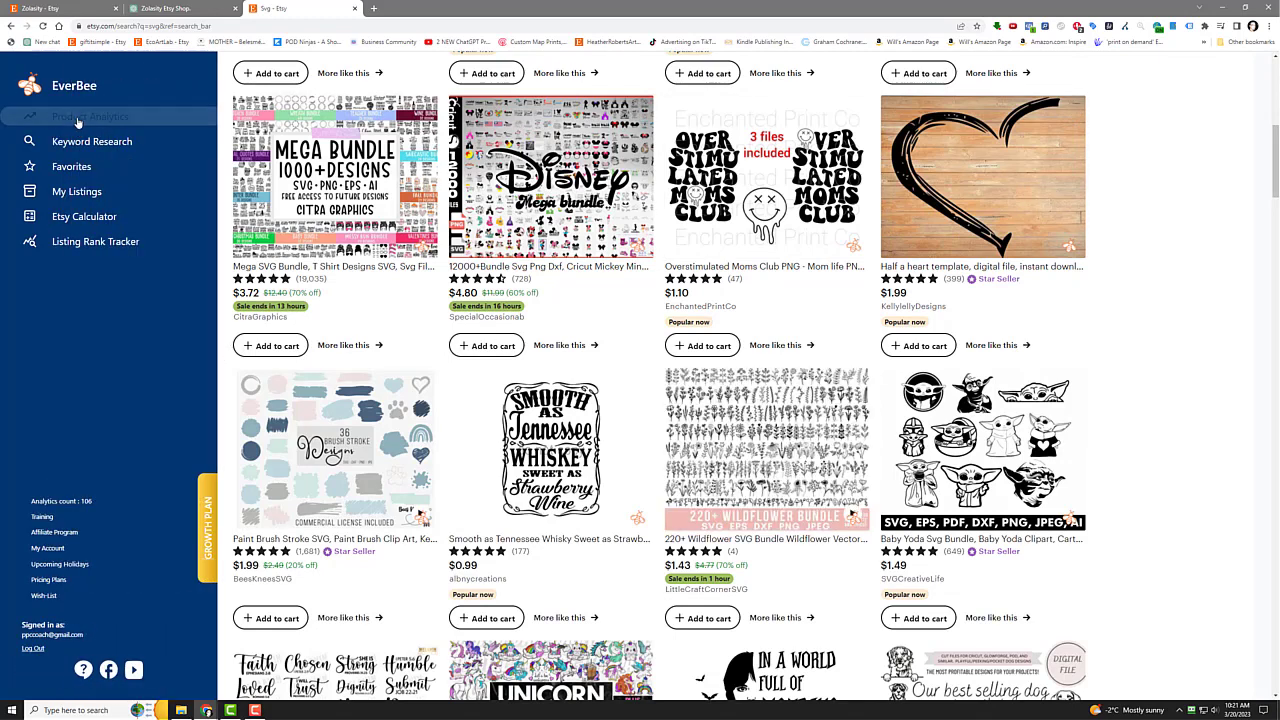
# Run EverBee's Product Analytics on the svg results and sort the listings by total sales, highest first
pyautogui.click(95, 118)
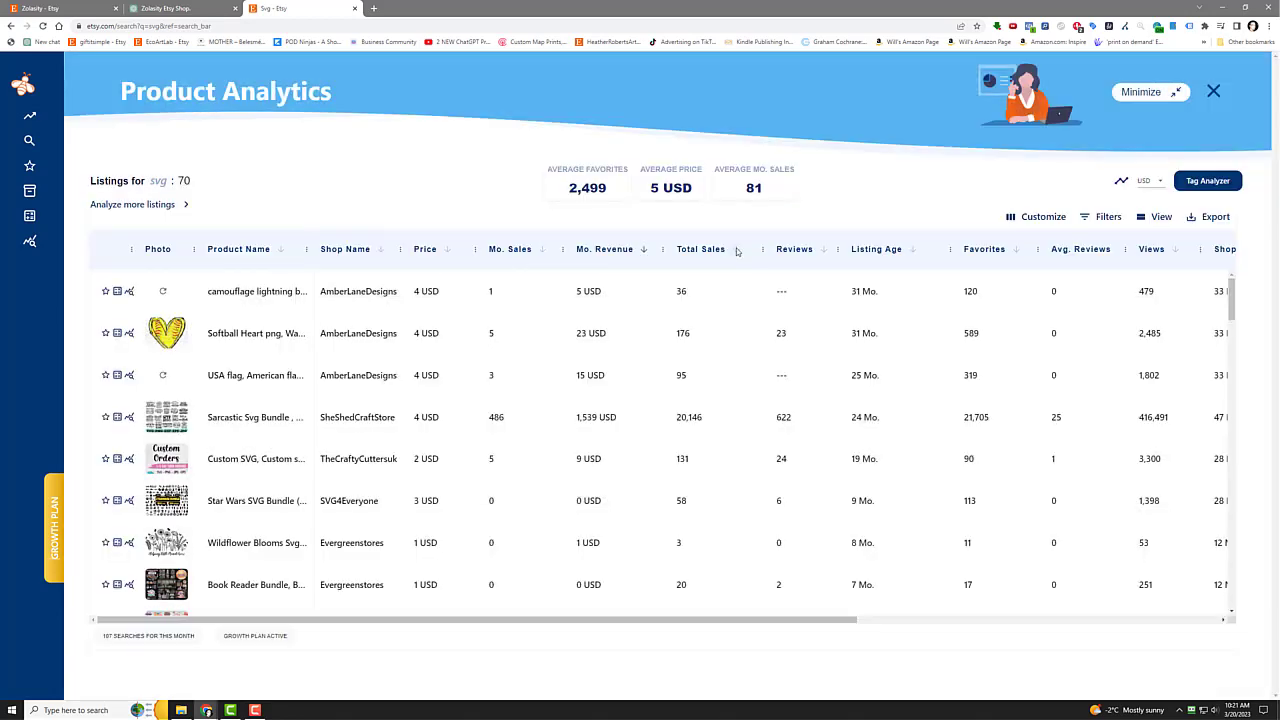
pyautogui.click(736, 250)
pyautogui.click(736, 250)
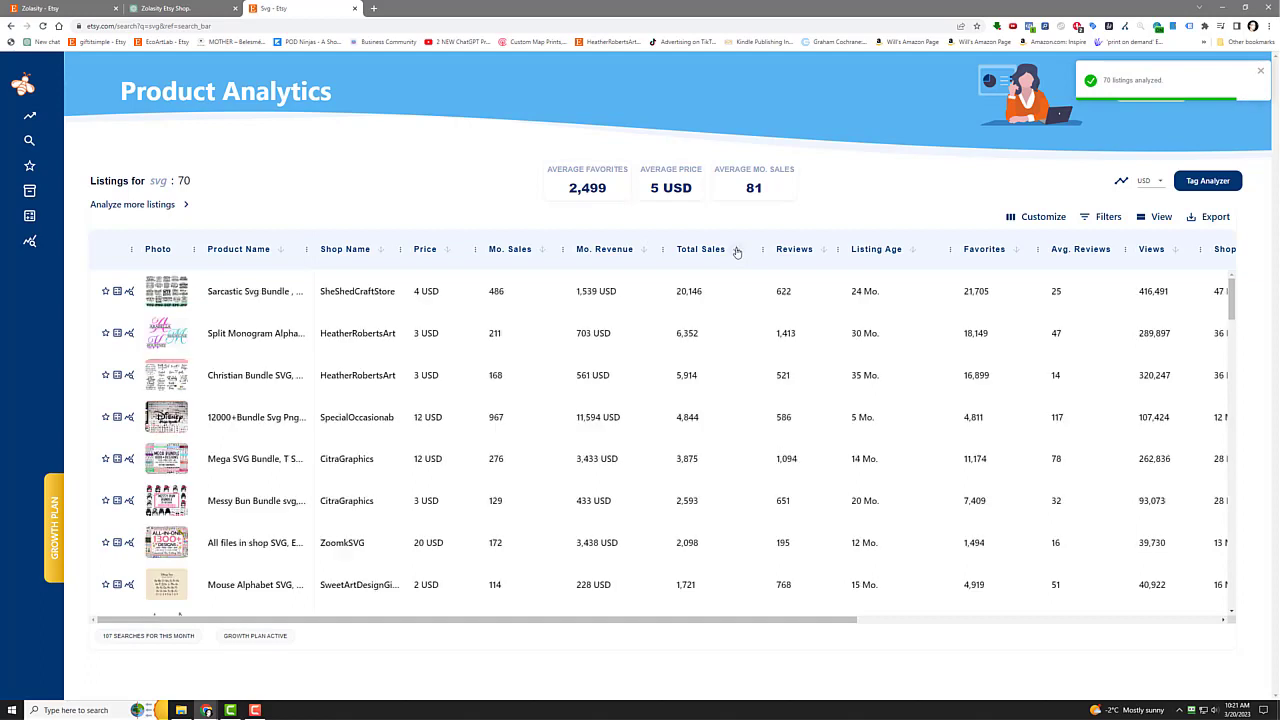
# Open the SheShedCraftStore shop from the analytics listings and look over its banner, featured items and product listings
pyautogui.click(343, 293)
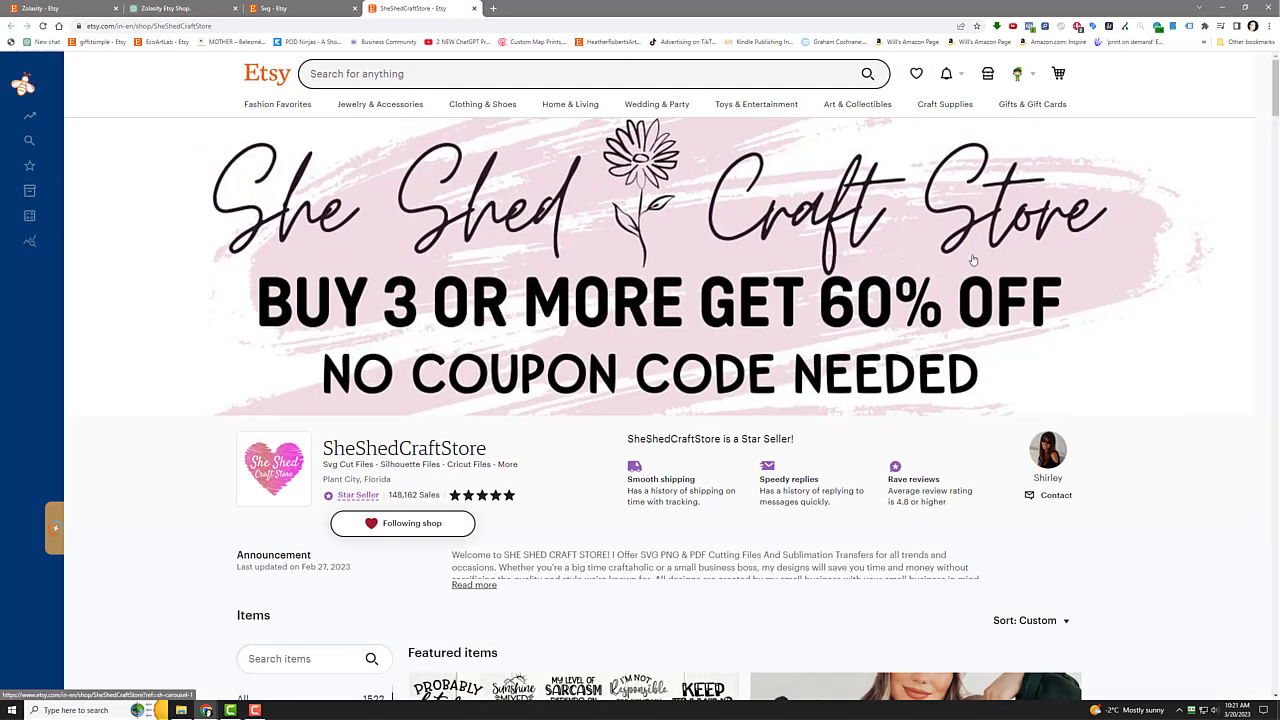
pyautogui.scroll(-5, 860, 255)
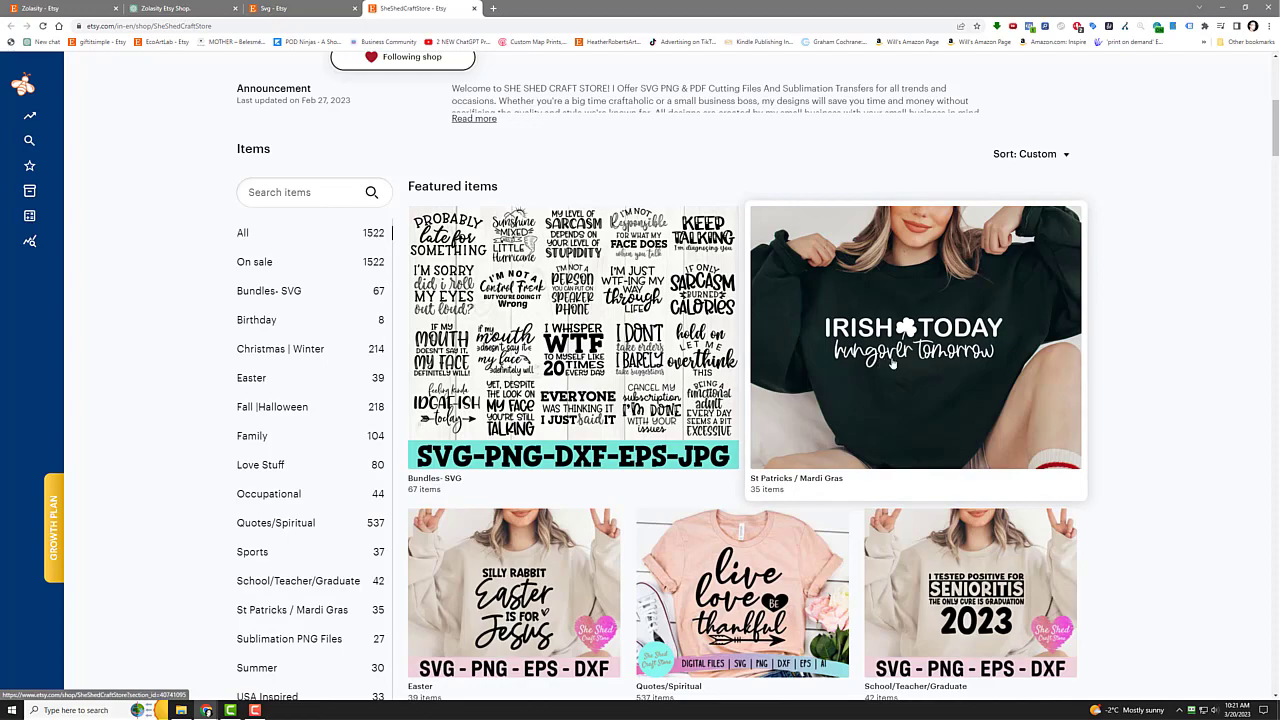
pyautogui.scroll(-5, 900, 364)
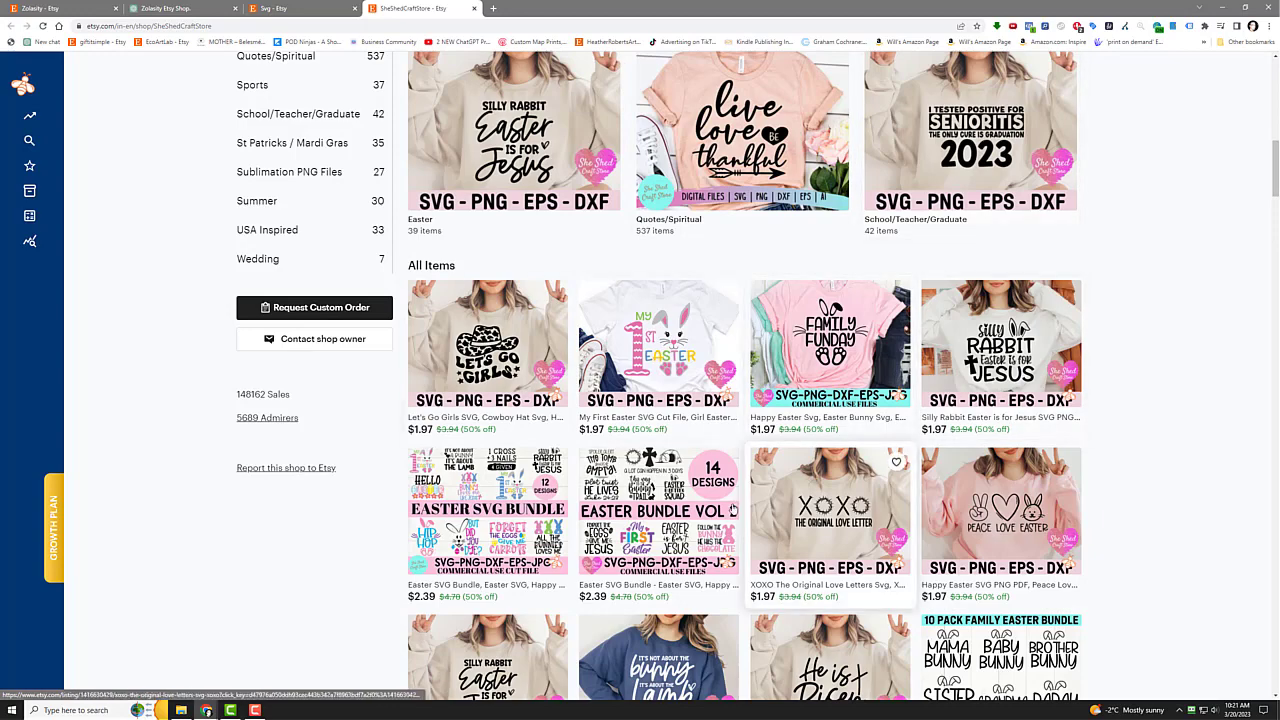
pyautogui.scroll(5, 1155, 331)
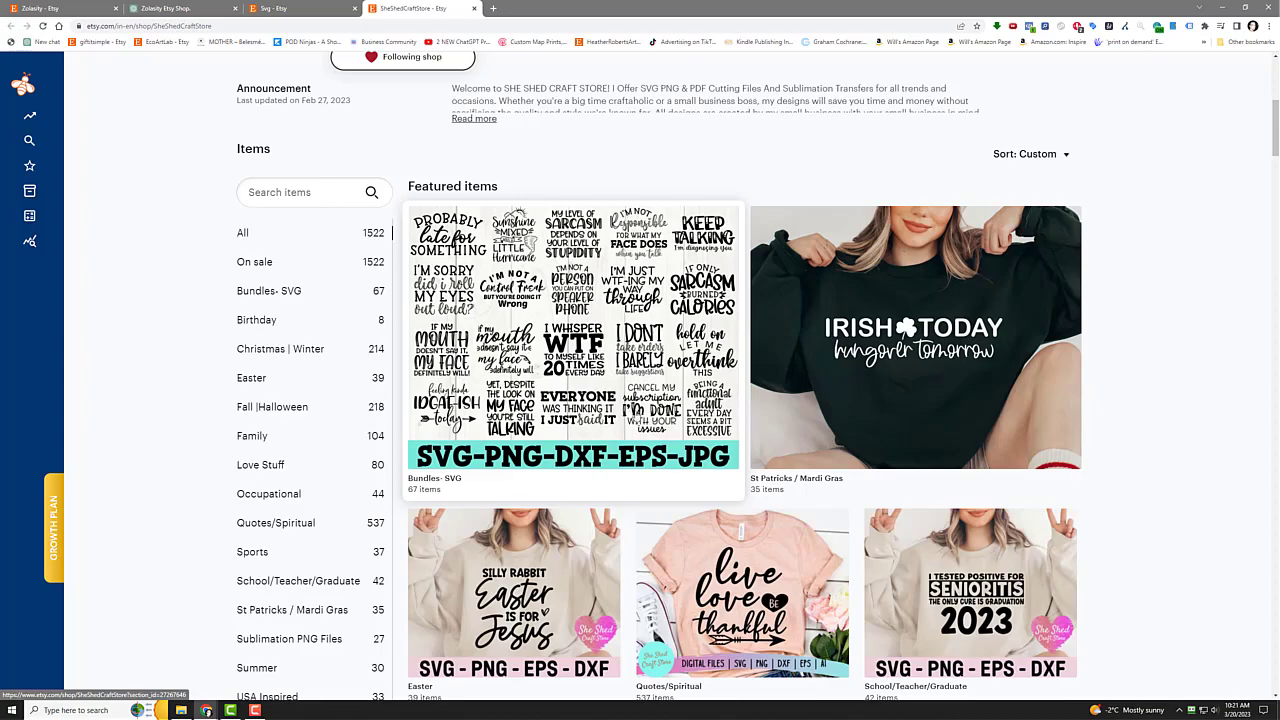
pyautogui.scroll(5, 638, 417)
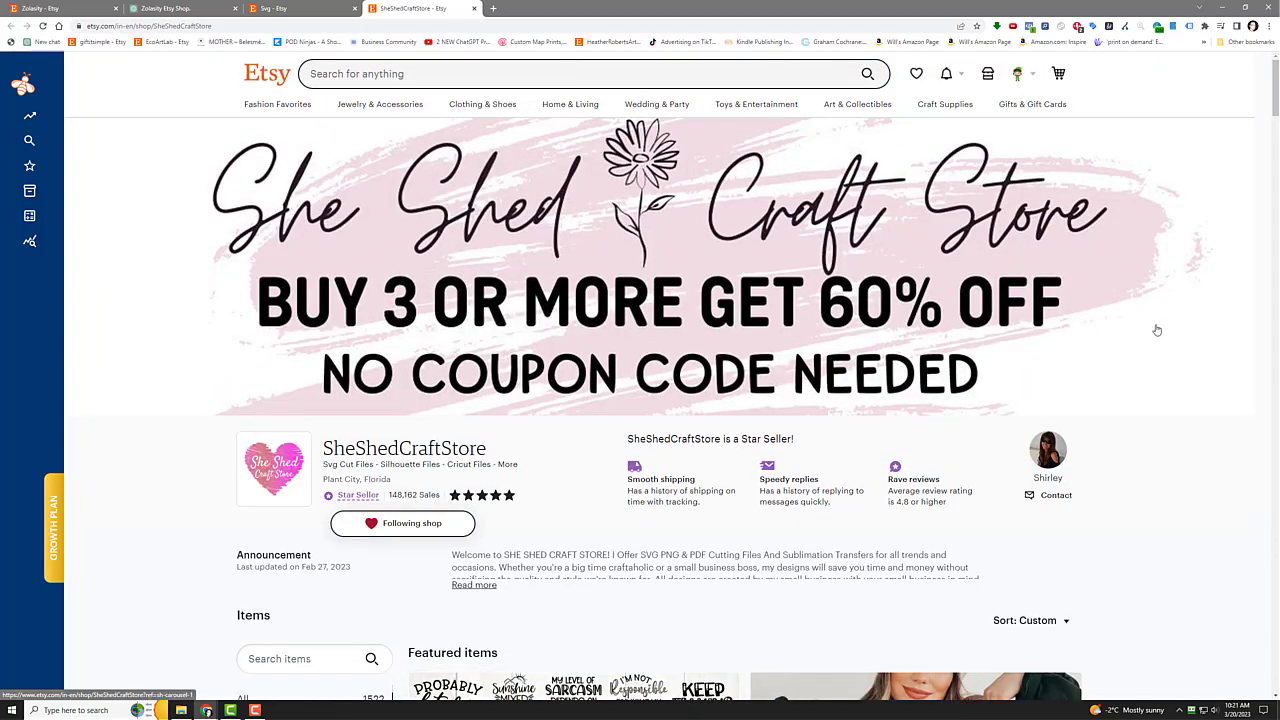
# Examine SheShedCraftStore's About section with its photos and story, the shop members and the shop policies
pyautogui.scroll(-20, 1157, 330)
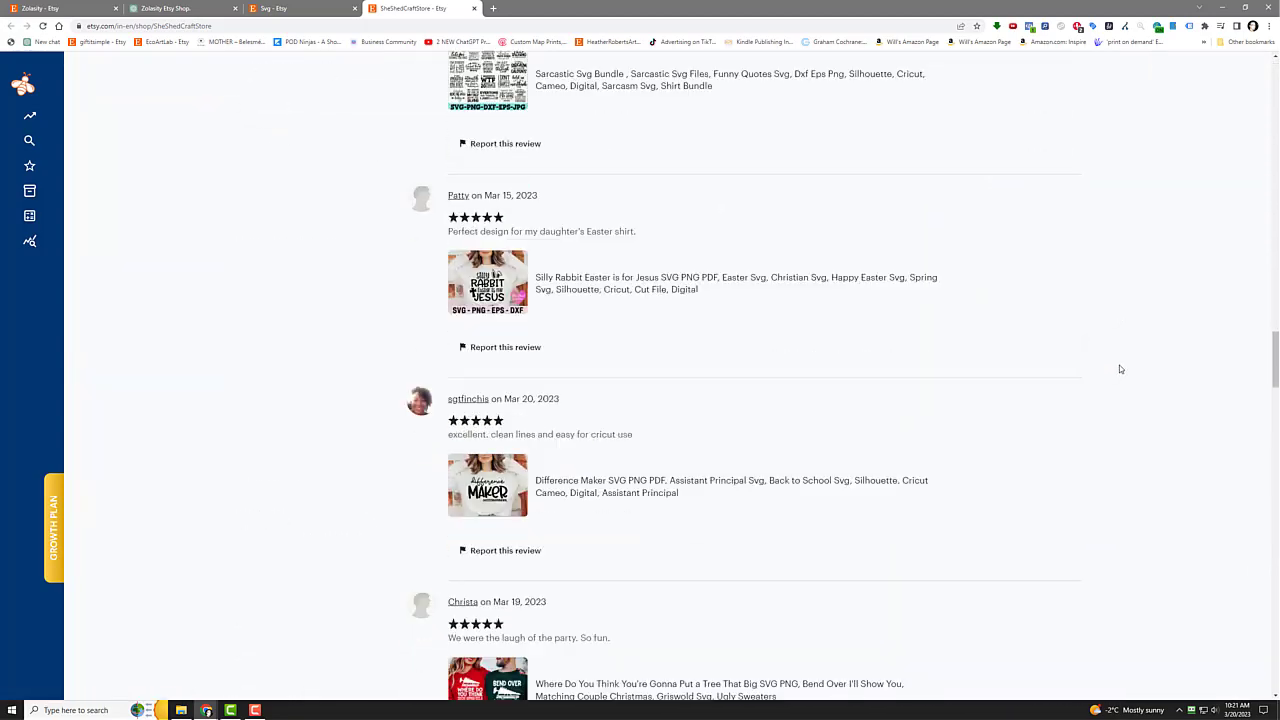
pyautogui.scroll(-15, 1120, 369)
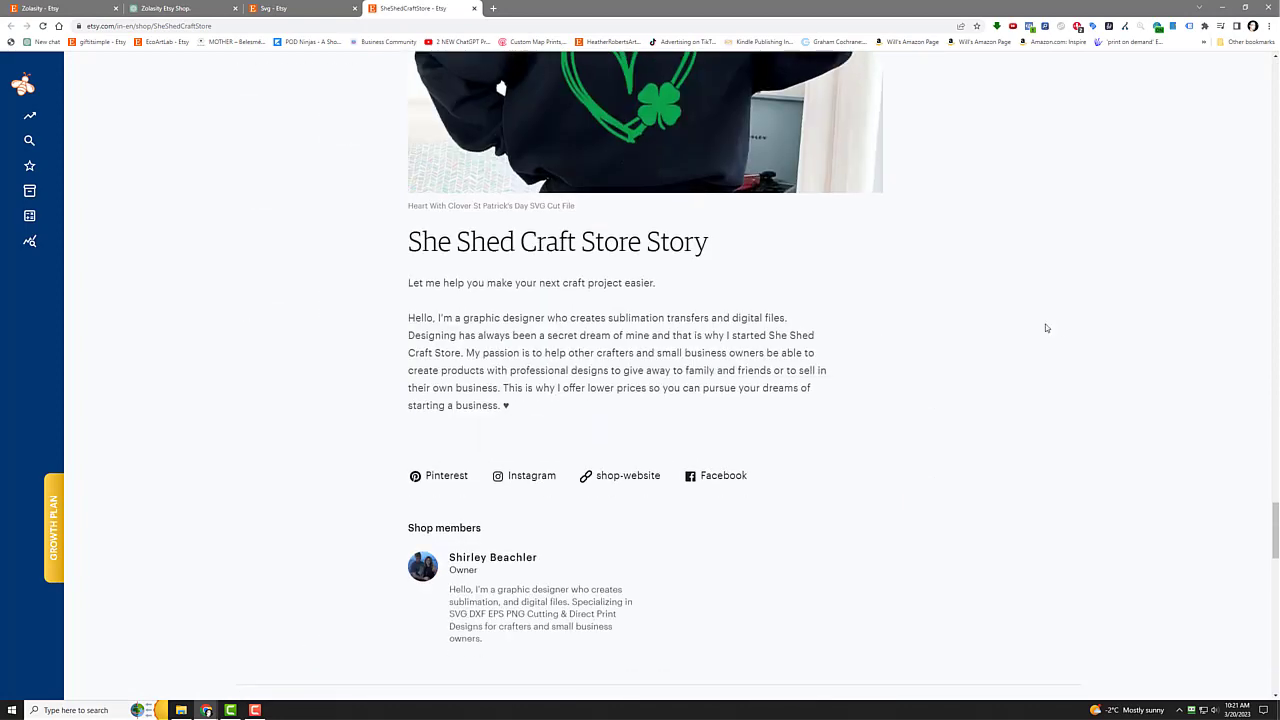
pyautogui.scroll(2, 1046, 328)
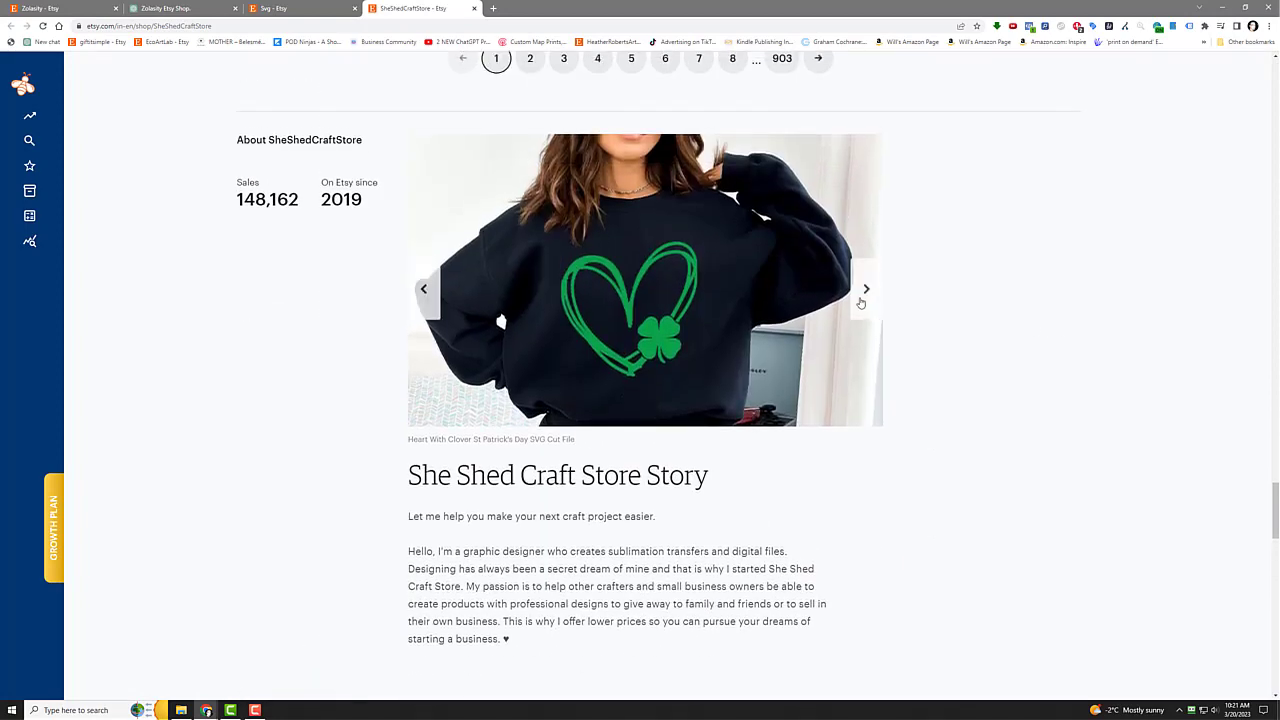
pyautogui.click(864, 290)
pyautogui.click(864, 290)
pyautogui.scroll(-1, 622, 418)
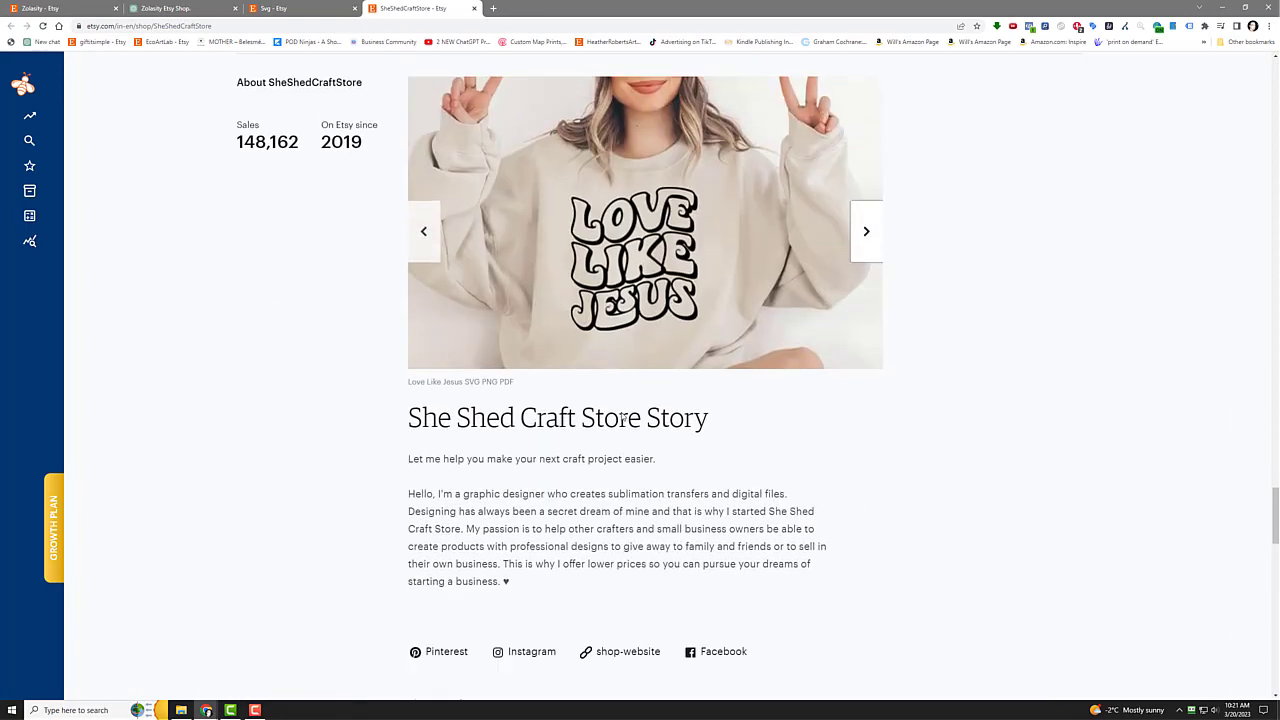
pyautogui.scroll(-1, 622, 418)
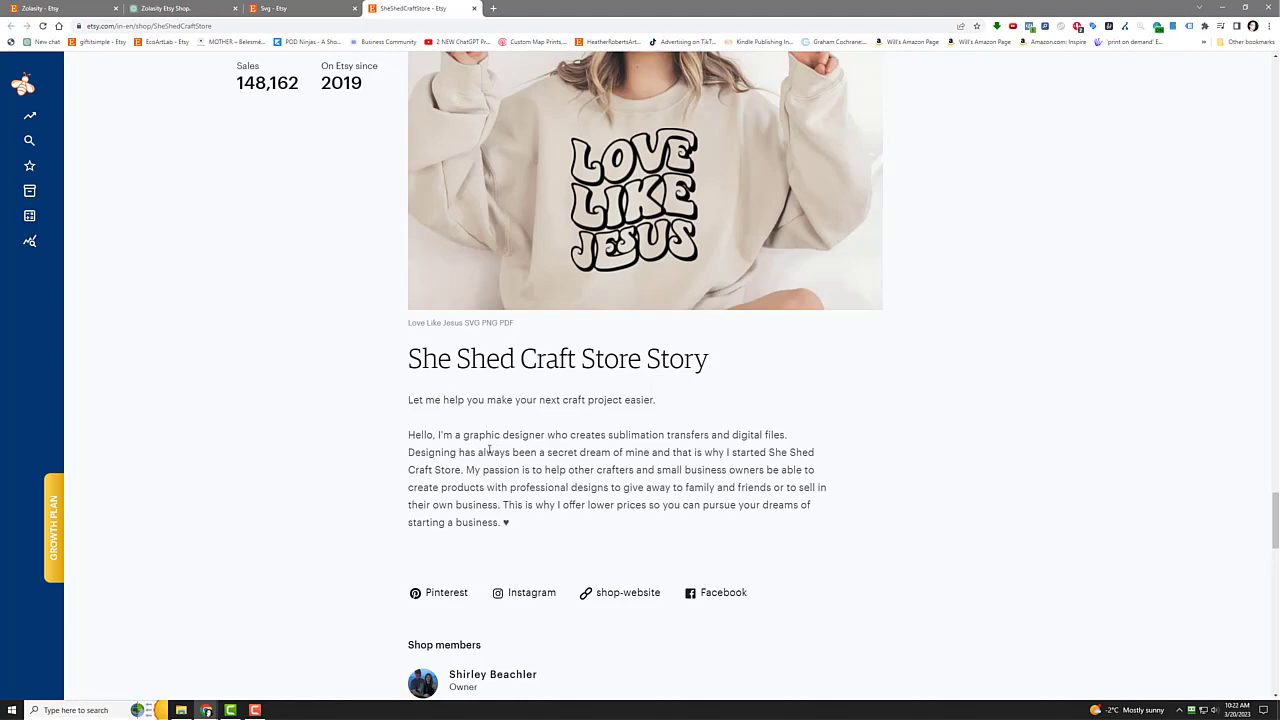
pyautogui.scroll(-2, 489, 450)
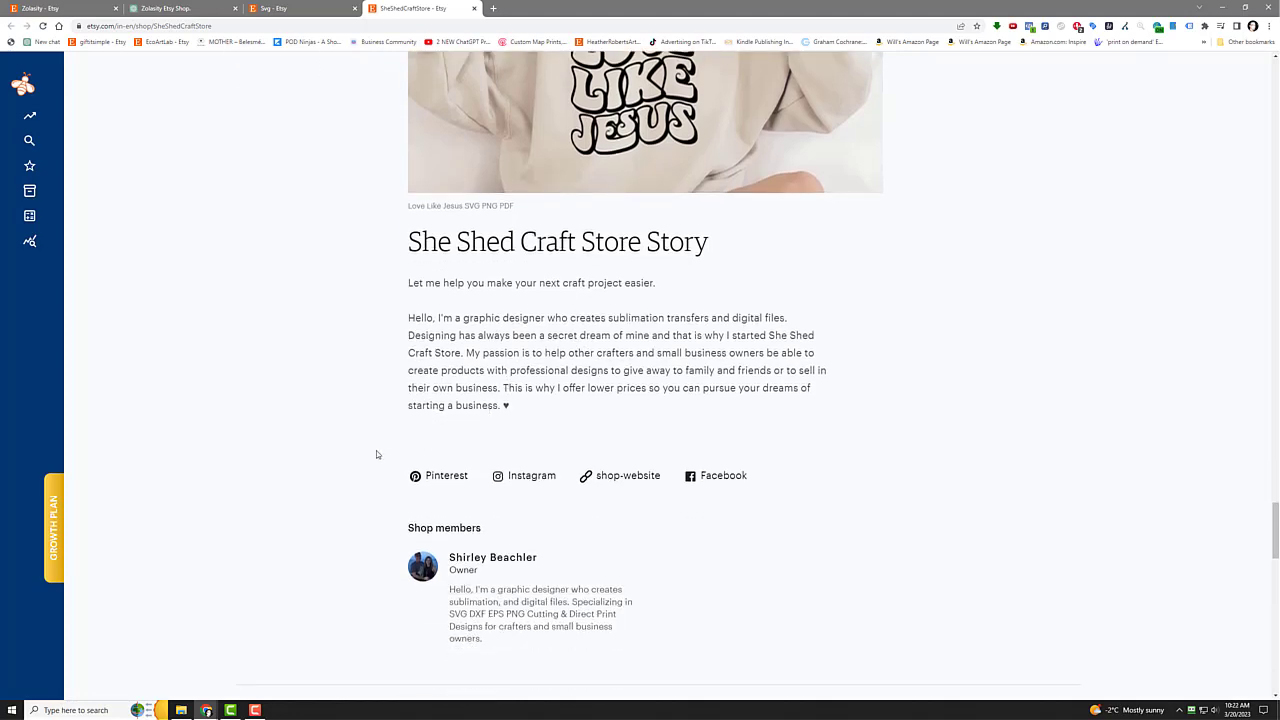
pyautogui.scroll(-4, 376, 454)
pyautogui.scroll(-4, 396, 403)
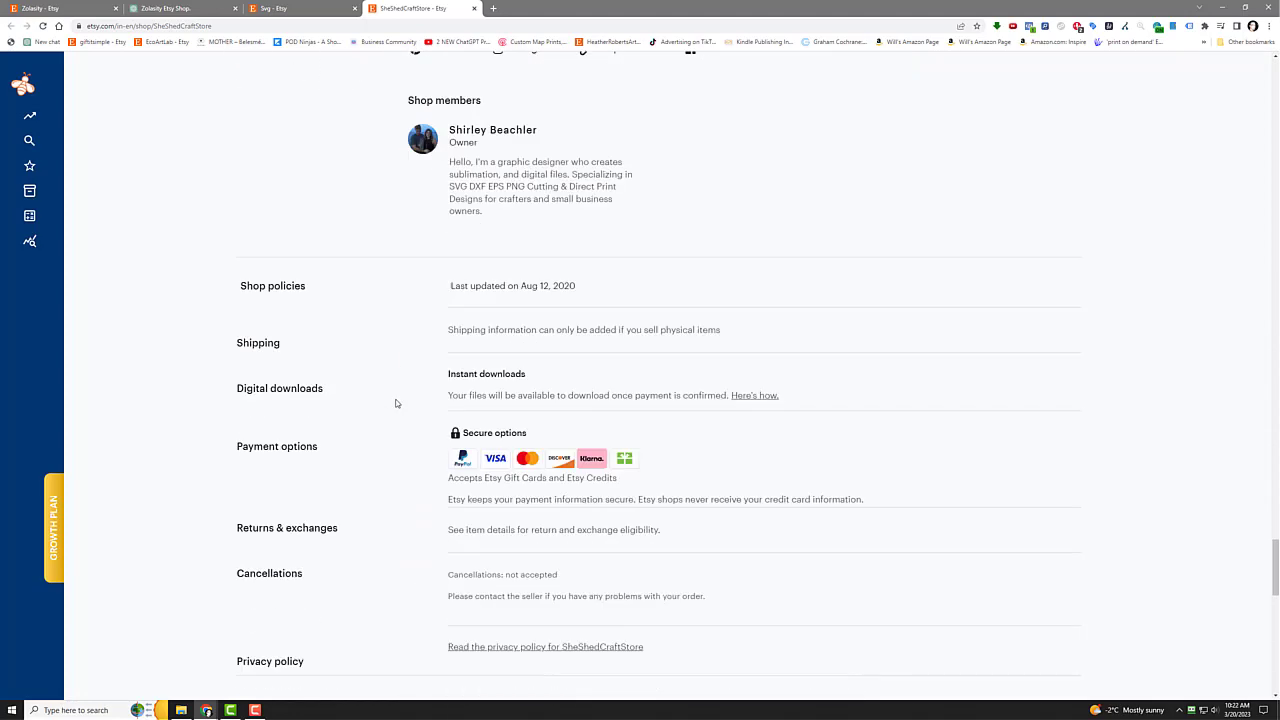
# Read through SheShedCraftStore's frequently asked questions and copy the question "What Can I Do With These Files?"
pyautogui.scroll(-8, 391, 402)
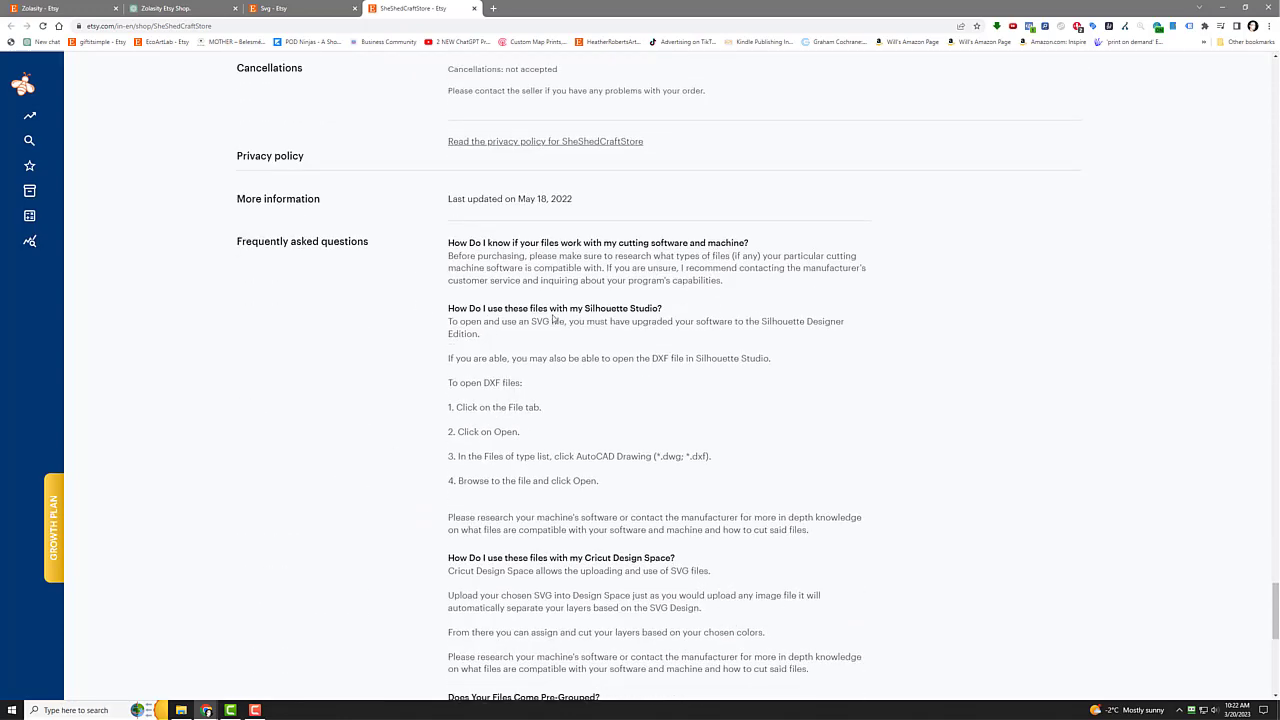
pyautogui.scroll(-4, 591, 375)
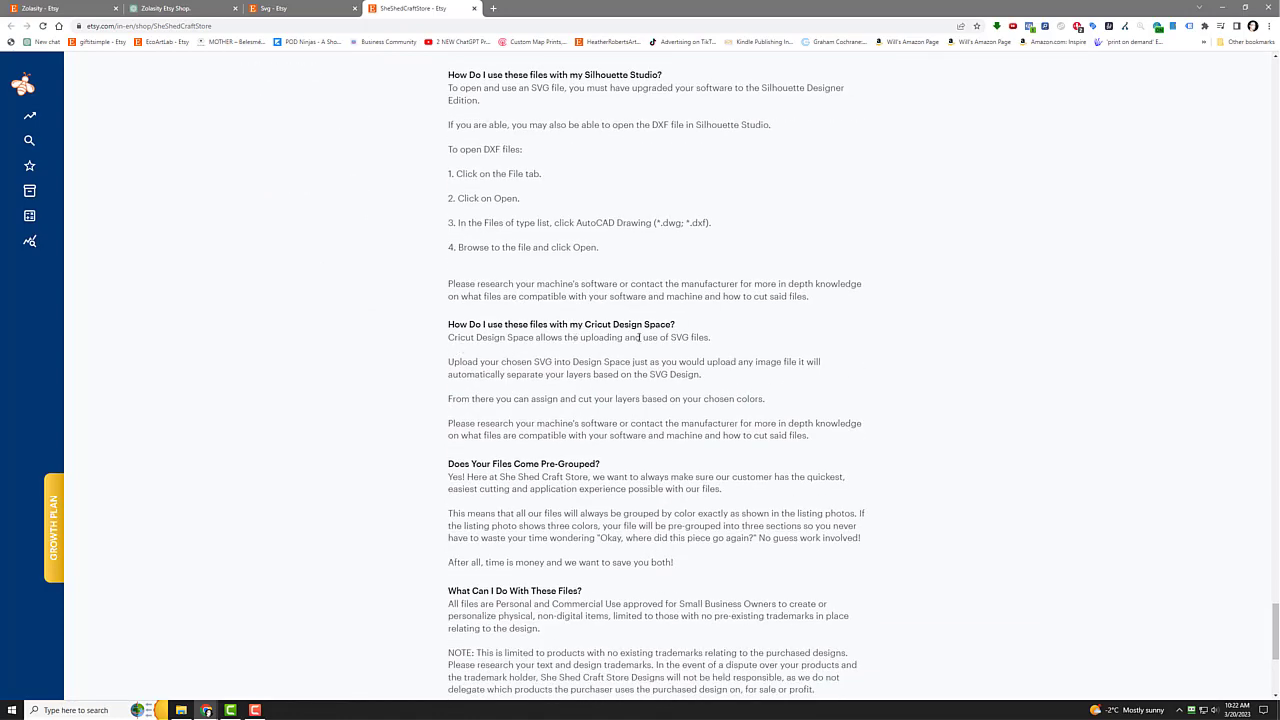
pyautogui.scroll(-4, 639, 339)
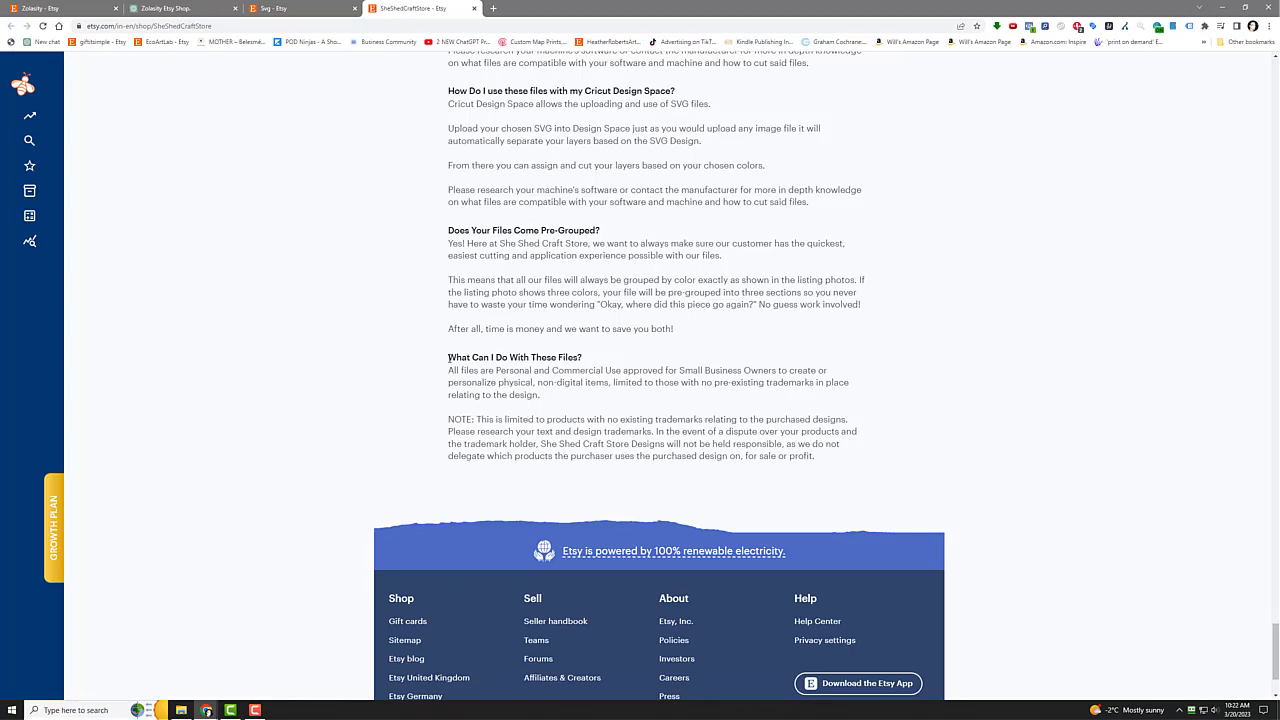
pyautogui.moveTo(448, 357); pyautogui.dragTo(586, 362)
pyautogui.rightClick(556, 358)
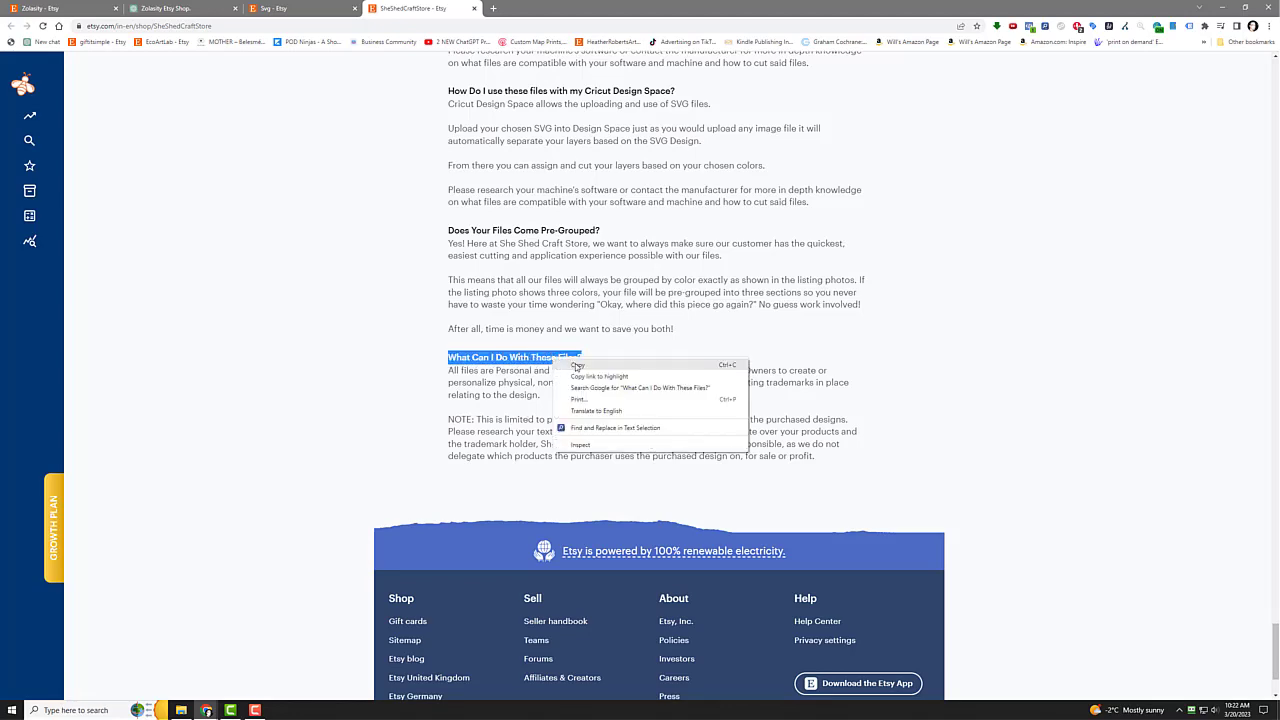
pyautogui.click(600, 370)
# Switch to ChatGPT and ask it to write an answer to "What Can I Do With These Files?" for my etsy shop
pyautogui.click(200, 8)
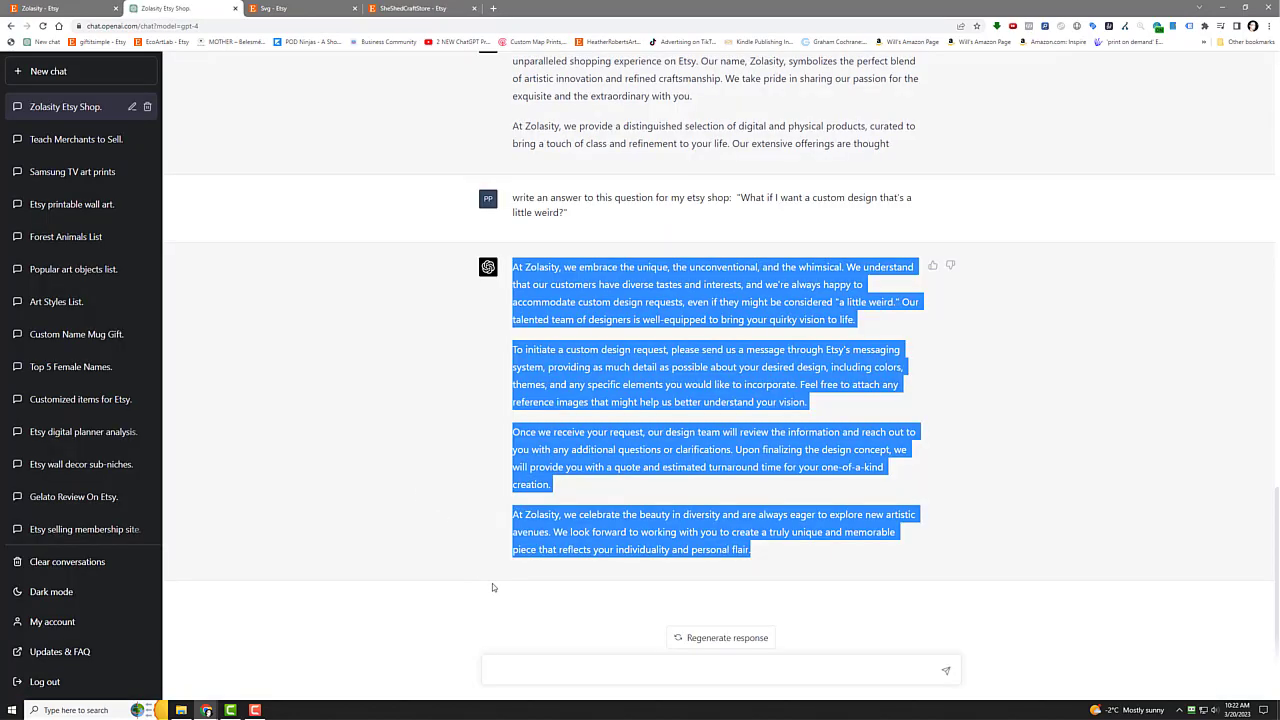
pyautogui.click(514, 665)
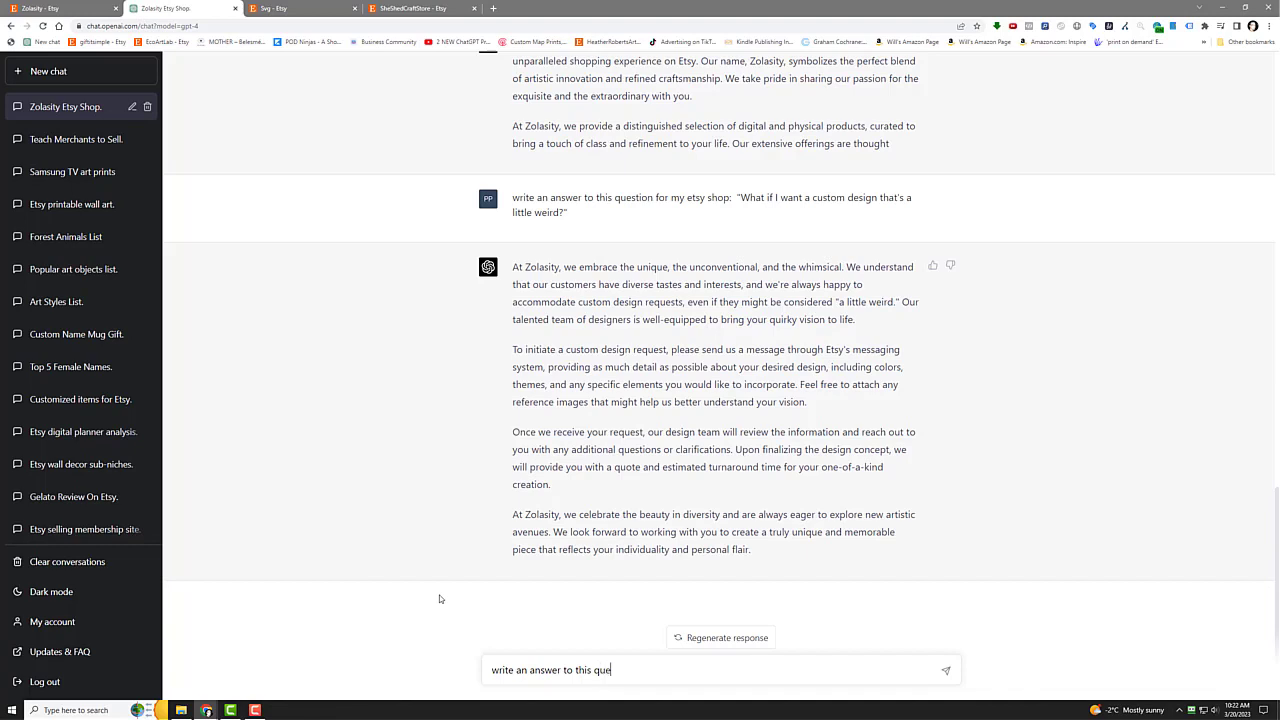
pyautogui.write('y shop: "')
pyautogui.hotkey('ctrl', 'v')
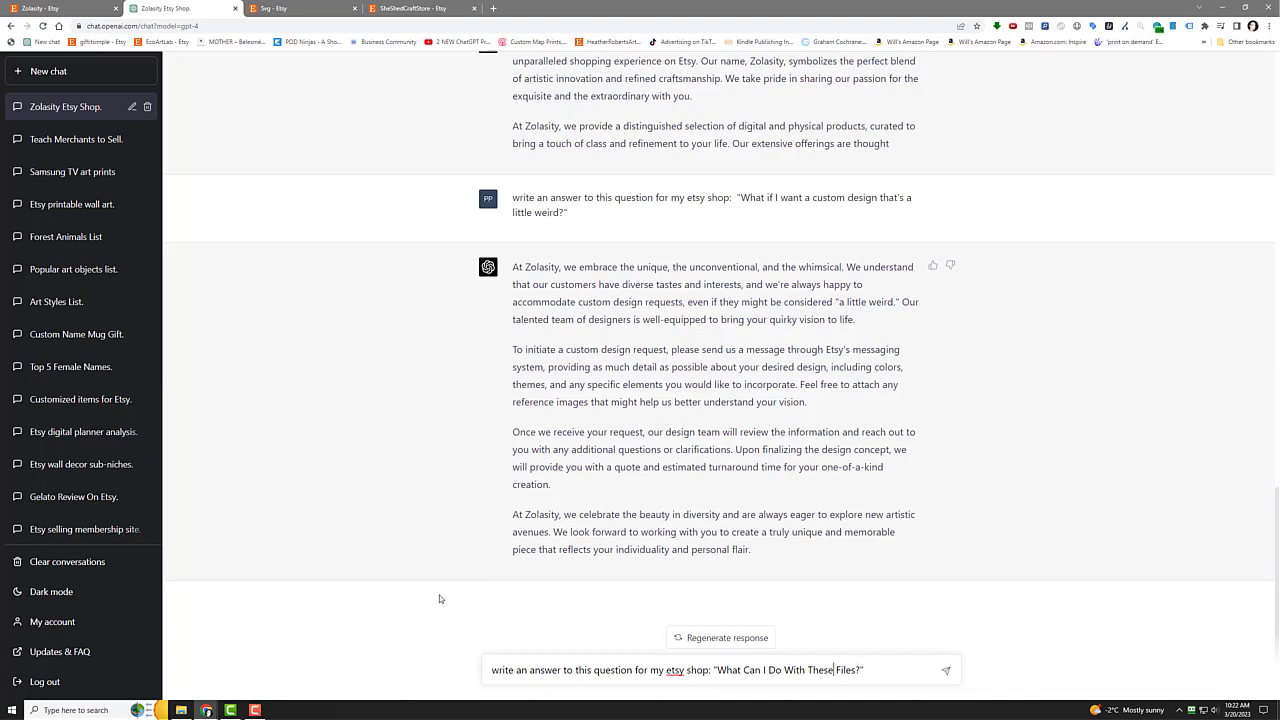
pyautogui.press('Return')
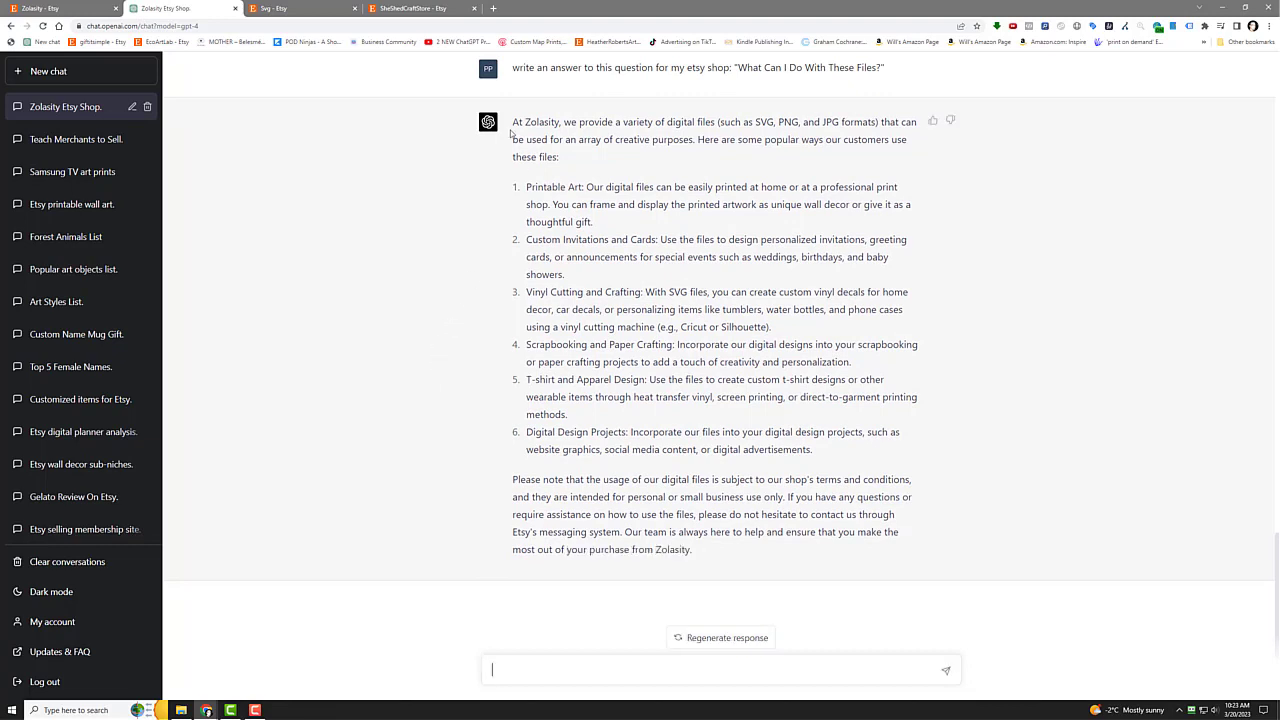
# Copy ChatGPT's full answer about using the digital files
pyautogui.moveTo(515, 121); pyautogui.dragTo(733, 558)
pyautogui.rightClick(745, 517)
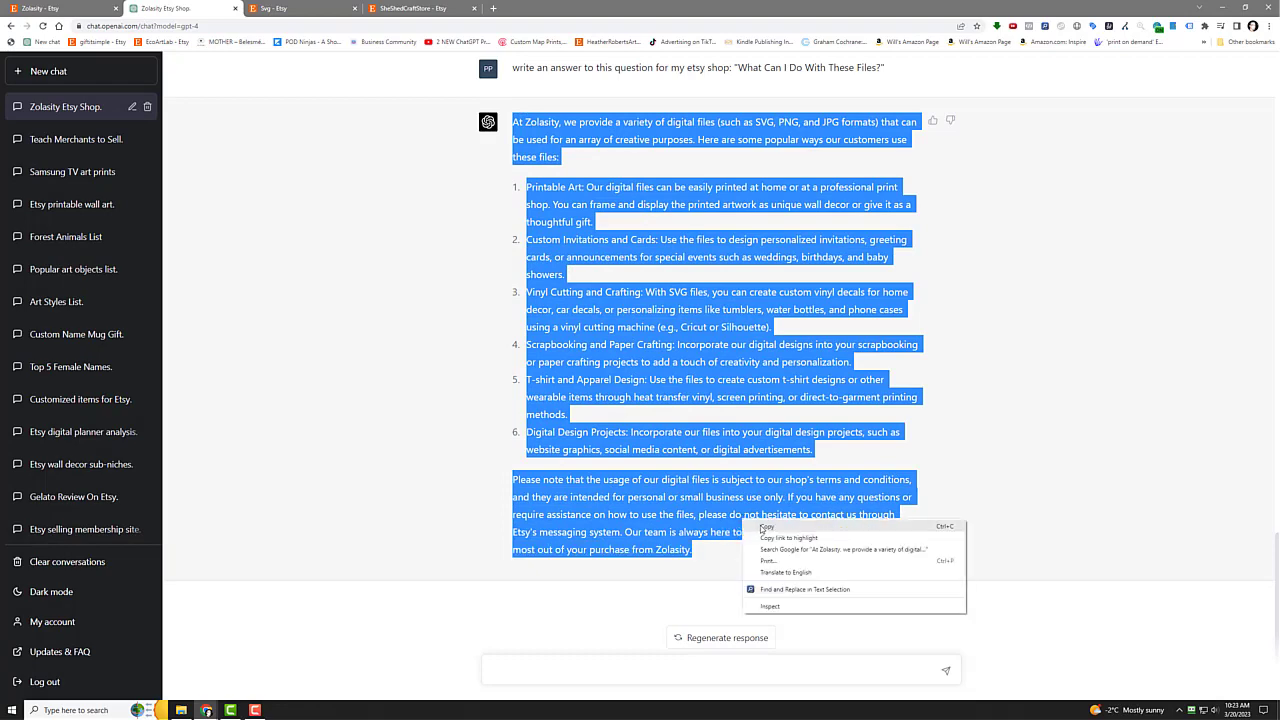
pyautogui.click(763, 530)
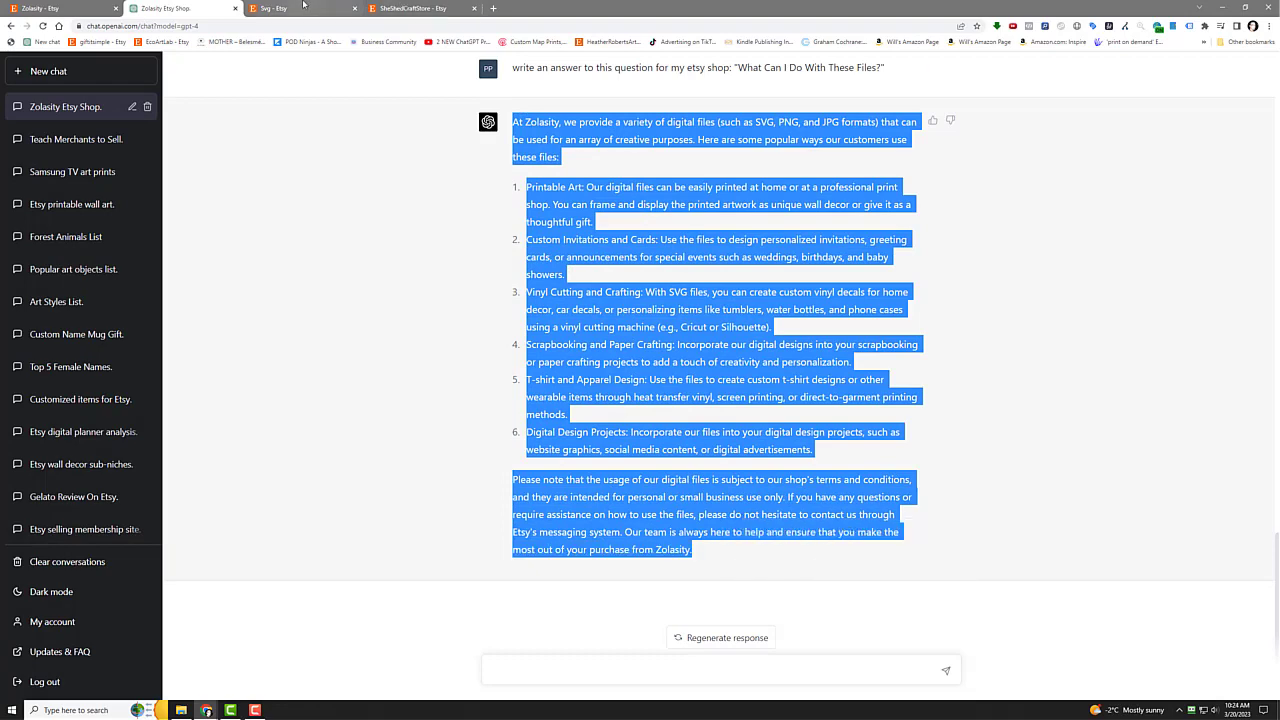
# Switch to the Zolasity shop editor and add a new FAQ with the question type Custom
pyautogui.click(104, 7)
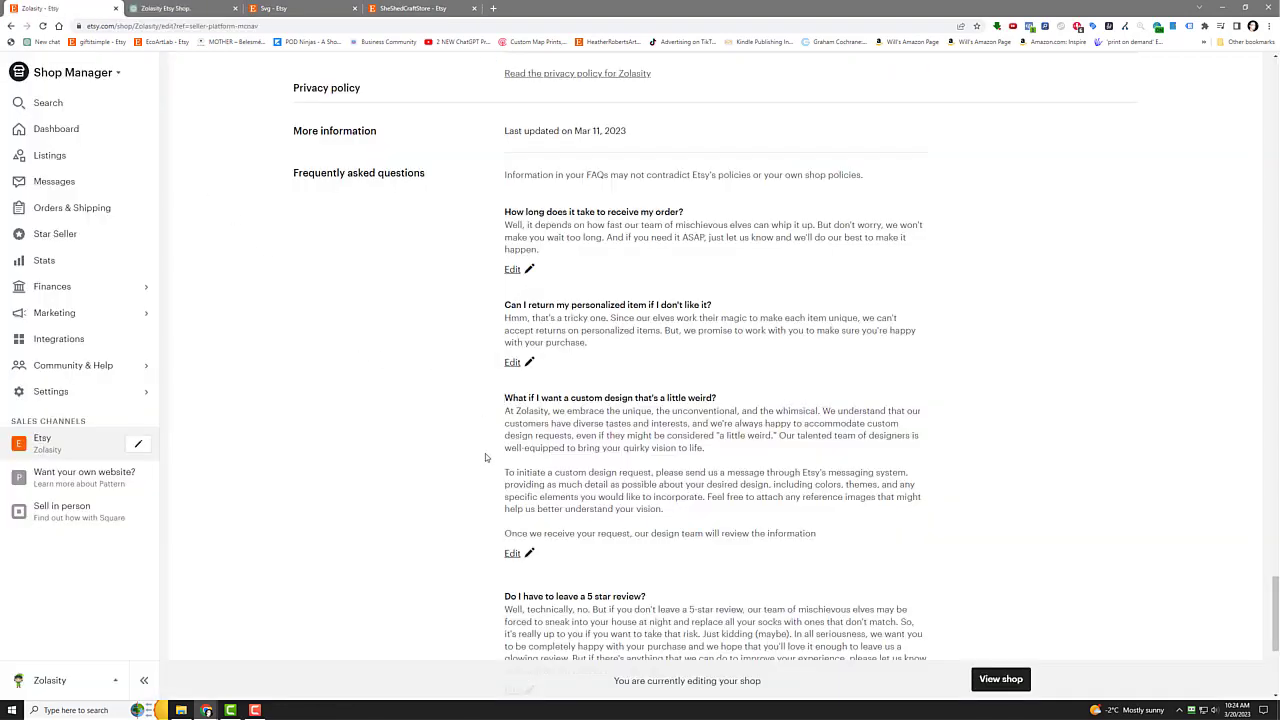
pyautogui.scroll(-2, 476, 252)
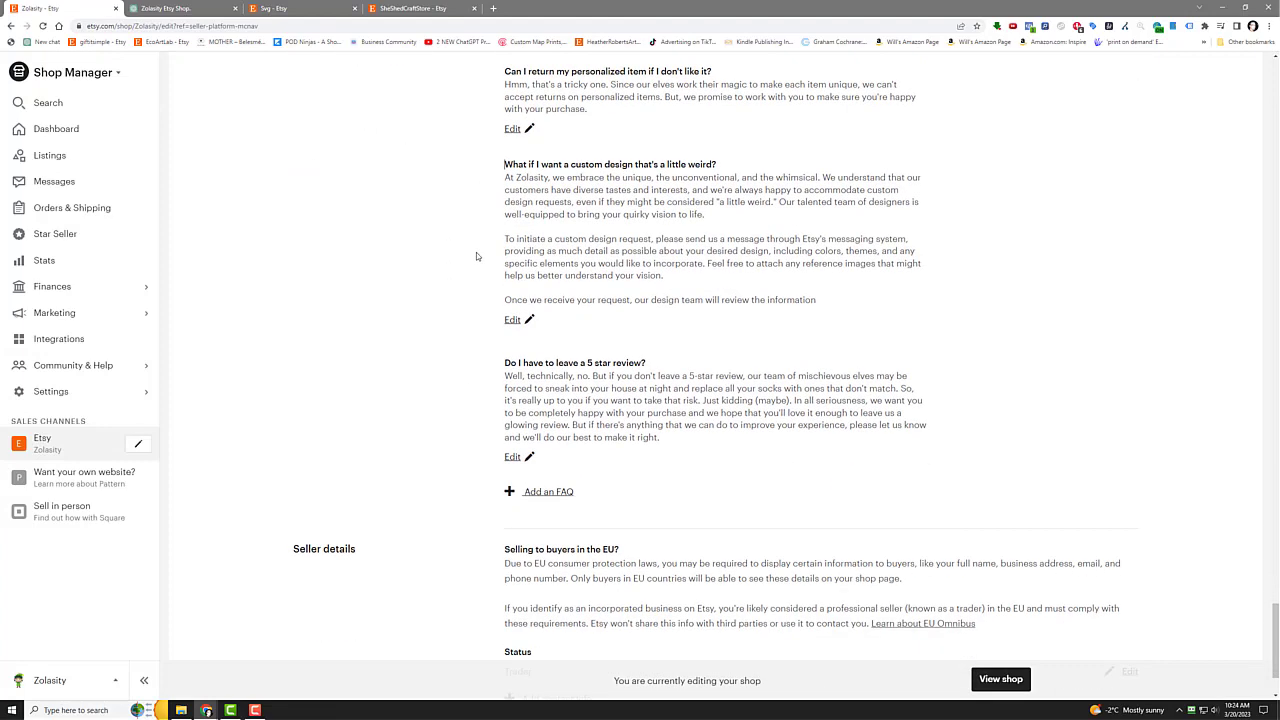
pyautogui.click(552, 497)
pyautogui.click(575, 515)
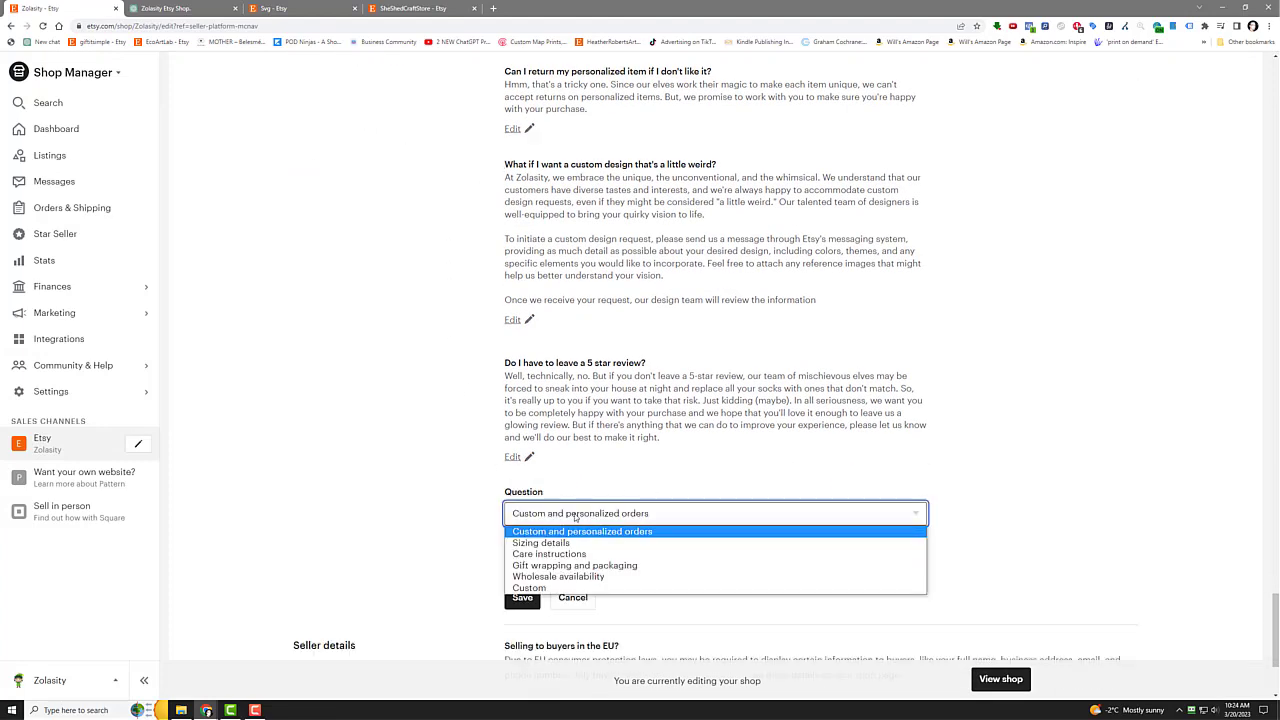
pyautogui.click(567, 591)
pyautogui.click(543, 542)
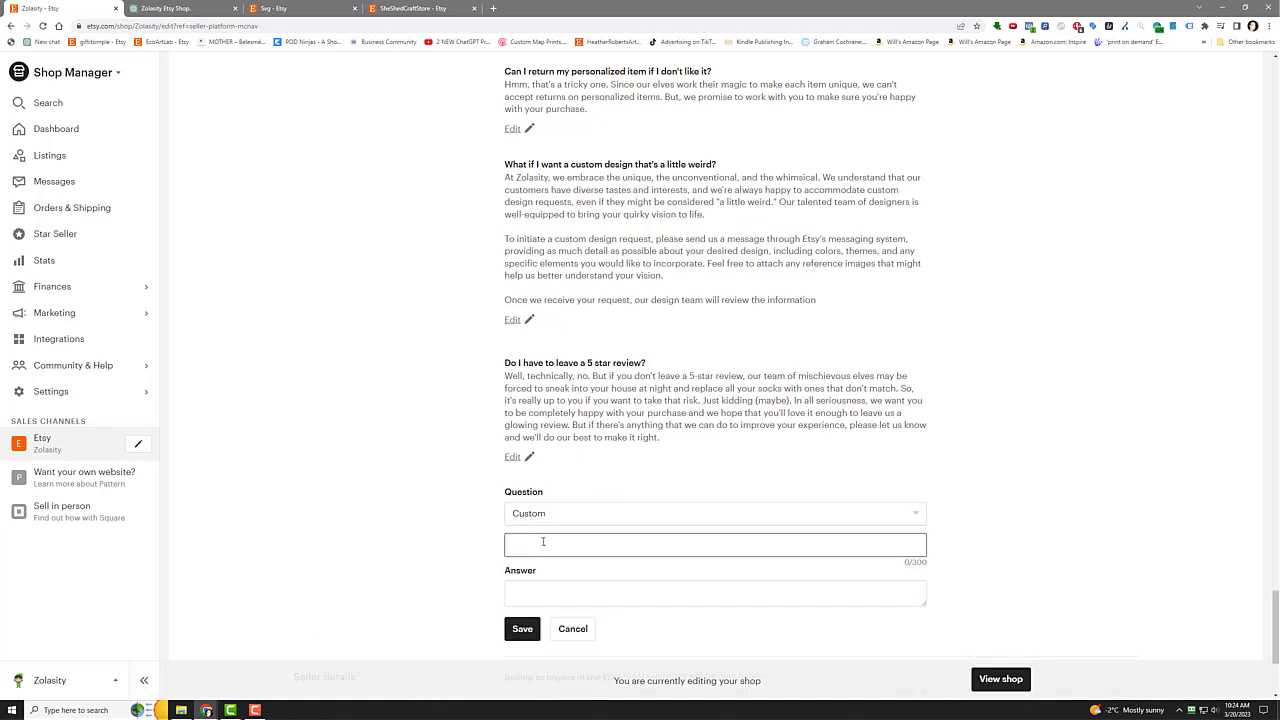
# Enter the question "What can I do with these files?", paste the copied ChatGPT answer and save the FAQ
pyautogui.write('What Ca')
pyautogui.press('BackSpace')
pyautogui.press('BackSpace')
pyautogui.press('BackSpace')
pyautogui.write('I do with the ')
pyautogui.write('e files?')
pyautogui.press('Tab')
pyautogui.hotkey('ctrl', 'v')
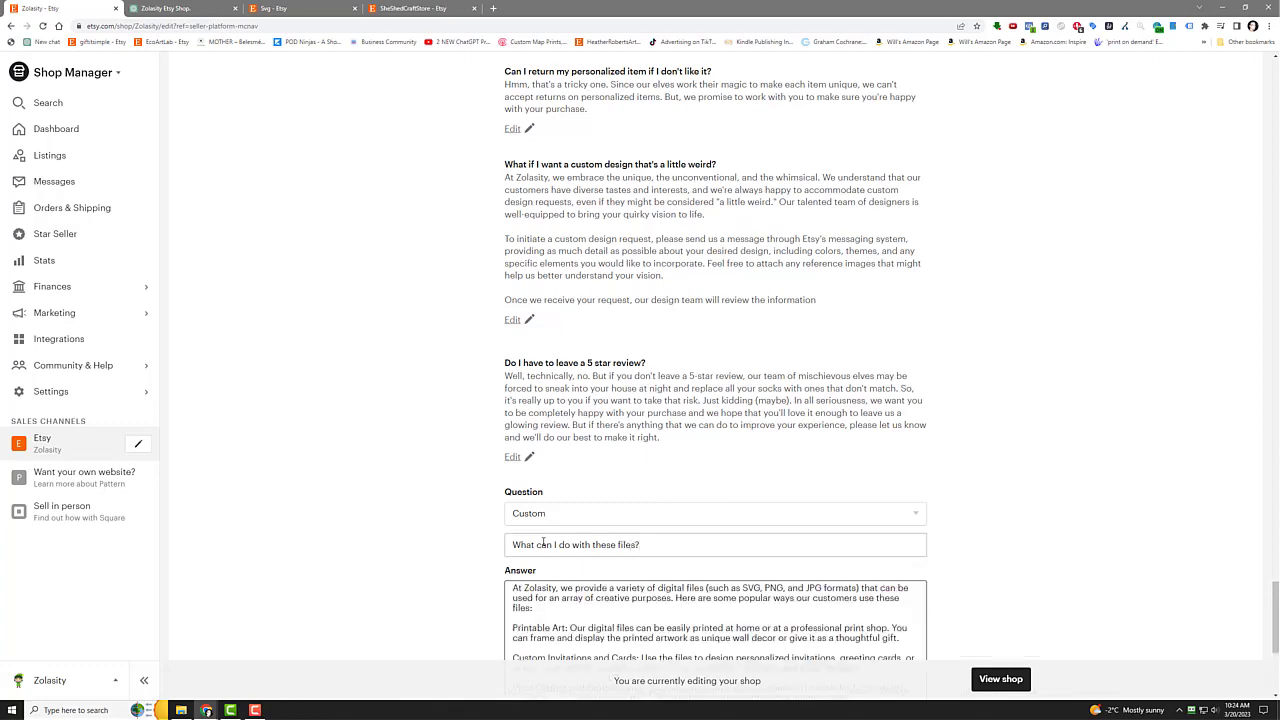
pyautogui.scroll(-4, 442, 450)
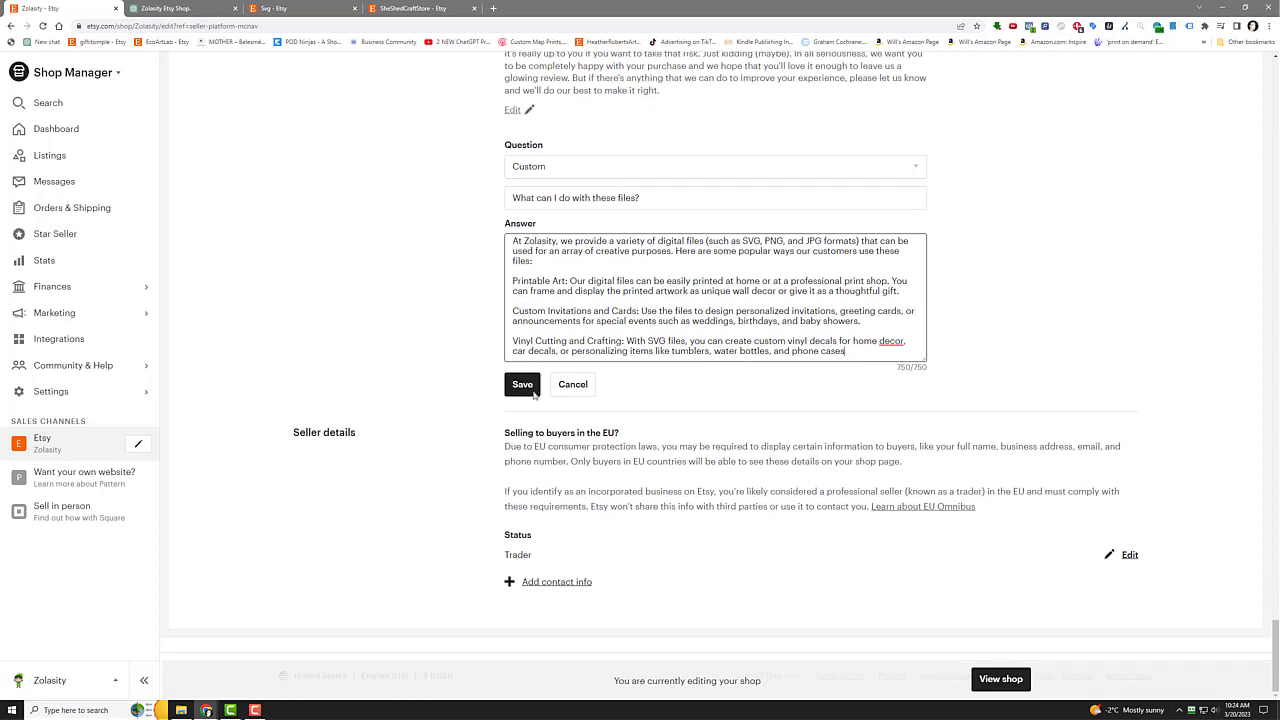
pyautogui.press('Tab')
pyautogui.press('Return')
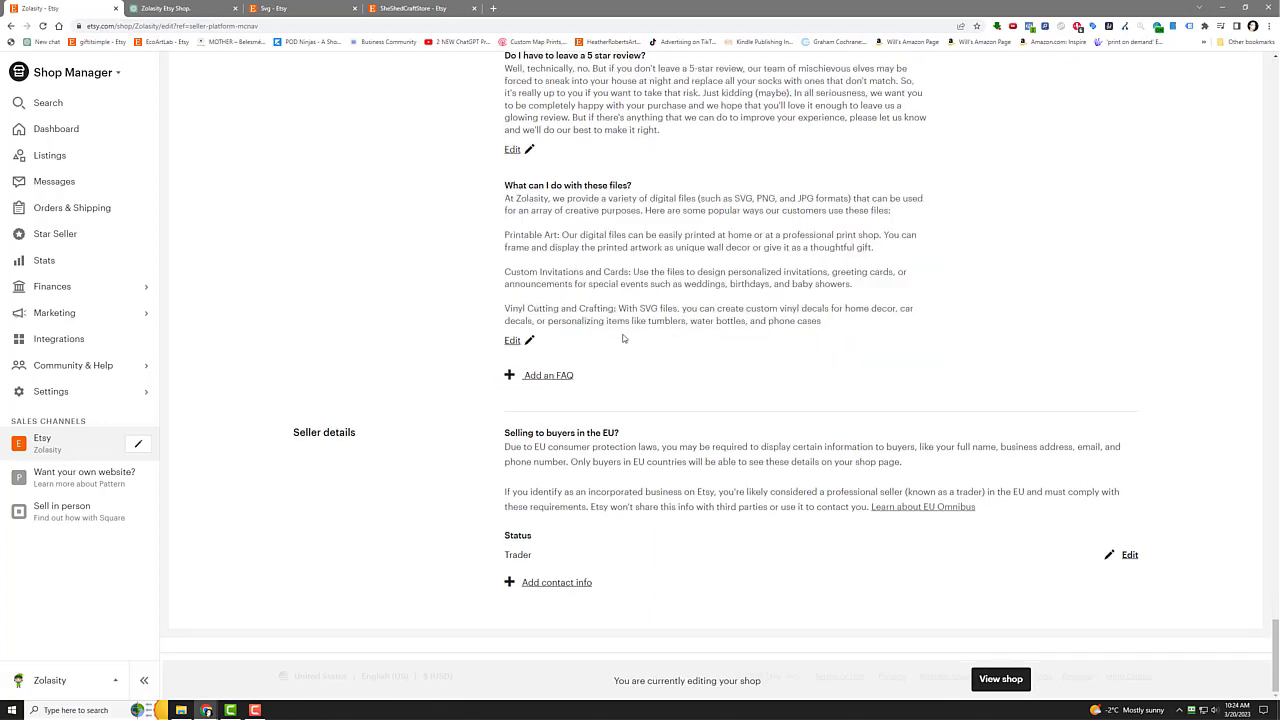
# Open the "What can I do with these files?" FAQ for editing and enlarge its answer box
pyautogui.click(512, 341)
pyautogui.click(512, 323)
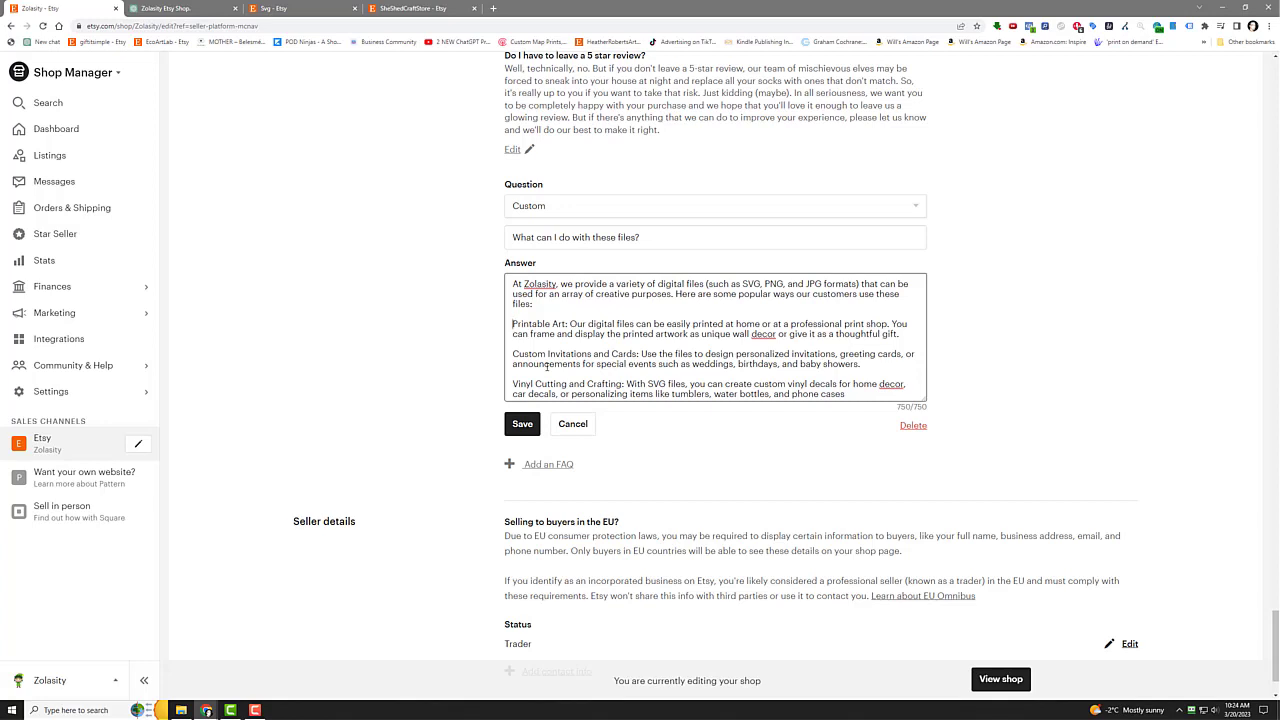
pyautogui.scroll(-1, 760, 360)
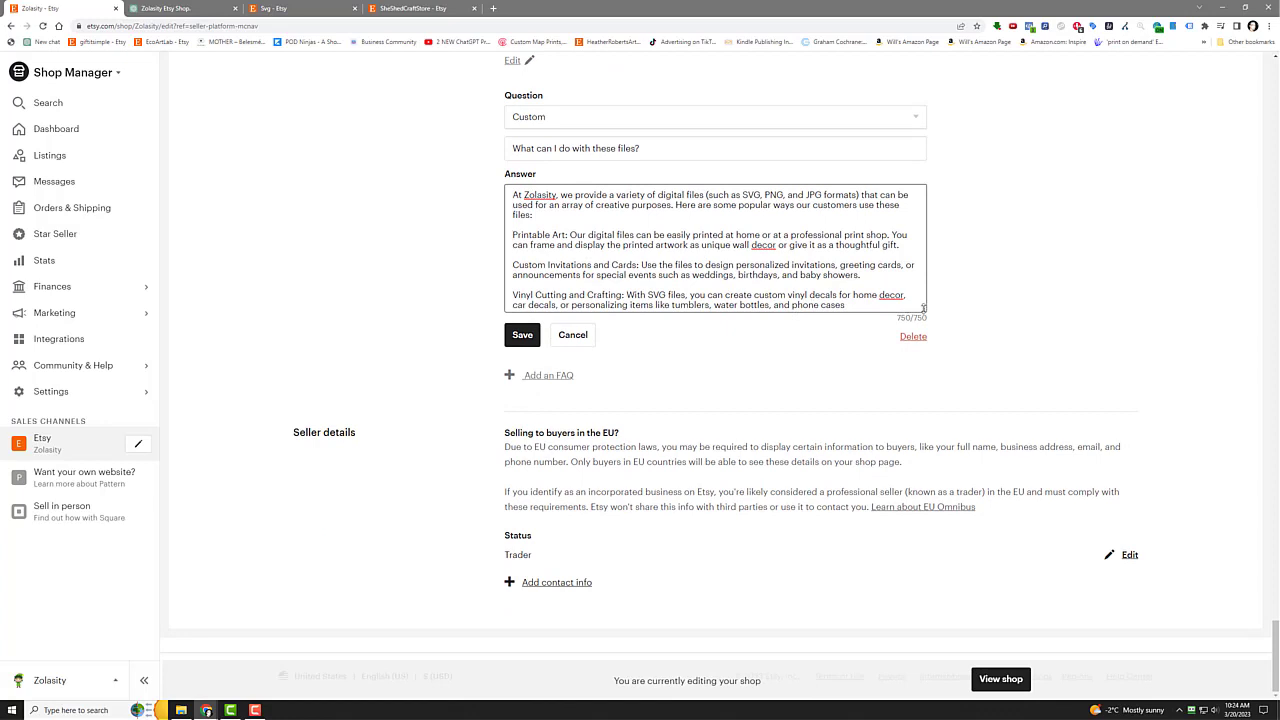
pyautogui.moveTo(921, 308); pyautogui.dragTo(921, 449)
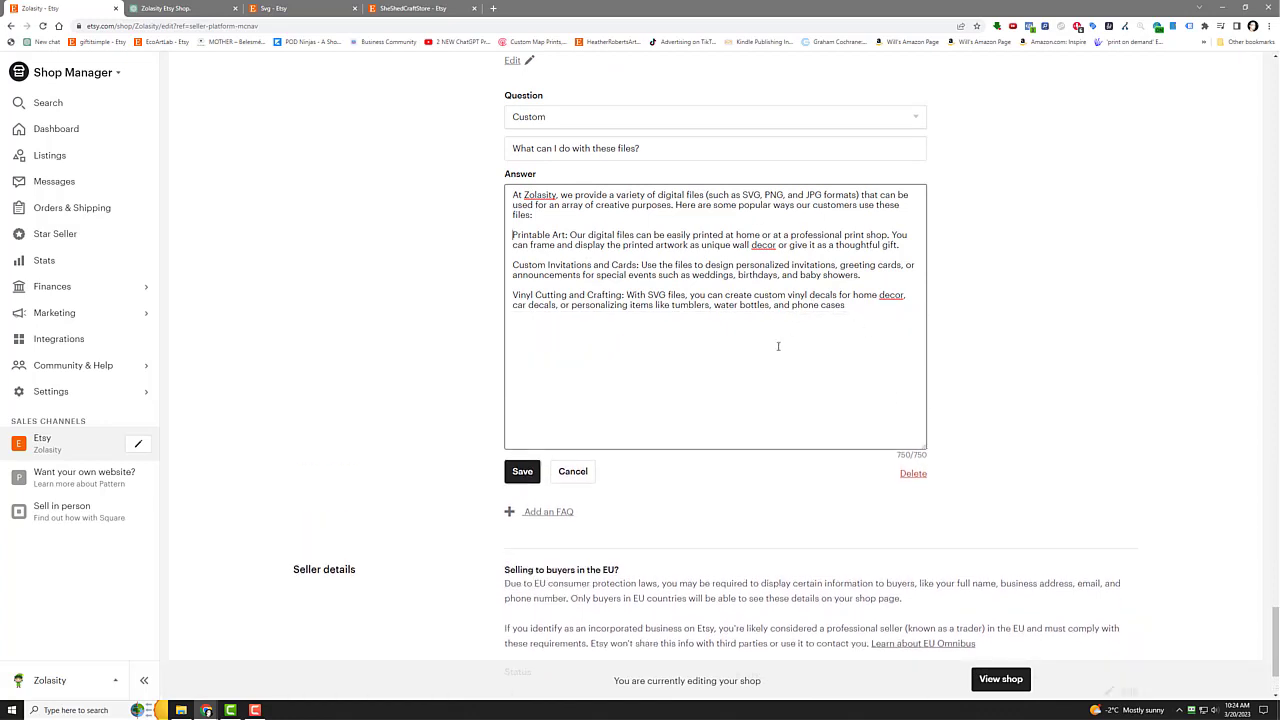
pyautogui.scroll(1, 778, 346)
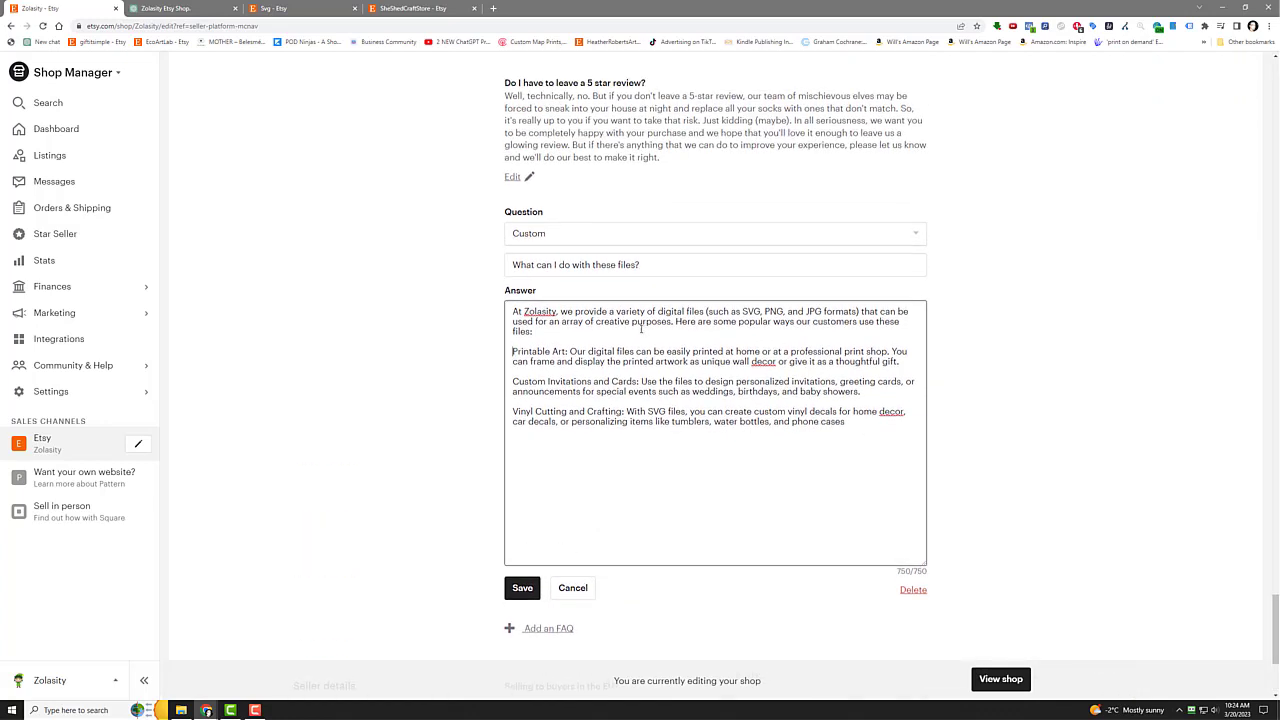
# Review ChatGPT's full answer to the files question and highlight its introductory paragraph
pyautogui.click(165, 8)
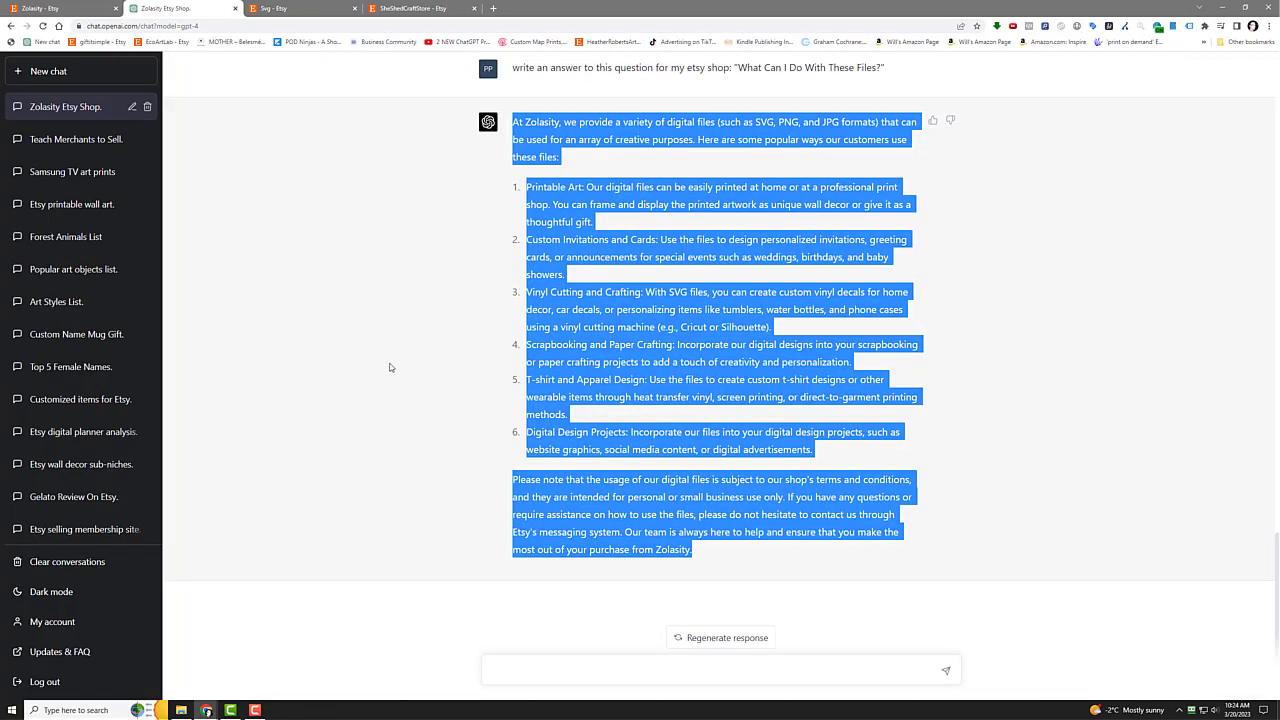
pyautogui.click(557, 366)
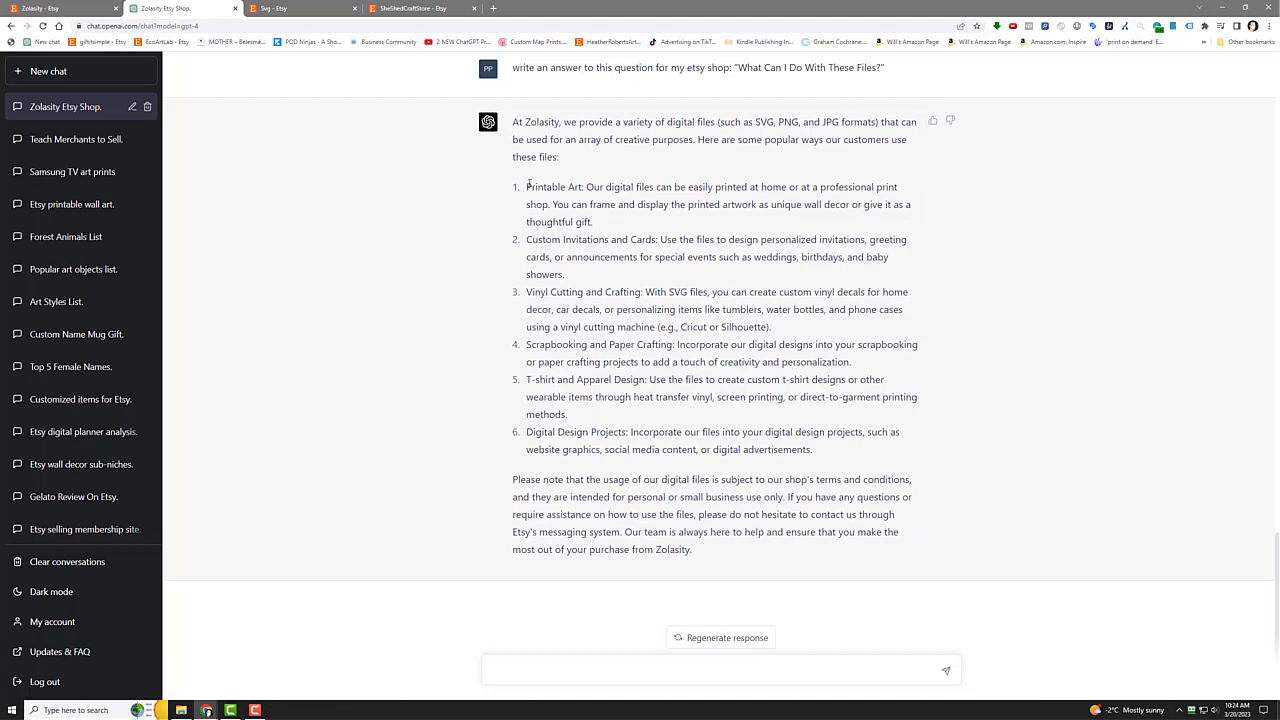
pyautogui.moveTo(519, 122); pyautogui.dragTo(574, 160)
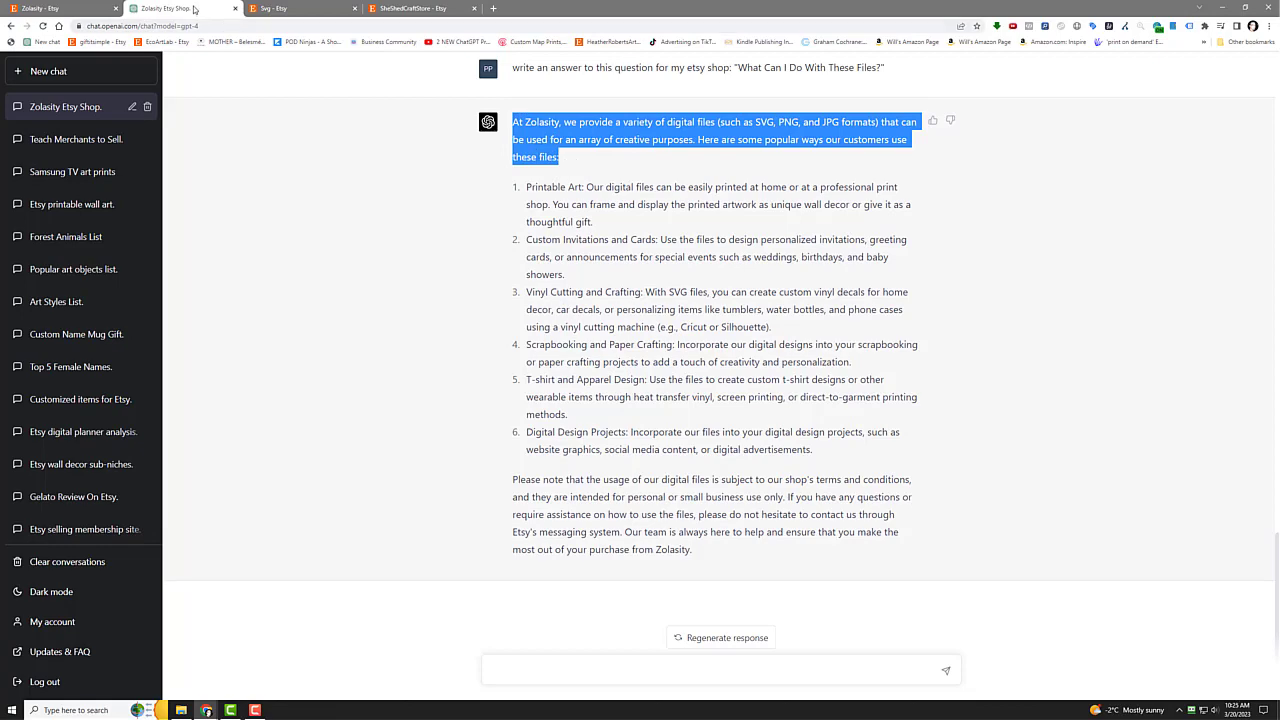
# Move the ChatGPT conversation into its own browser window, separate from the Etsy shop pages
pyautogui.click(235, 8)
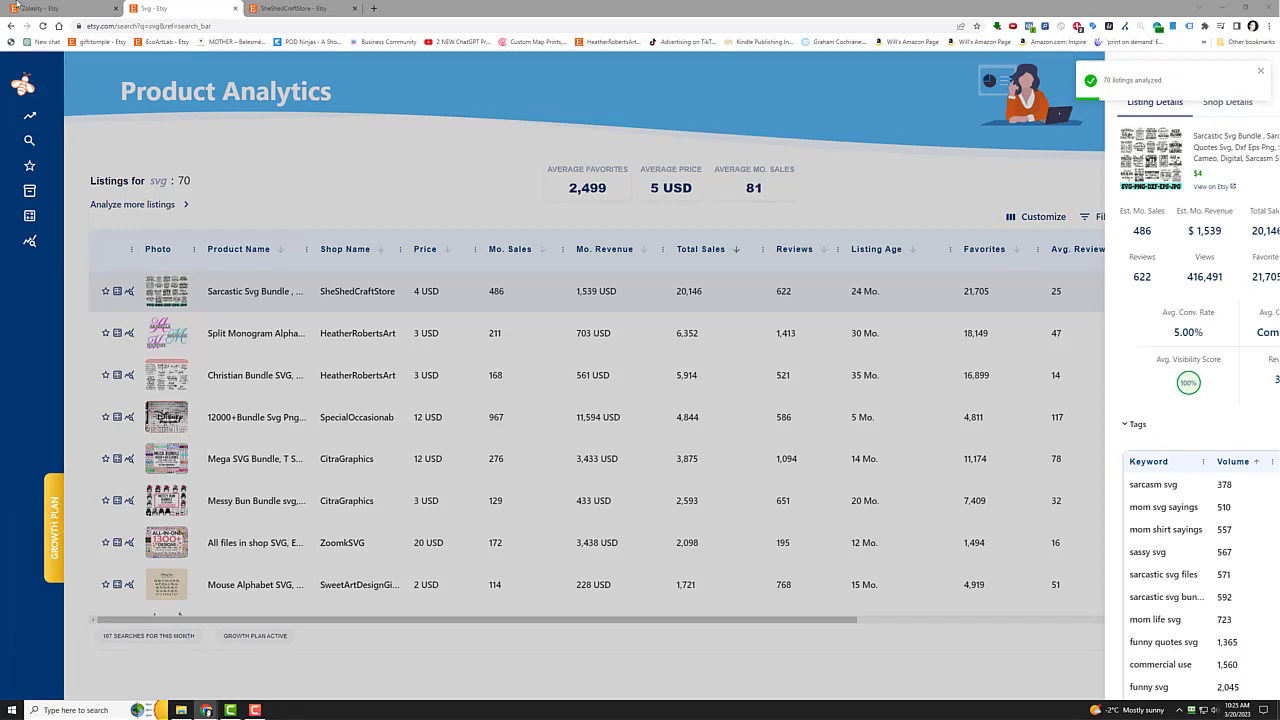
pyautogui.click(17, 7)
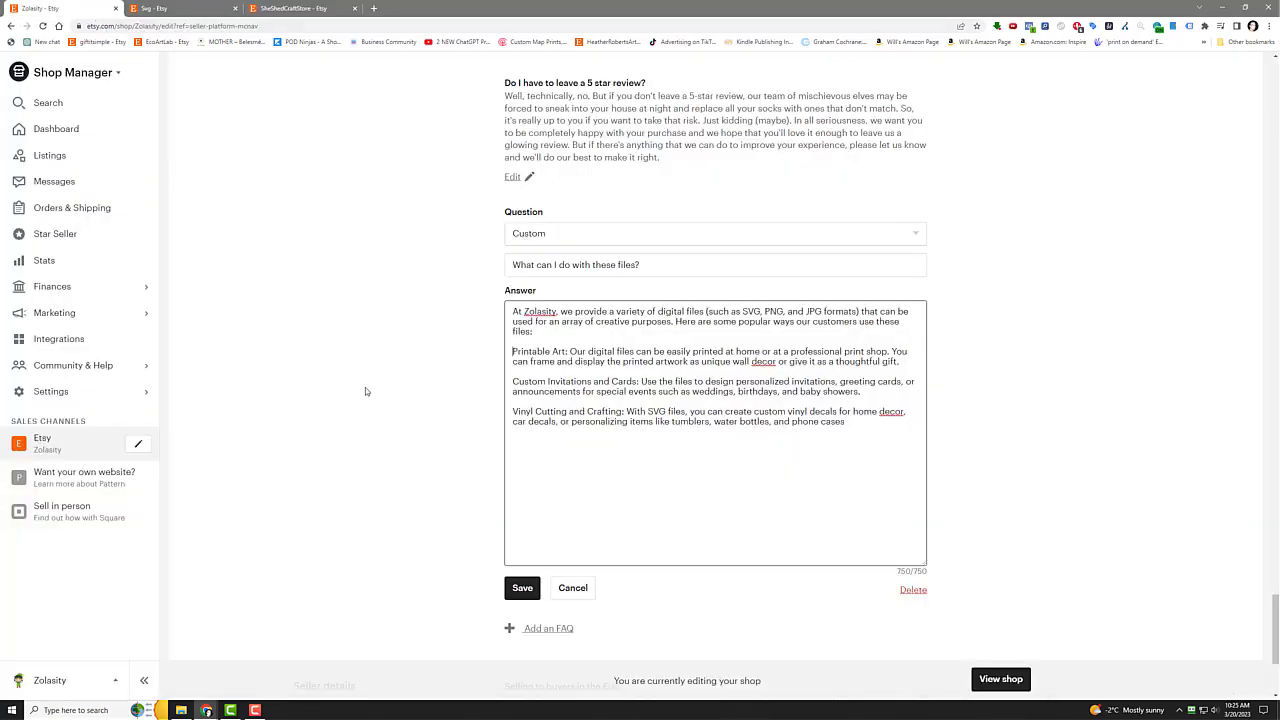
pyautogui.moveTo(2, 205); pyautogui.dragTo(510, 2)
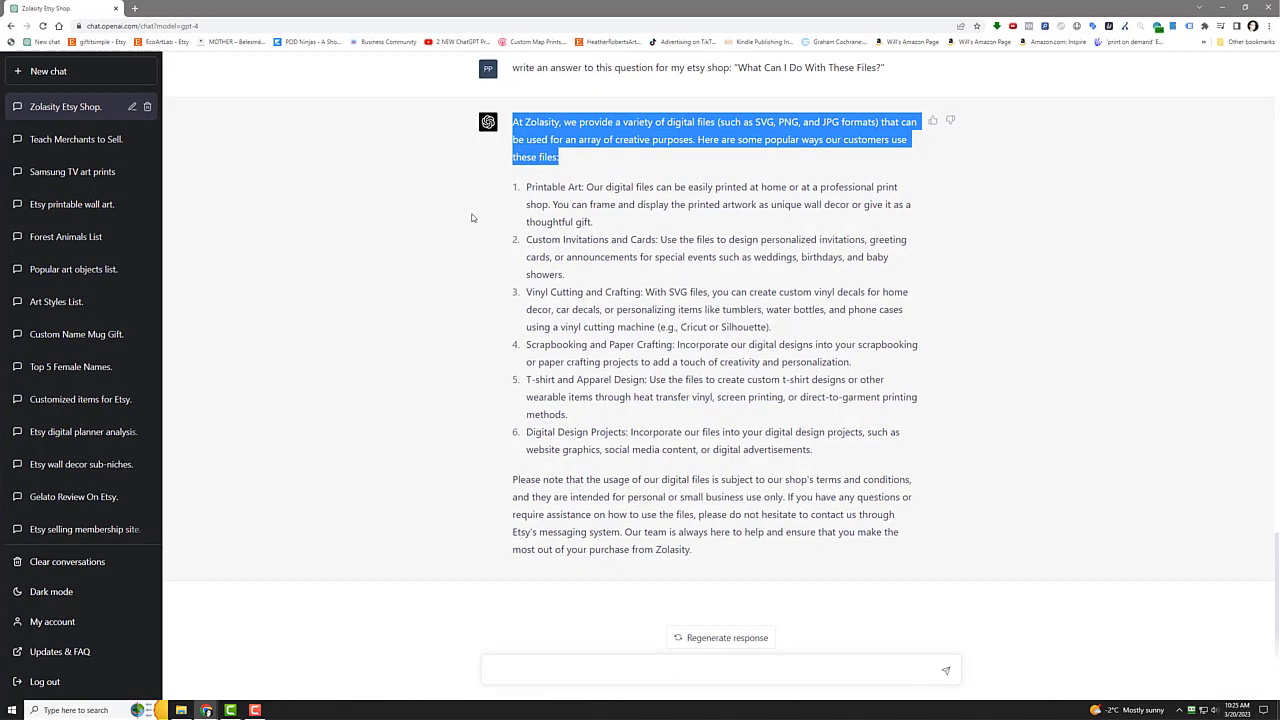
# Ask ChatGPT to "rewrite the above with 750 characters maximum" and regenerate the response
pyautogui.click(537, 668)
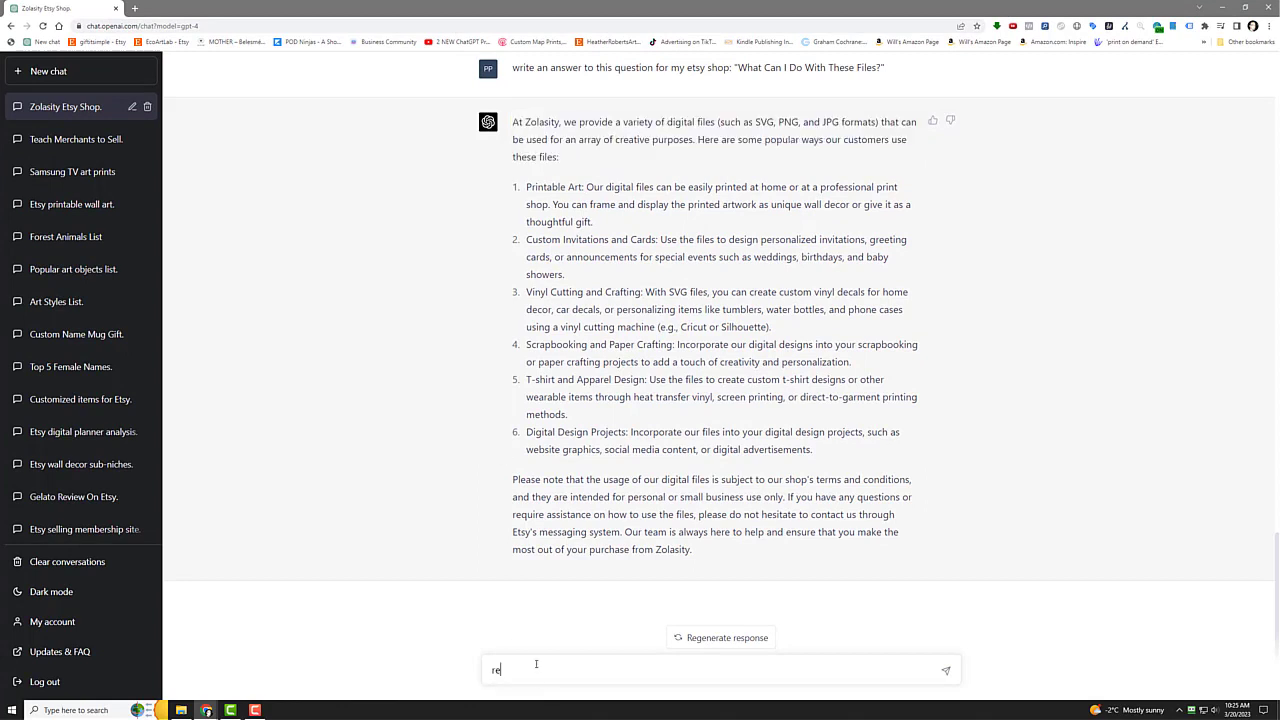
pyautogui.write('rewrite the above with 750 characters maximum')
pyautogui.press('Return')
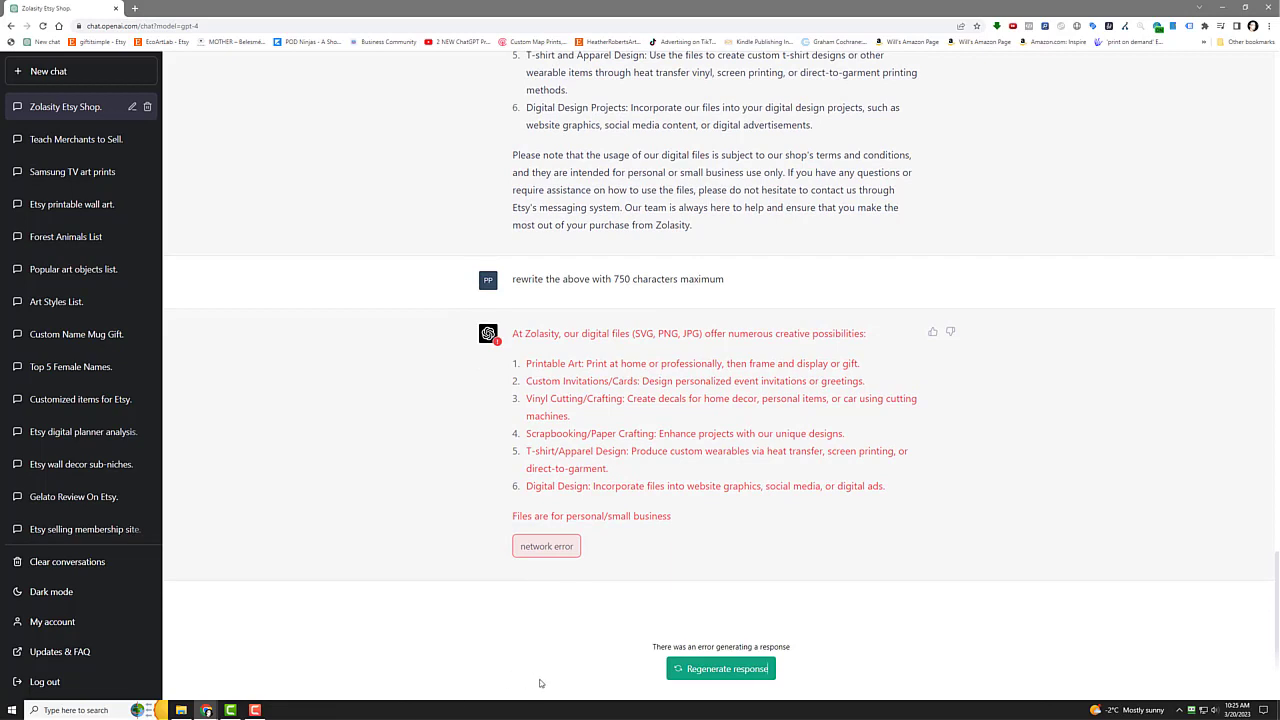
pyautogui.click(700, 670)
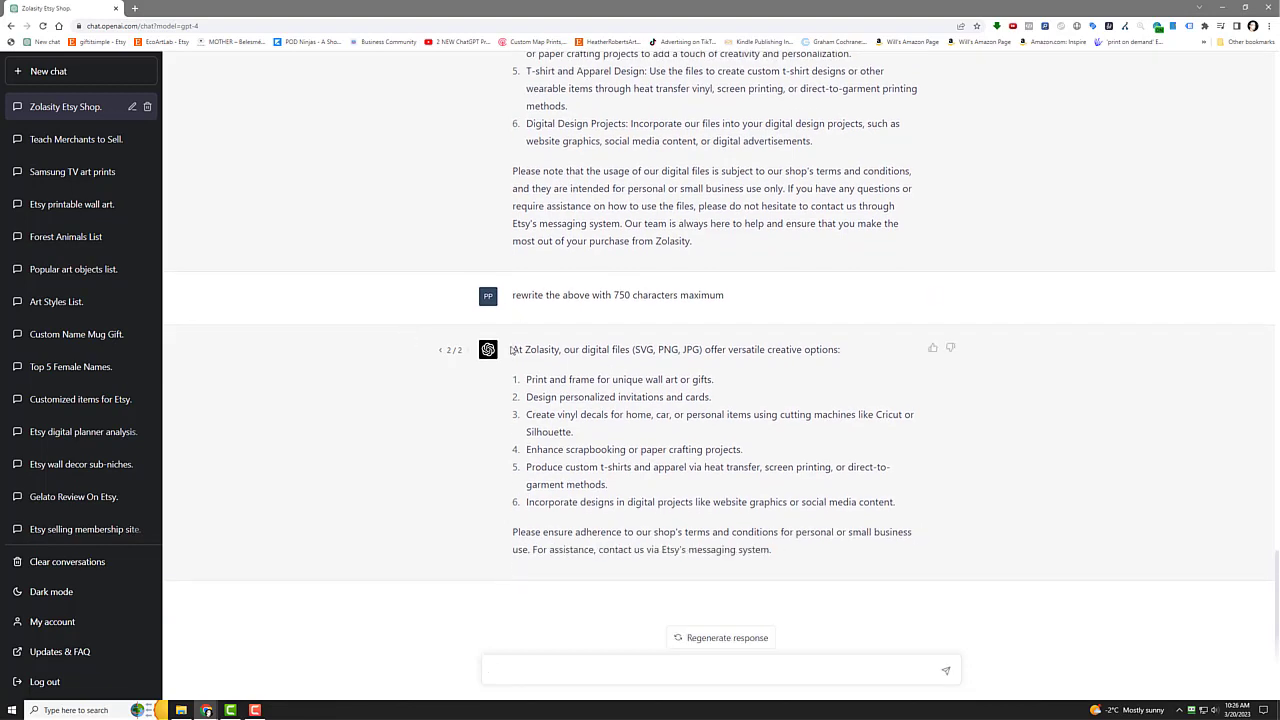
# Copy ChatGPT's shortened answer about the digital files and return to the Etsy FAQ being edited
pyautogui.moveTo(513, 350); pyautogui.dragTo(771, 549)
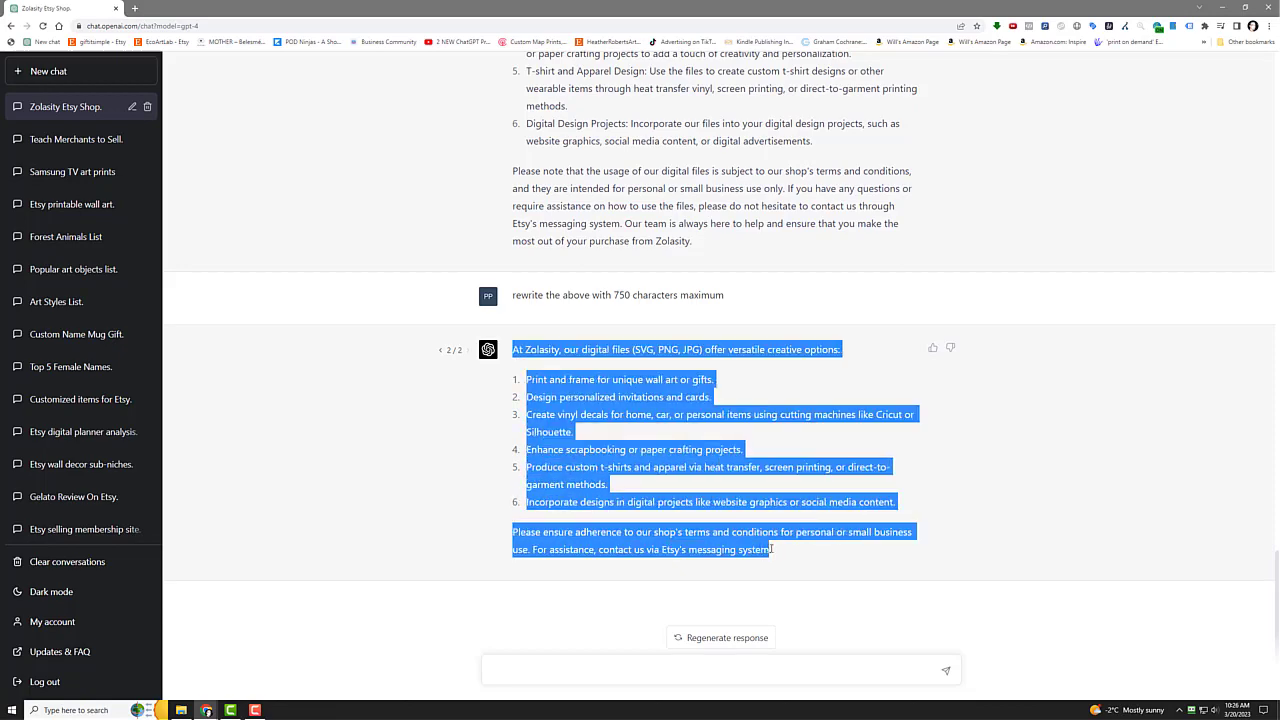
pyautogui.rightClick(752, 546)
pyautogui.click(769, 551)
pyautogui.hotkey('alt', 'Tab')
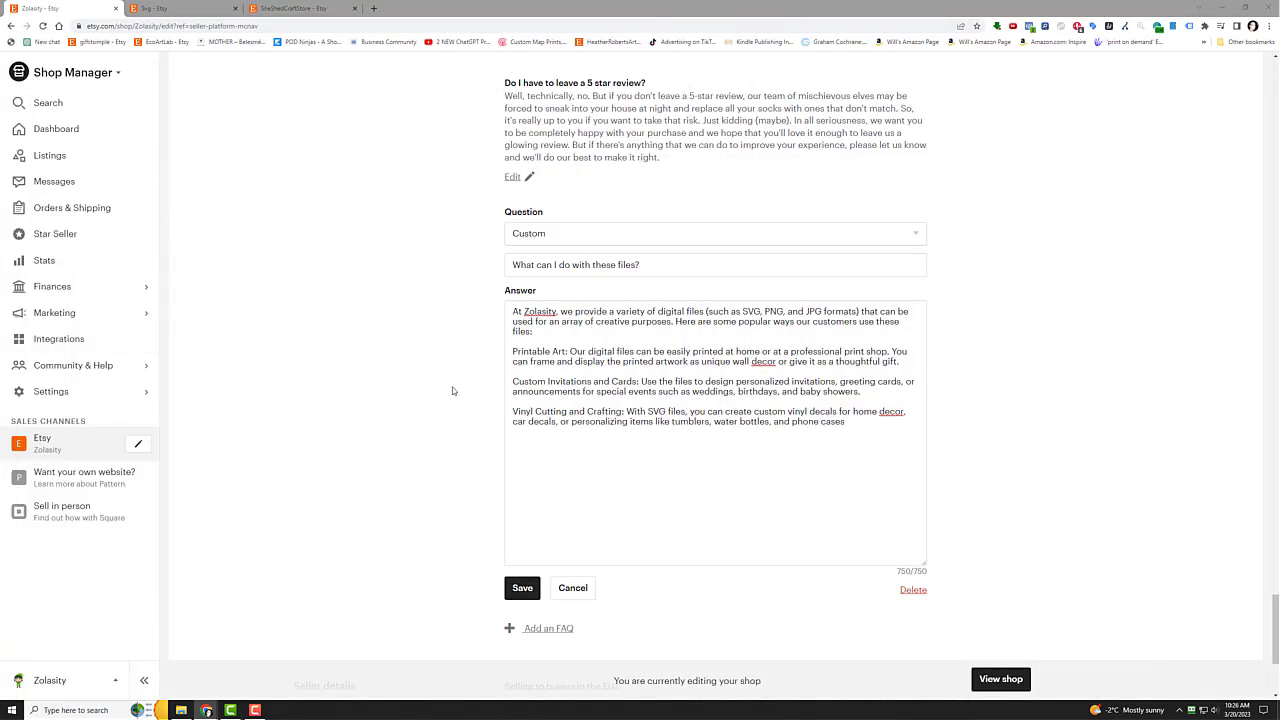
# Replace the draft answer to "What can I do with these files?" with the shortened ChatGPT text
pyautogui.moveTo(511, 312); pyautogui.dragTo(902, 451)
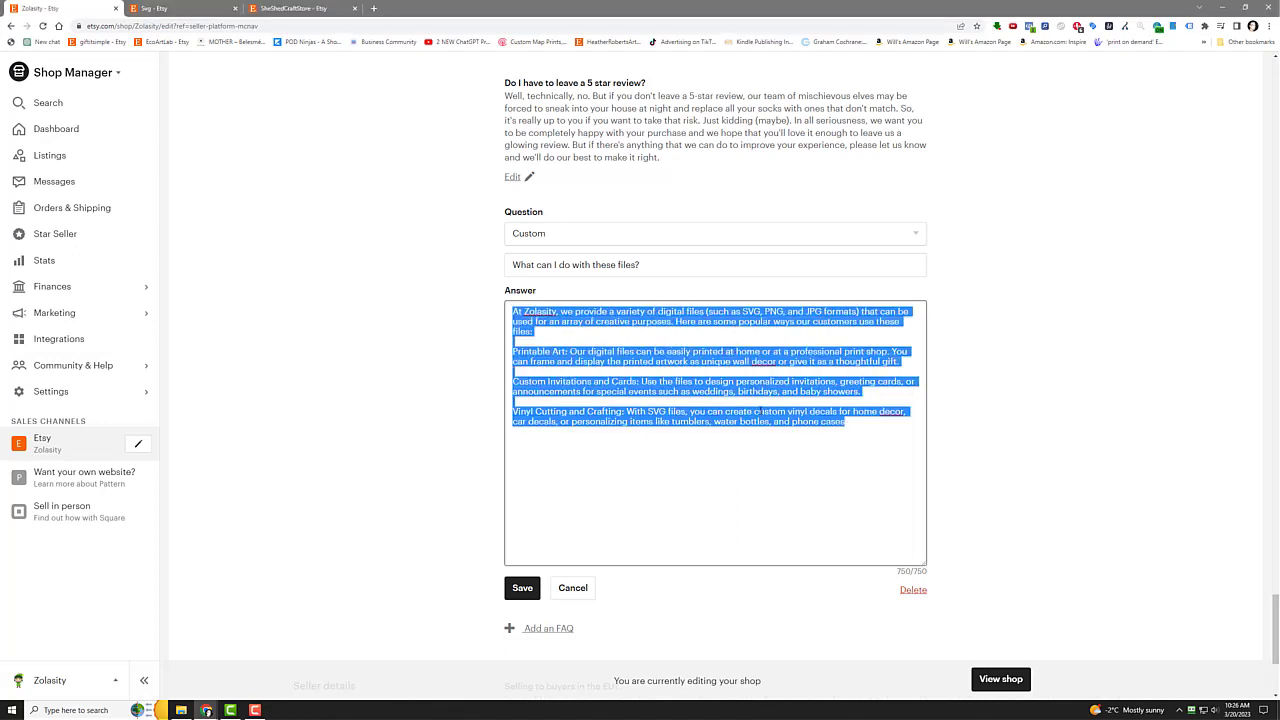
pyautogui.rightClick(757, 411)
pyautogui.click(811, 455)
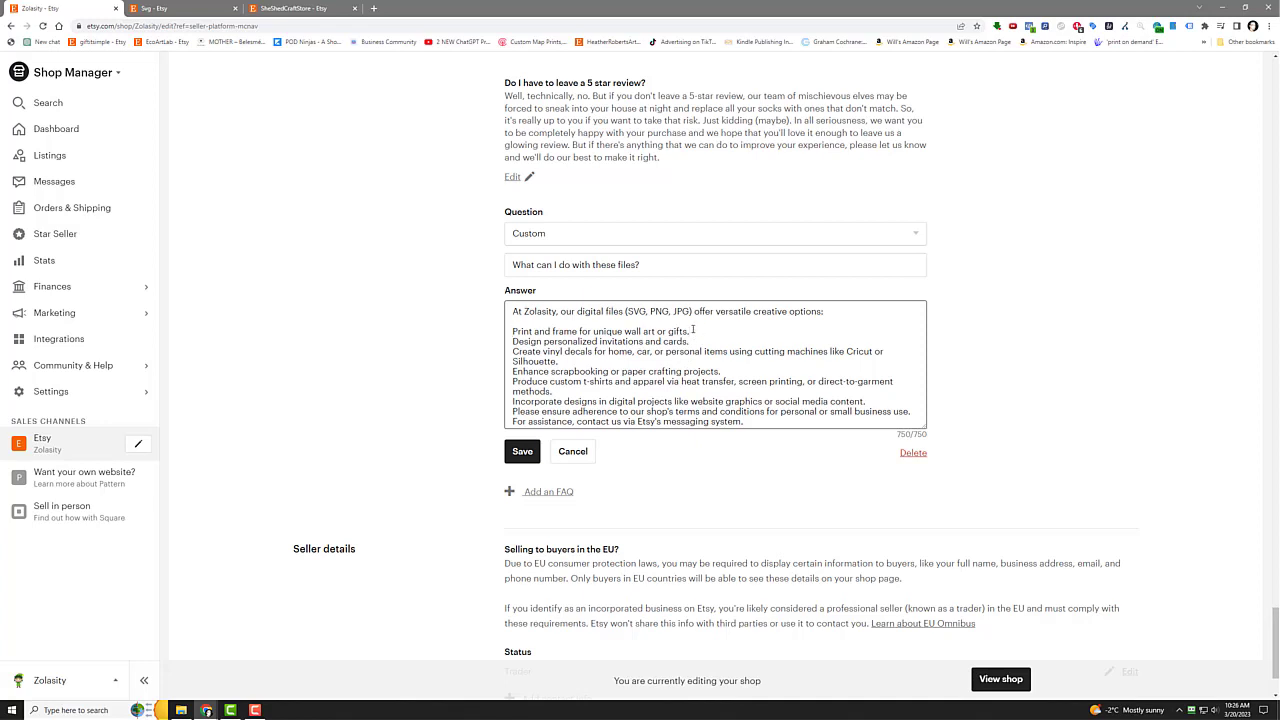
# Separate the answer's list items and closing paragraph with blank lines, and save the FAQ
pyautogui.press('Return')
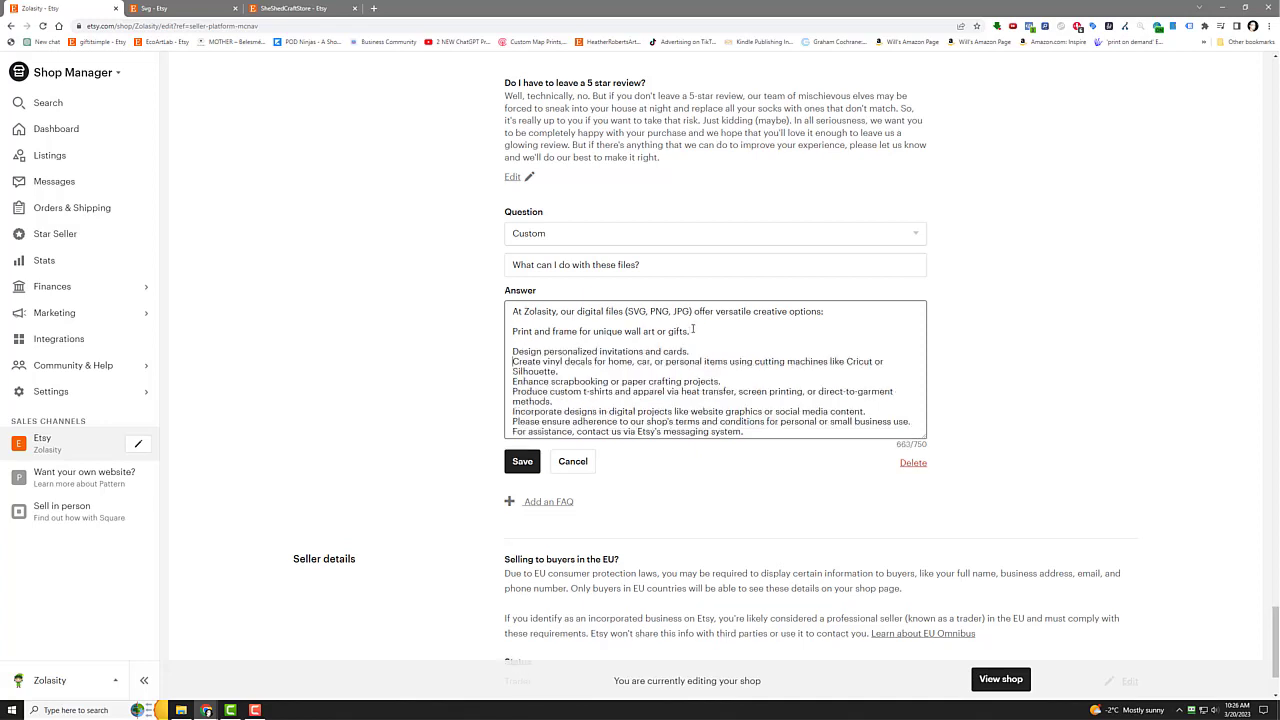
pyautogui.press('Return')
pyautogui.press('Down')
pyautogui.press('Down')
pyautogui.press('Return')
pyautogui.press('Down')
pyautogui.press('Return')
pyautogui.press('Down')
pyautogui.press('Down')
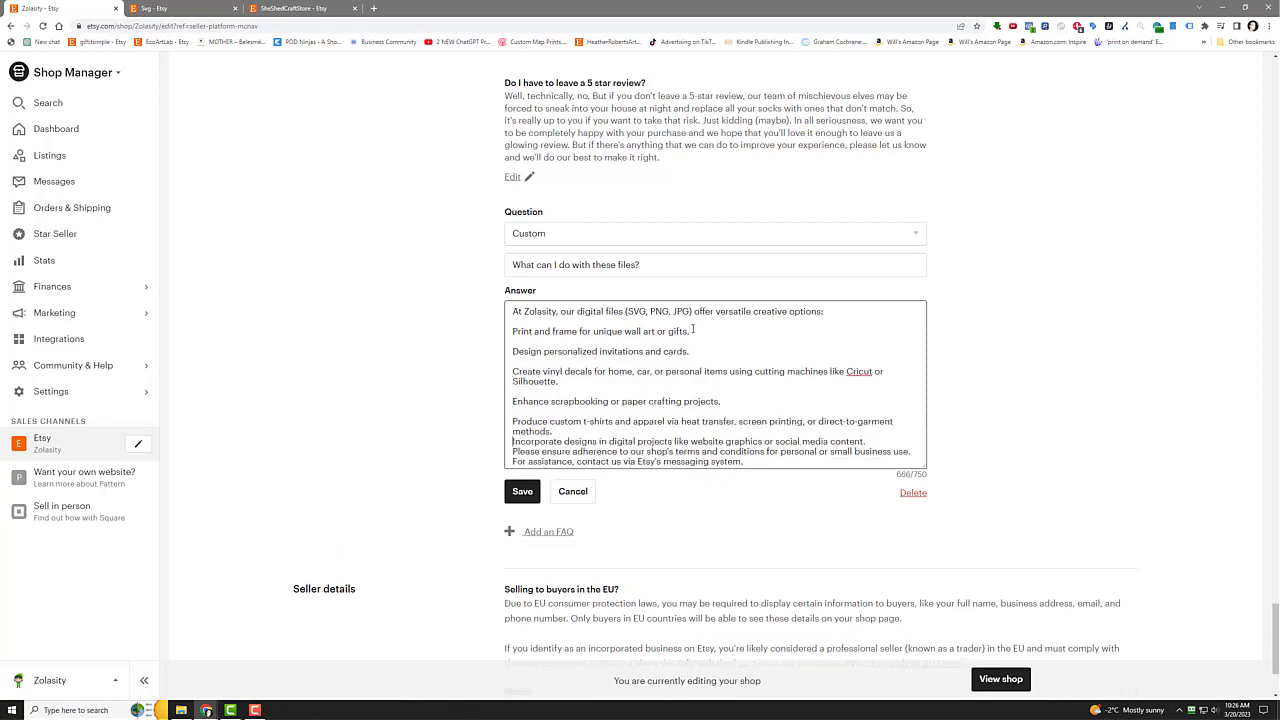
pyautogui.press('Return')
pyautogui.press('Down')
pyautogui.press('Return')
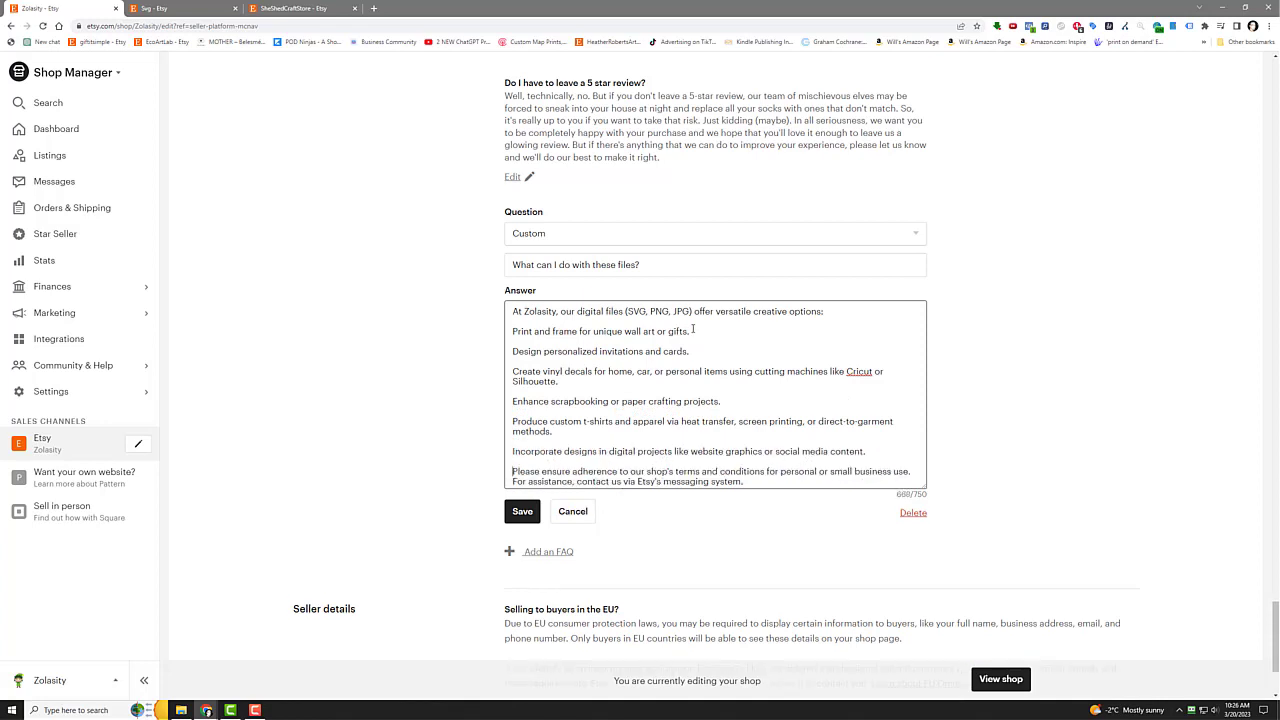
pyautogui.click(522, 511)
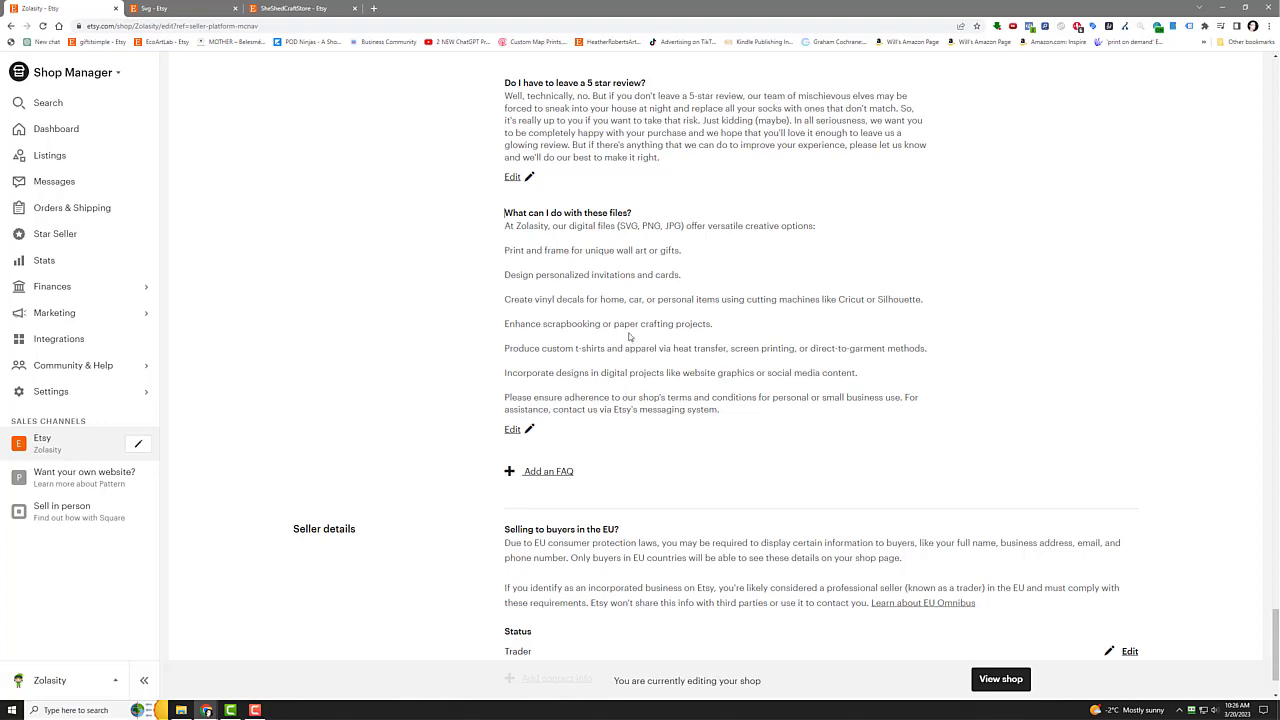
# Review the shop's other FAQ entries and compare them with the SheShedCraftStore FAQ
pyautogui.scroll(4, 442, 328)
pyautogui.scroll(3, 622, 290)
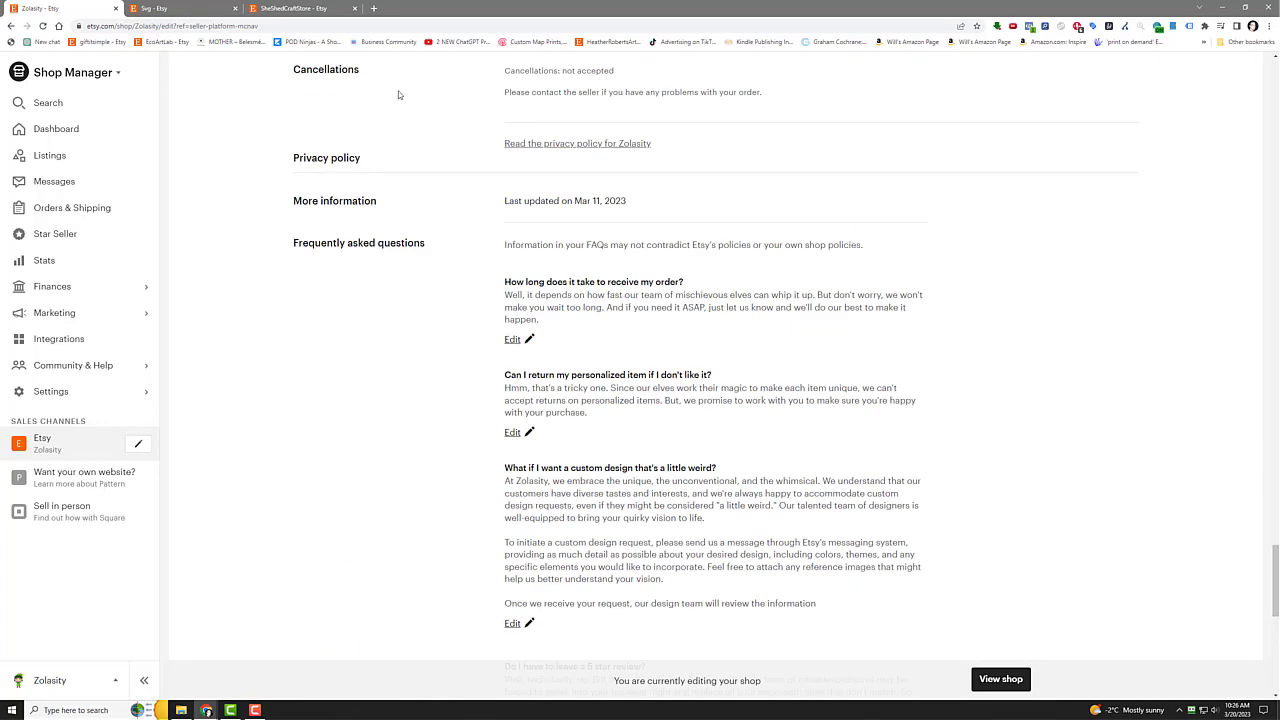
pyautogui.click(302, 8)
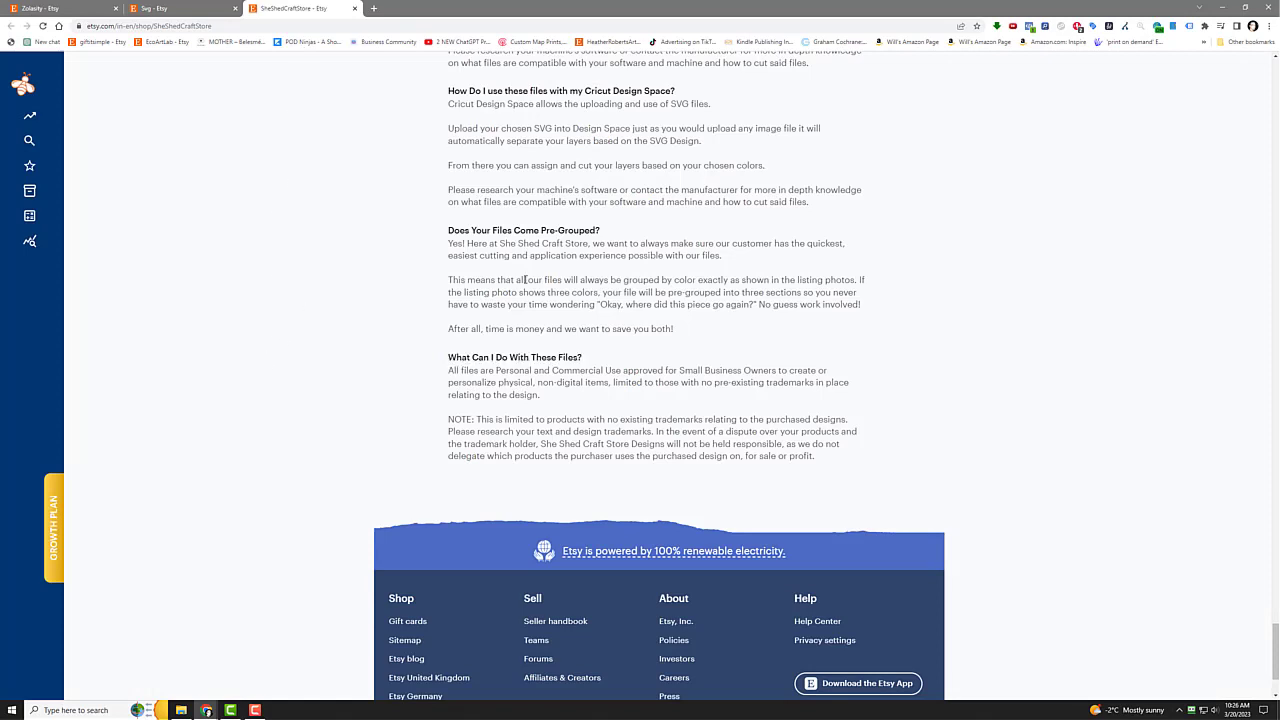
pyautogui.click(55, 8)
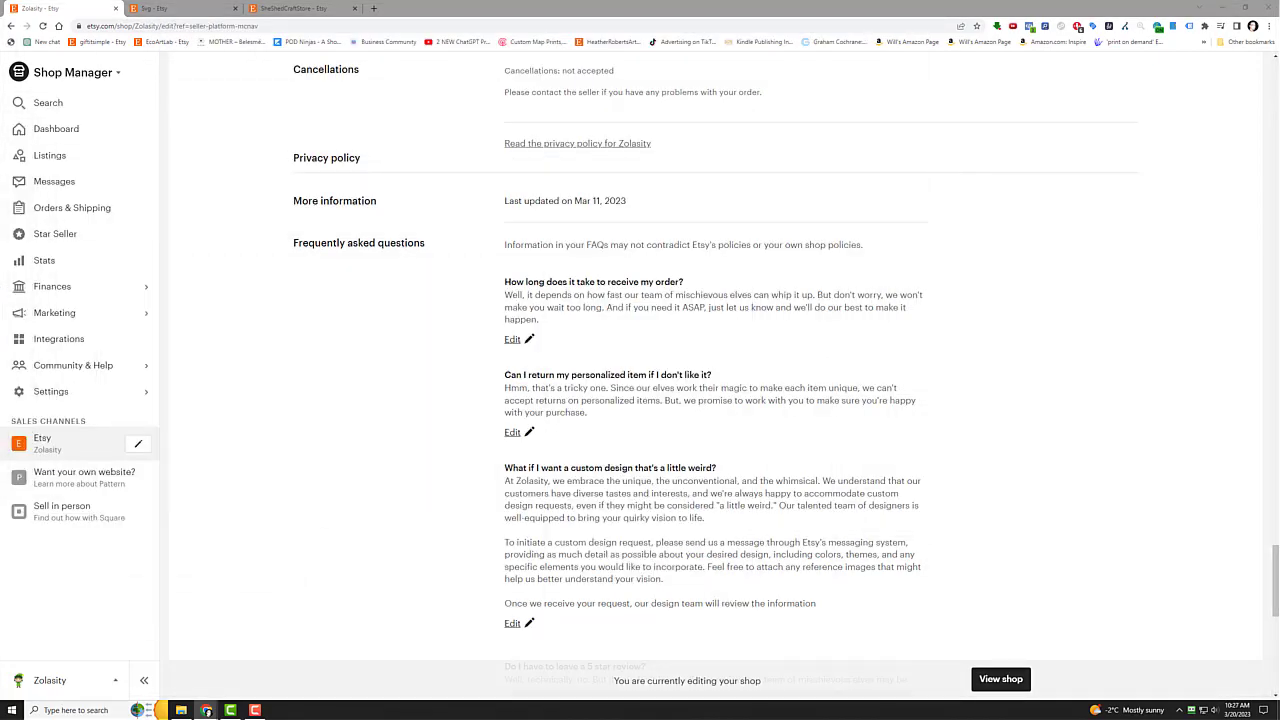
# Look over the shop page from its banner to the Announcement section, and open the announcement text for editing without saving changes
pyautogui.scroll(7, 270, 294)
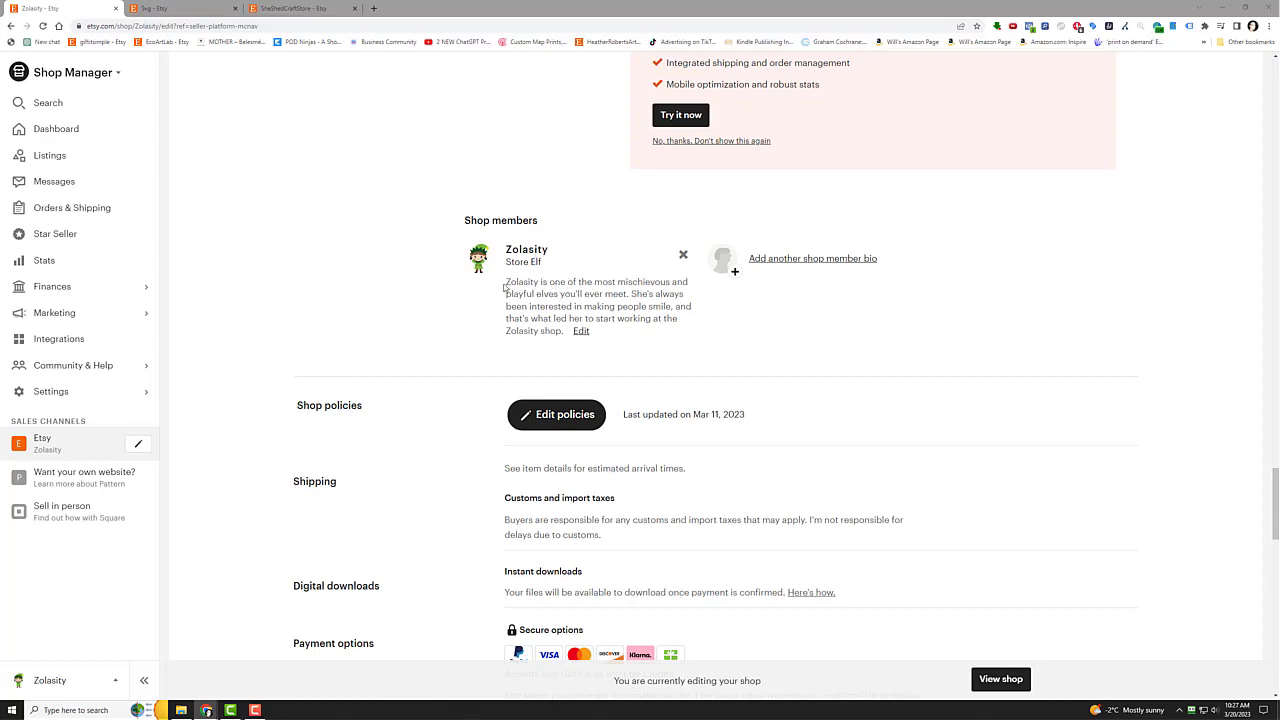
pyautogui.scroll(15, 343, 320)
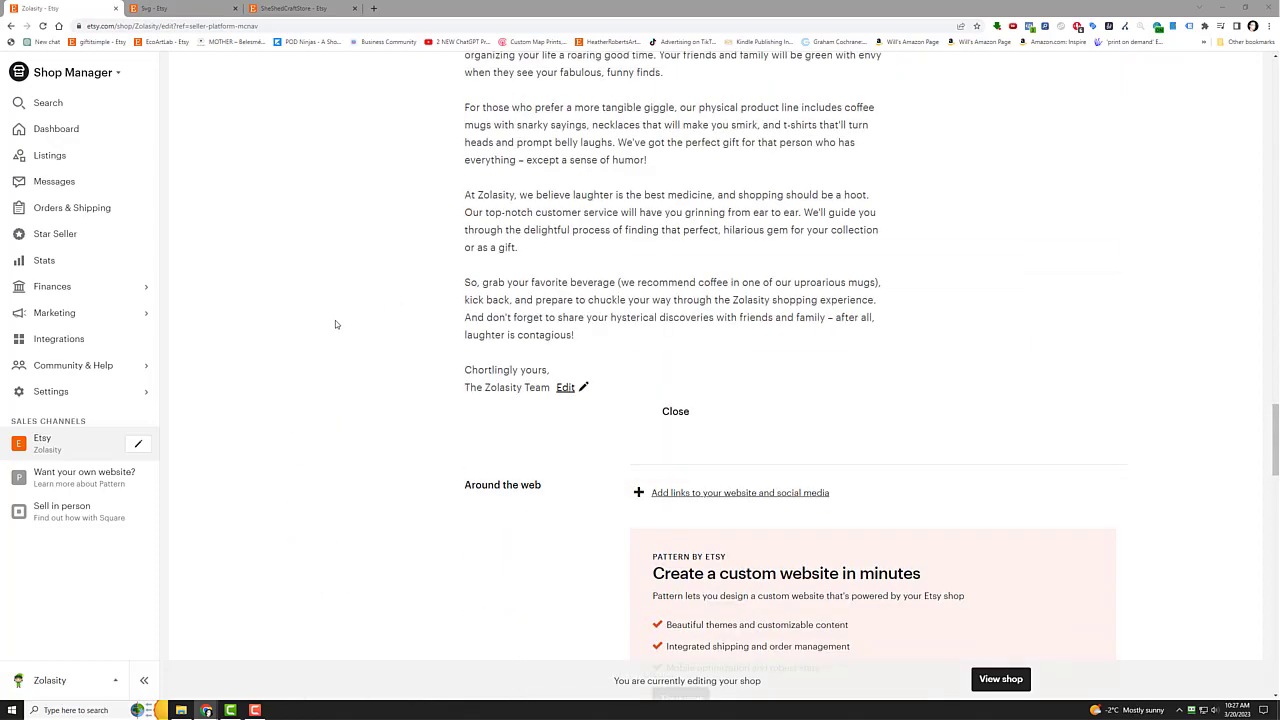
pyautogui.scroll(3, 336, 328)
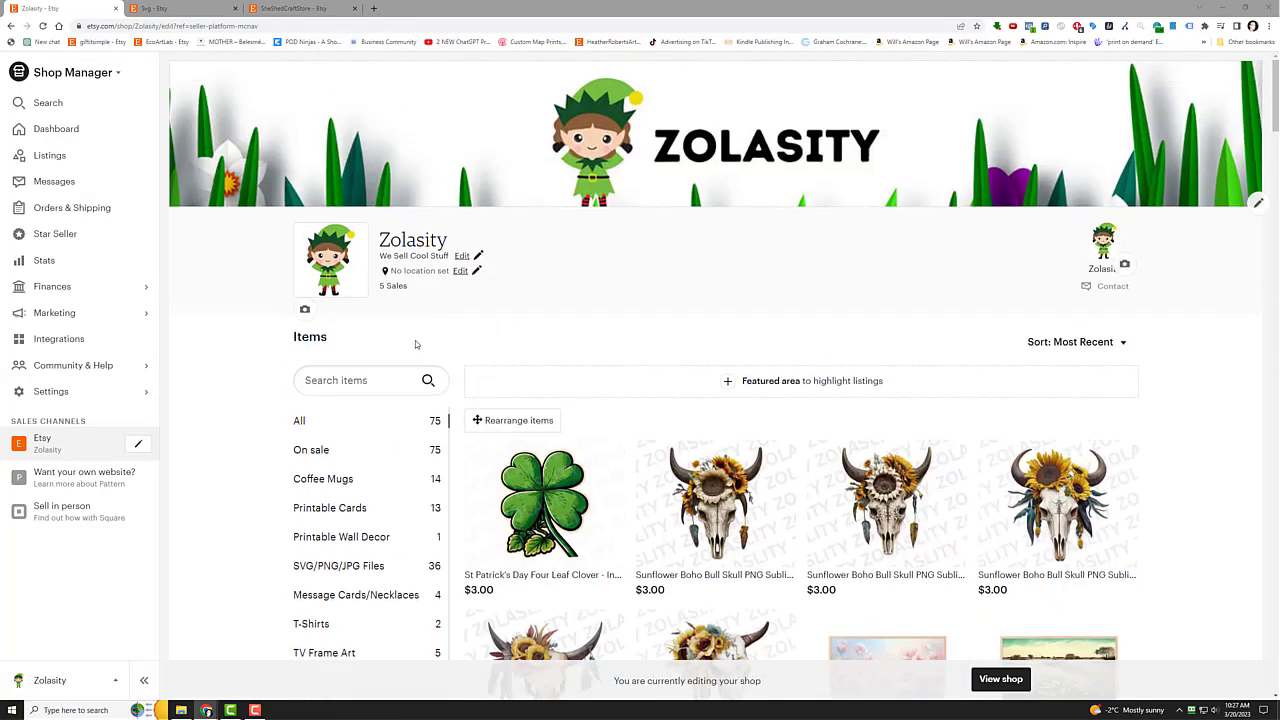
pyautogui.scroll(-3, 272, 446)
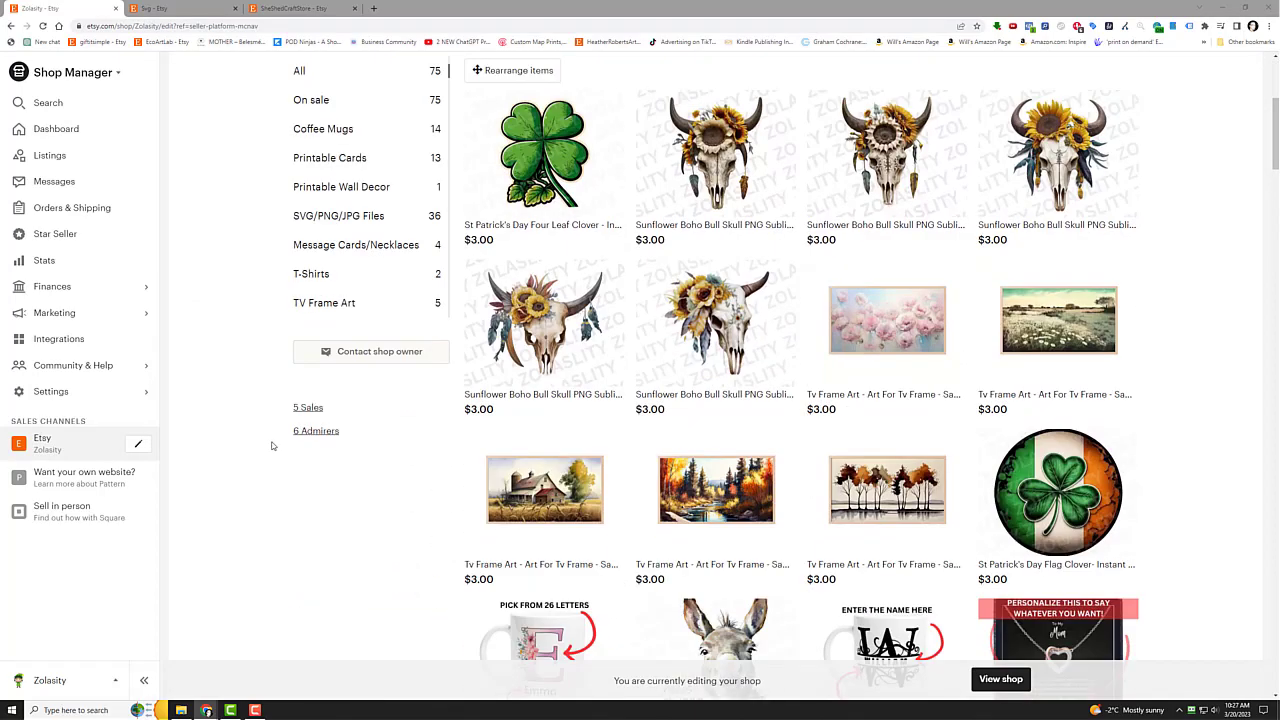
pyautogui.scroll(-20, 271, 446)
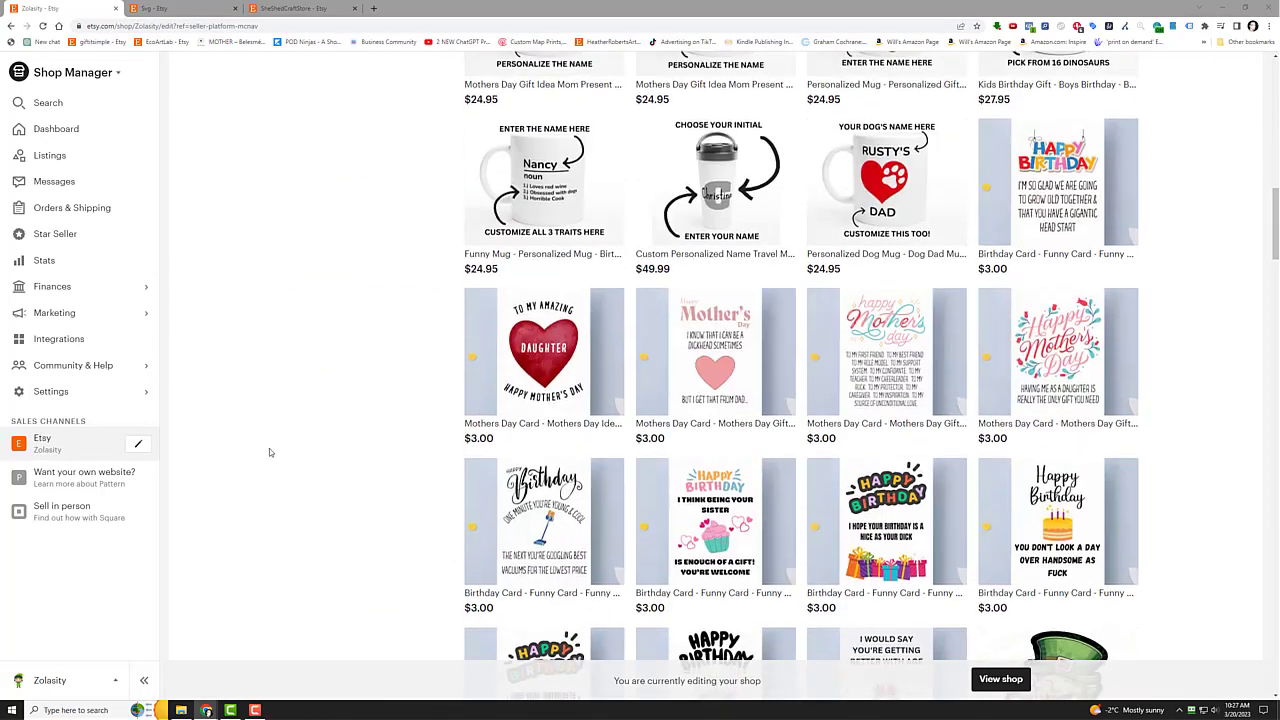
pyautogui.scroll(3, 271, 446)
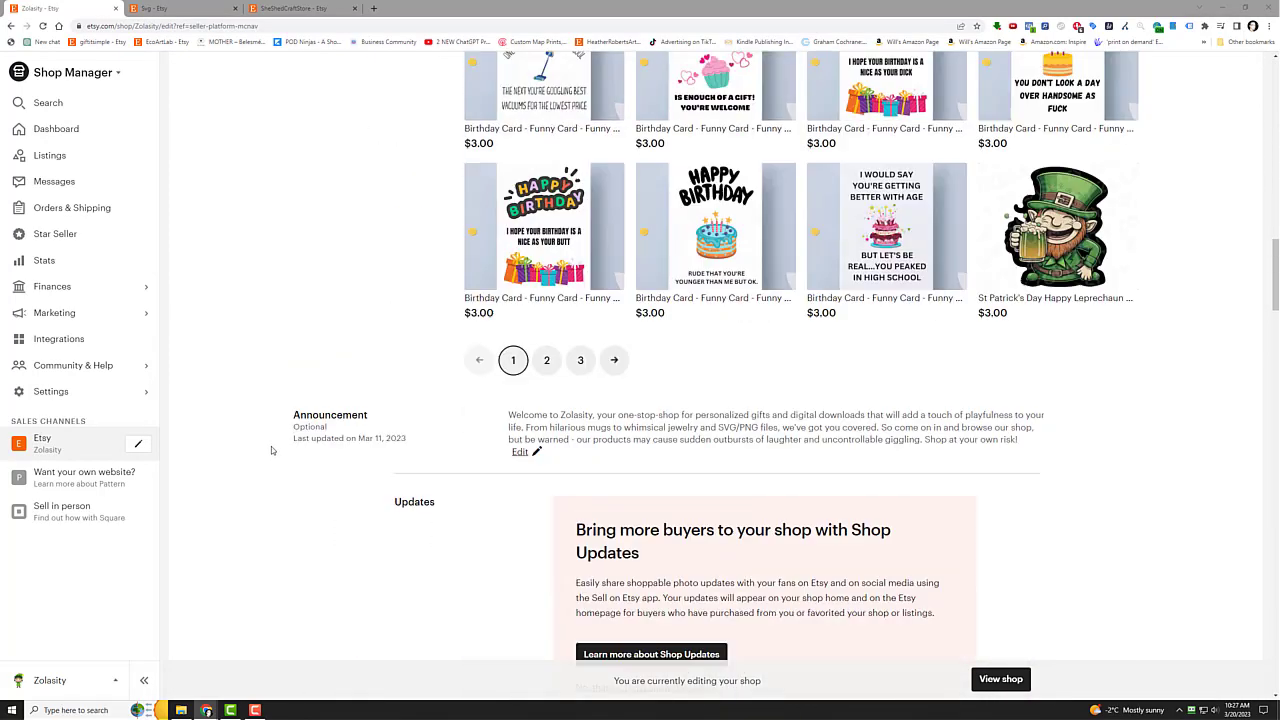
pyautogui.click(520, 451)
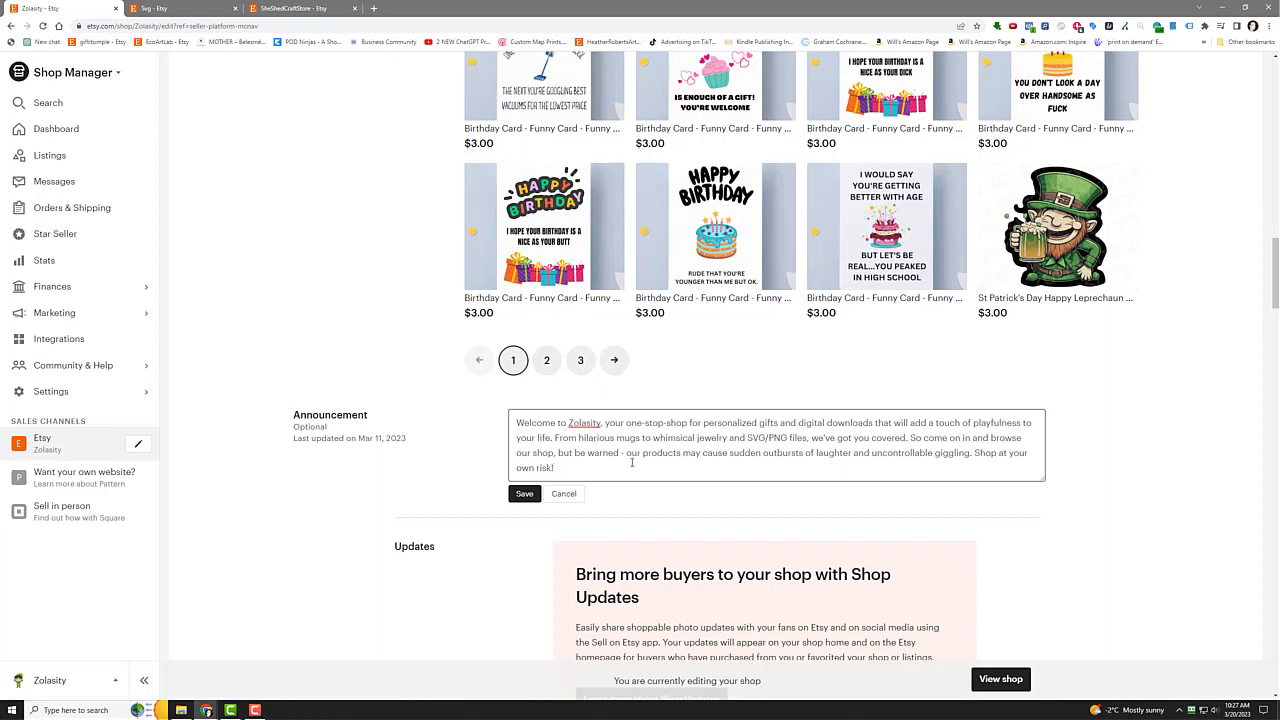
pyautogui.click(563, 494)
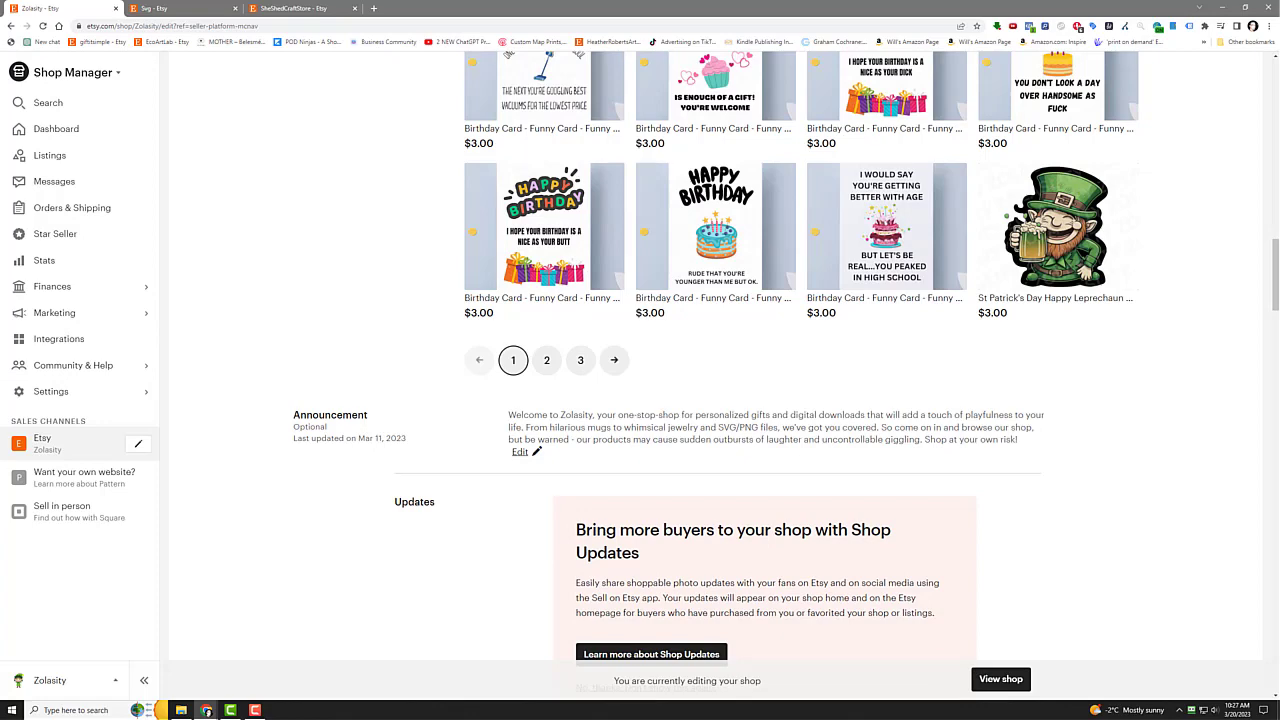
pyautogui.moveTo(0, 232); pyautogui.dragTo(0, 178)
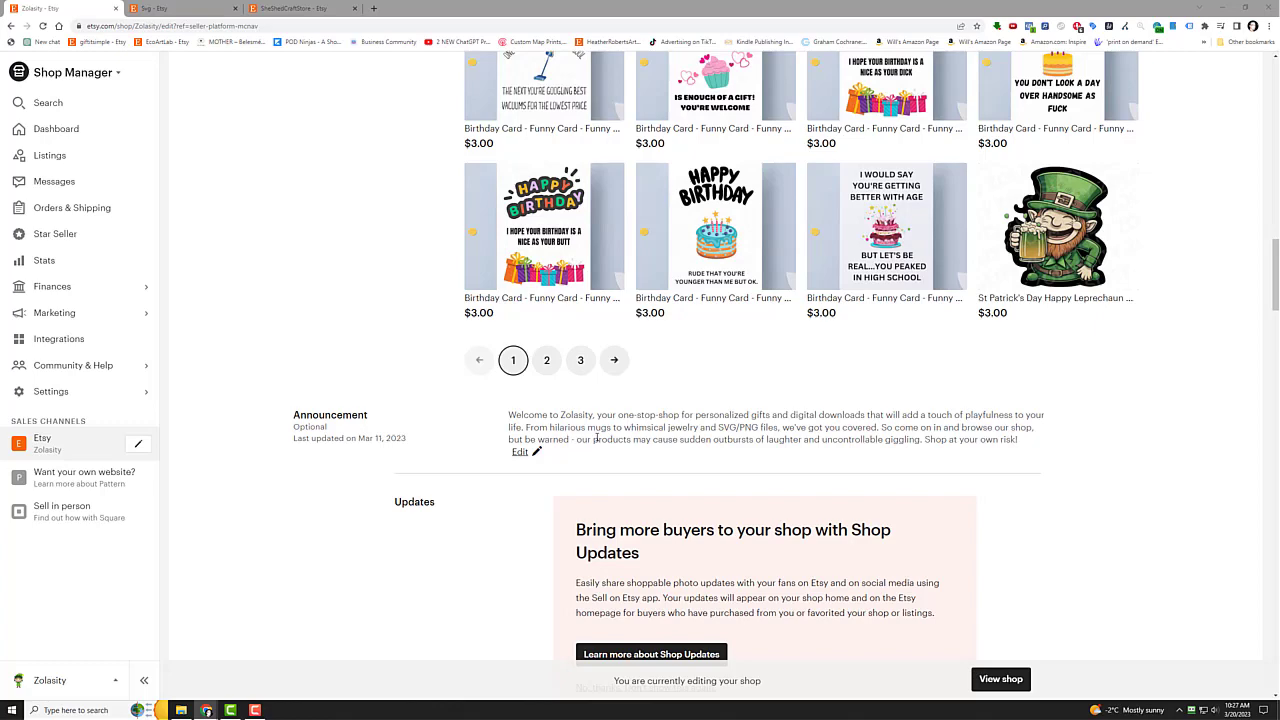
# Highlight the date on which the shop announcement was last updated, and clear the selection
pyautogui.scroll(-3, 450, 550)
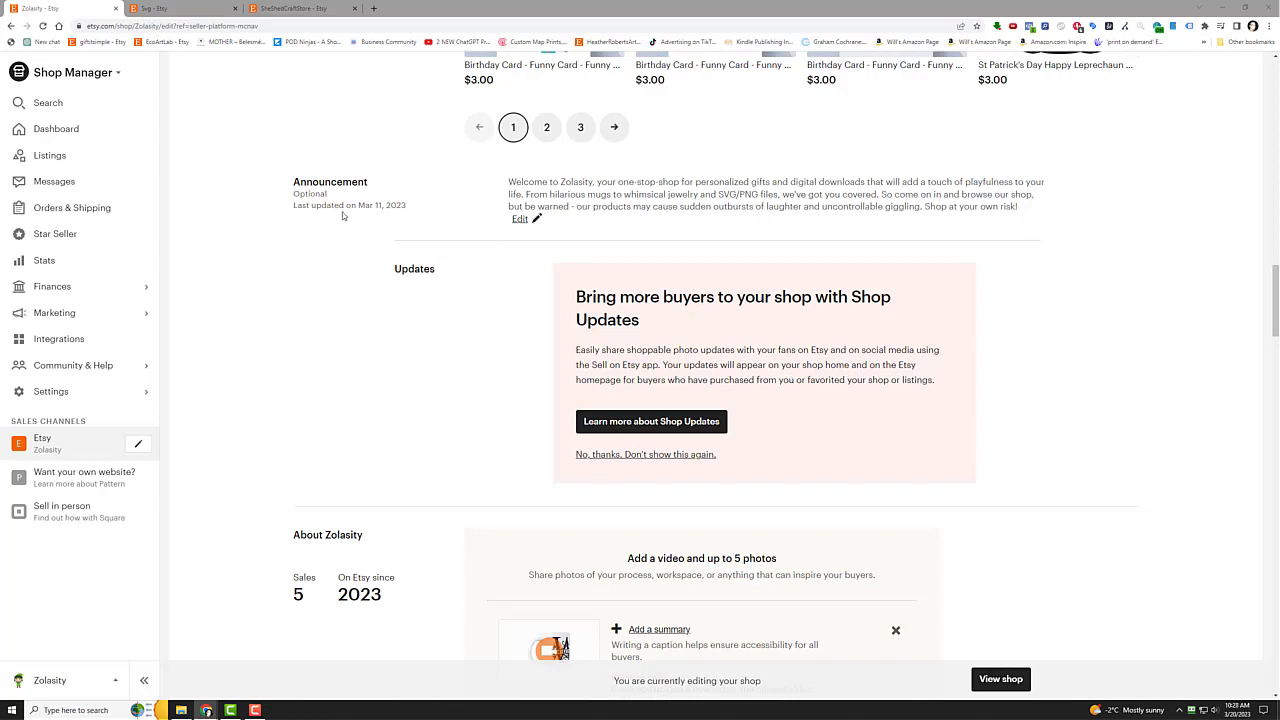
pyautogui.moveTo(335, 206); pyautogui.dragTo(435, 205)
pyautogui.click(388, 212)
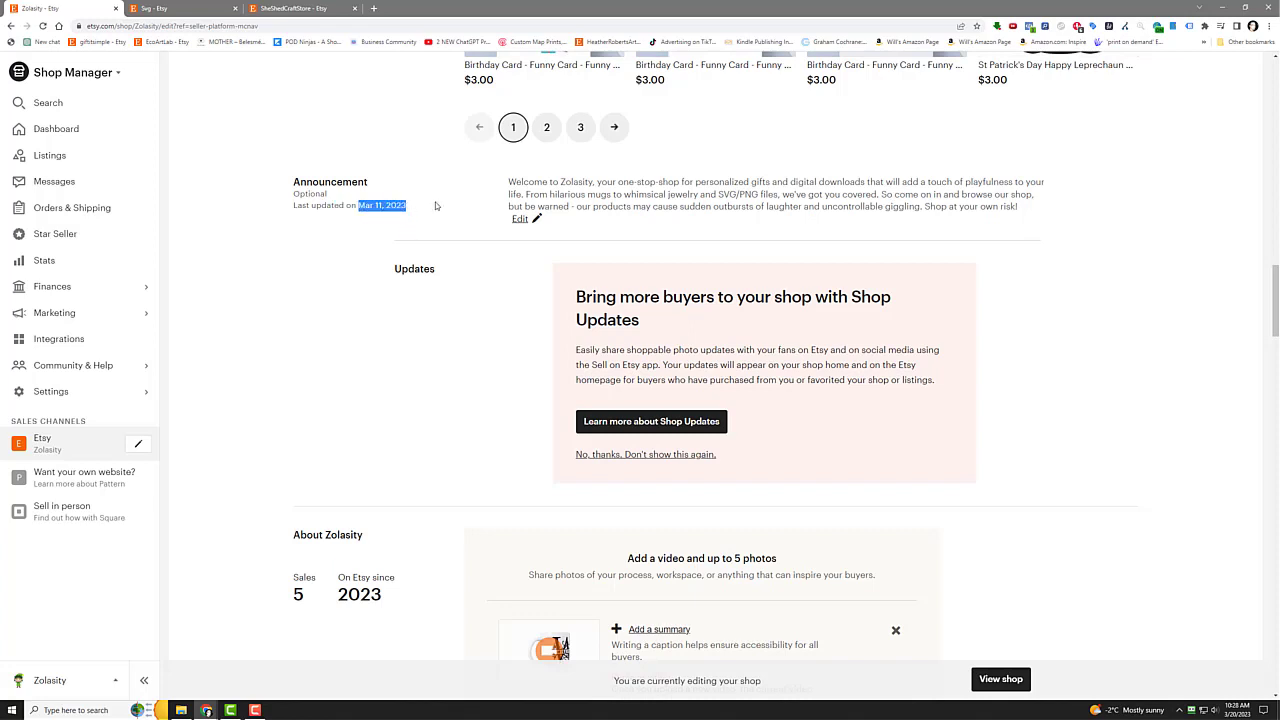
pyautogui.click(350, 281)
# Check the shop dashboard's stats overview, and return to the shop editor to review its announcement, About, shop members and policies sections
pyautogui.click(82, 132)
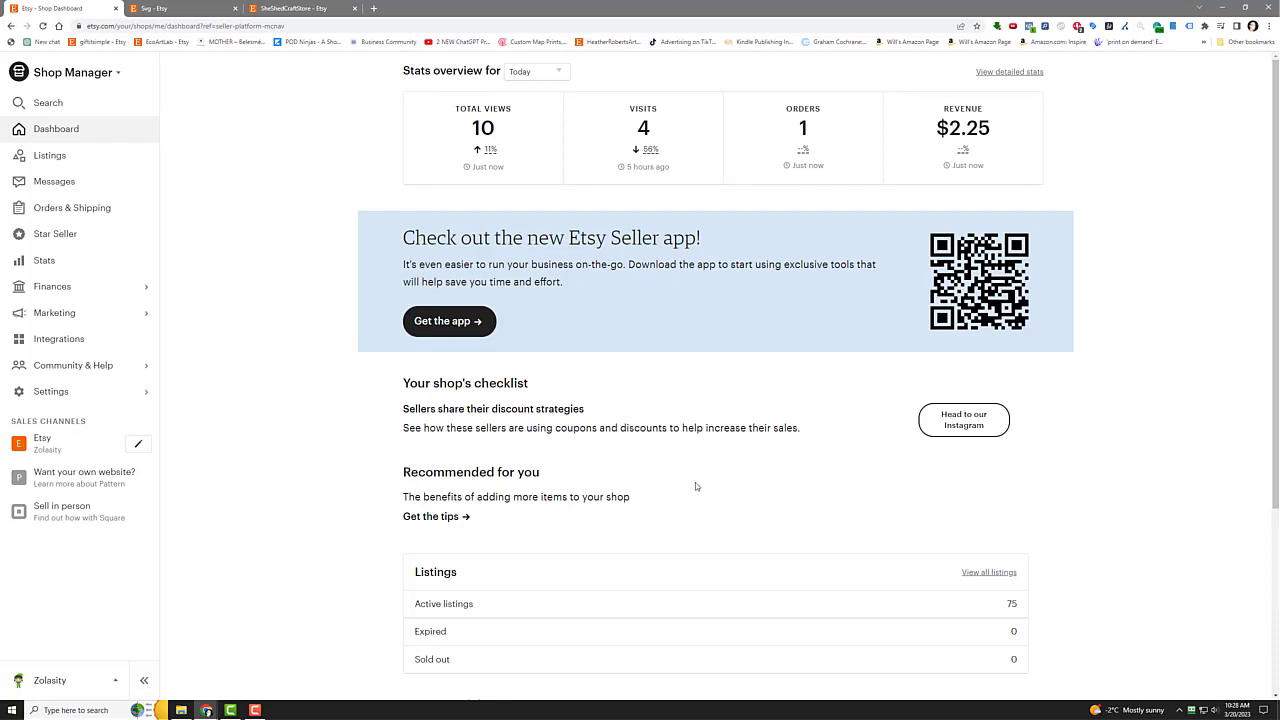
pyautogui.moveTo(705, 410)
pyautogui.click(140, 447)
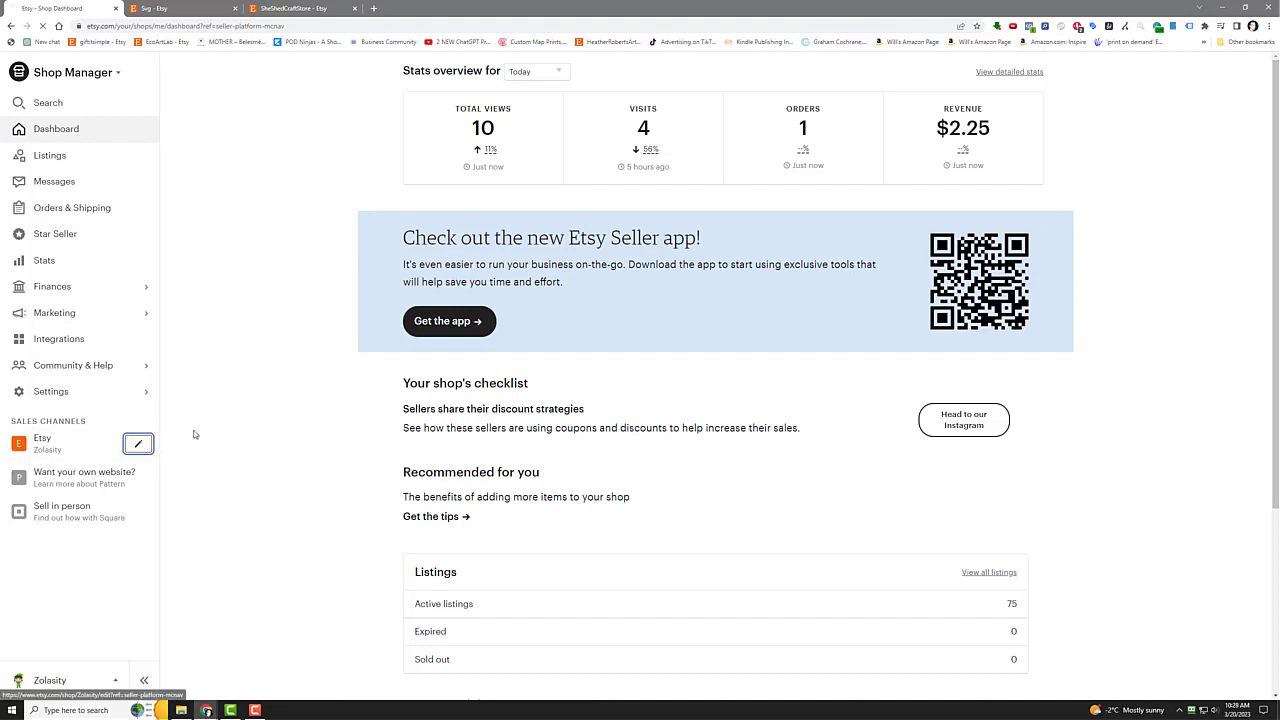
pyautogui.scroll(-15, 216, 418)
pyautogui.scroll(-9, 216, 423)
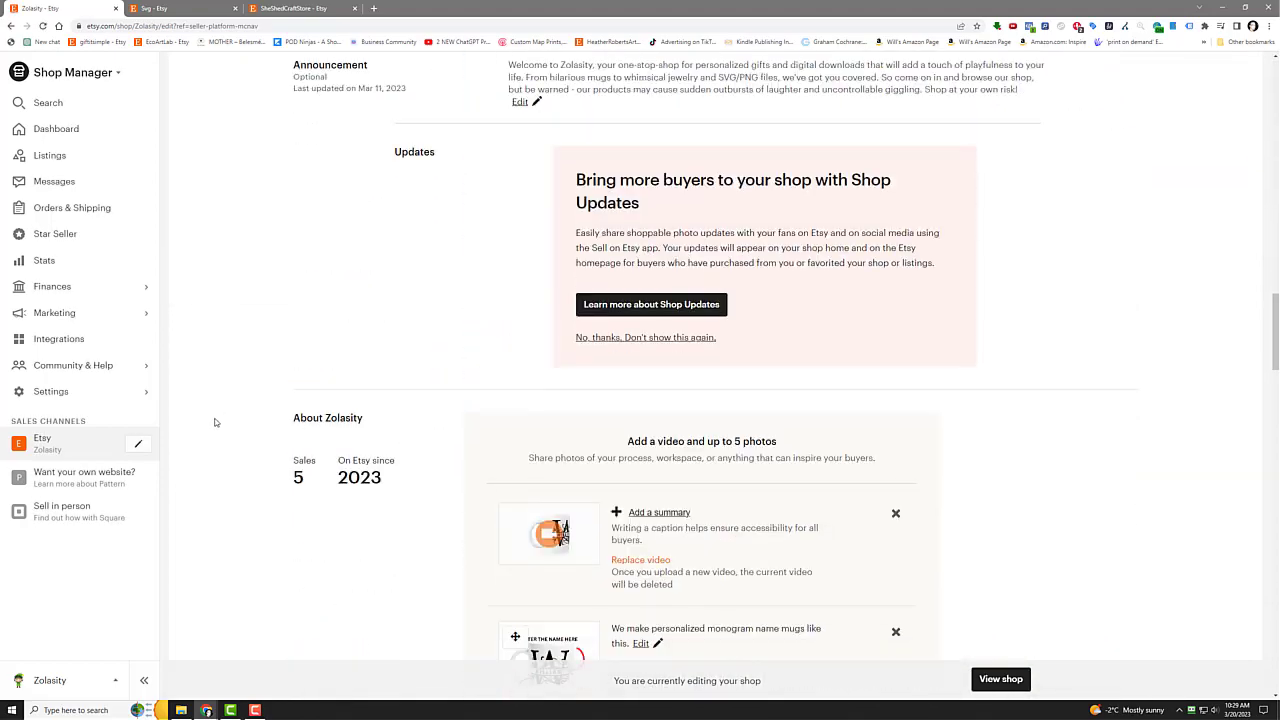
pyautogui.scroll(-3, 444, 335)
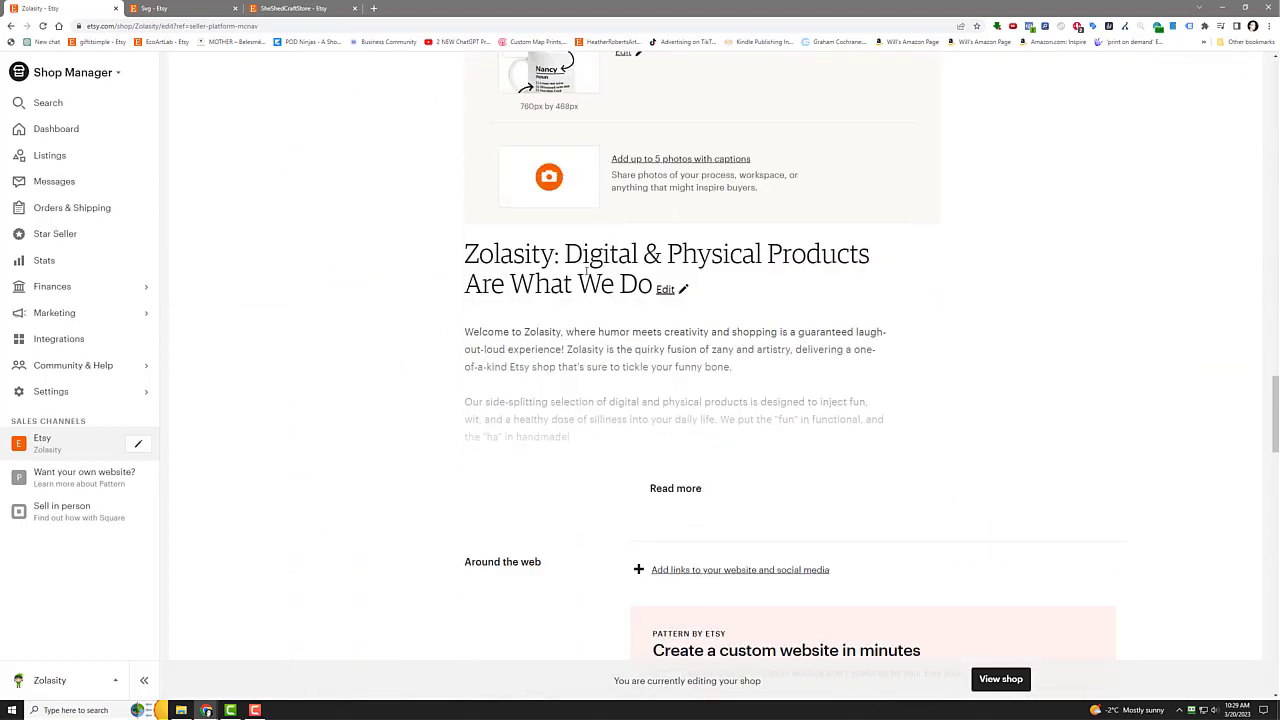
pyautogui.scroll(-6, 383, 403)
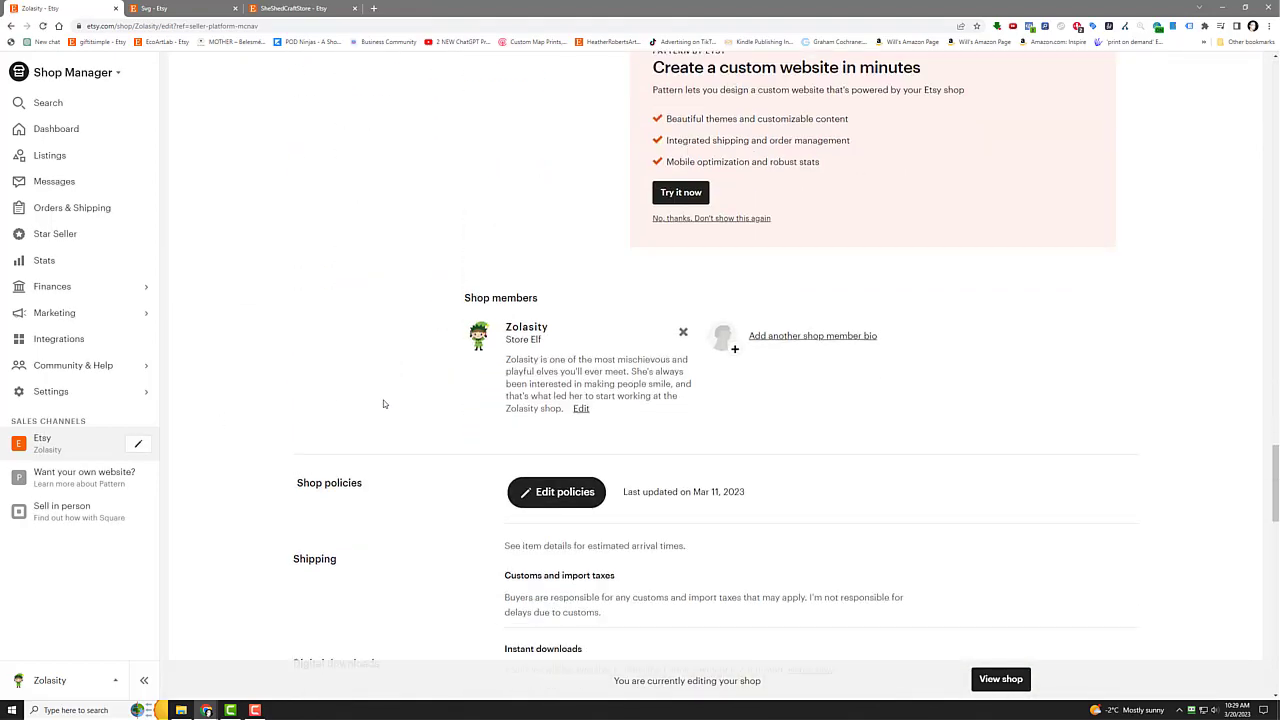